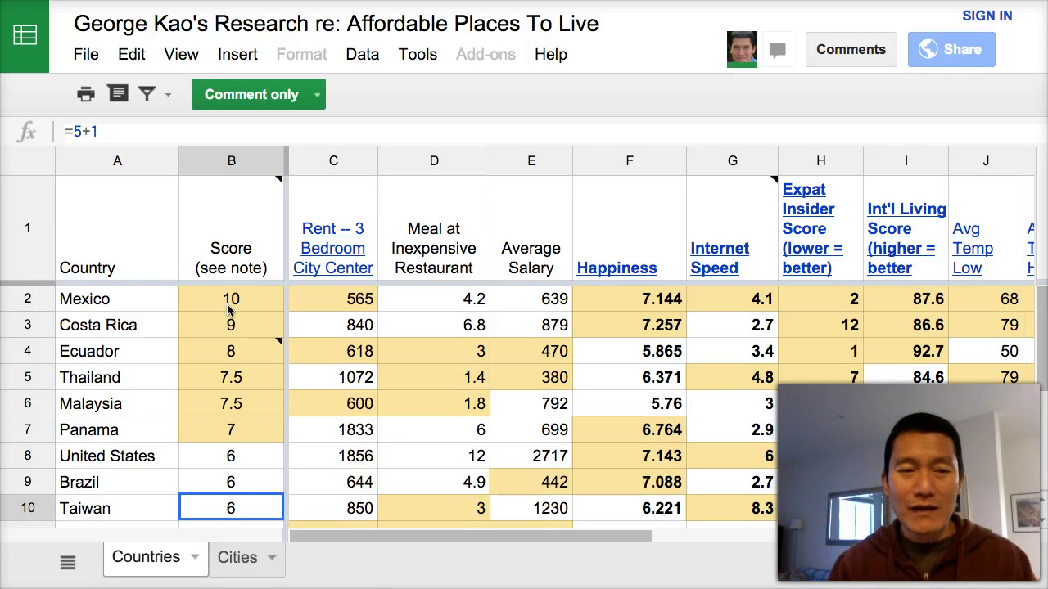
Go through the top-scoring countries in the Country column one by one, from Mexico down to Panama.
{"action": "left_click", "coordinate": [109, 304]}
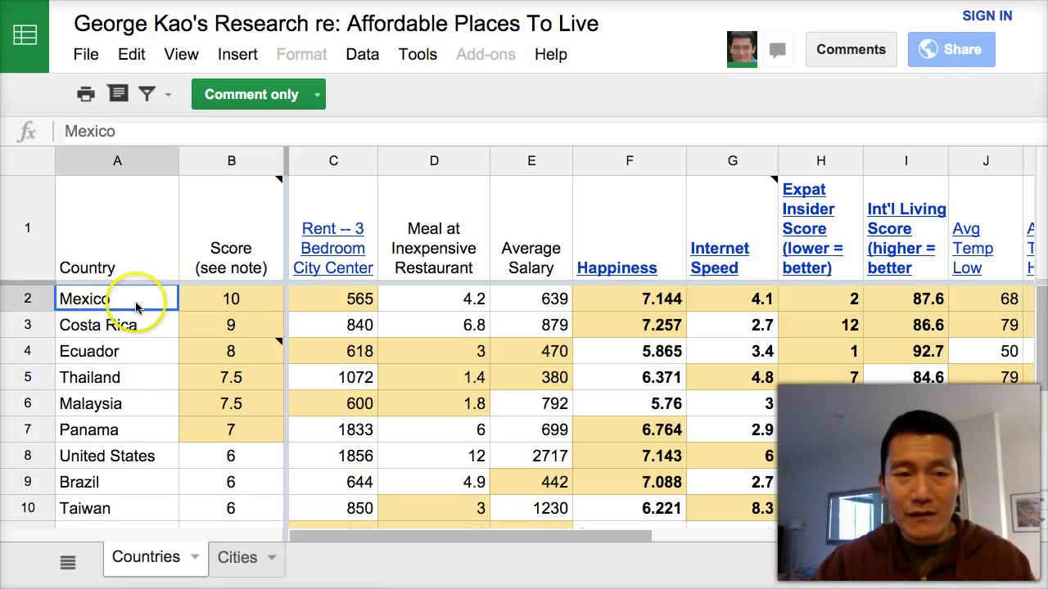
{"action": "left_click", "coordinate": [133, 330]}
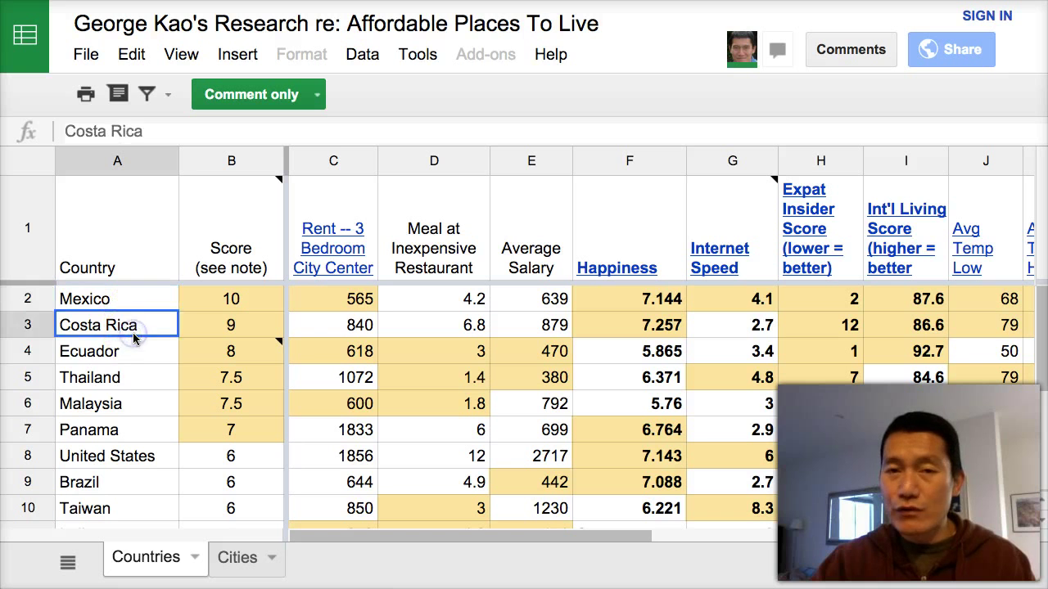
{"action": "left_click", "coordinate": [134, 353]}
{"action": "left_click", "coordinate": [137, 383]}
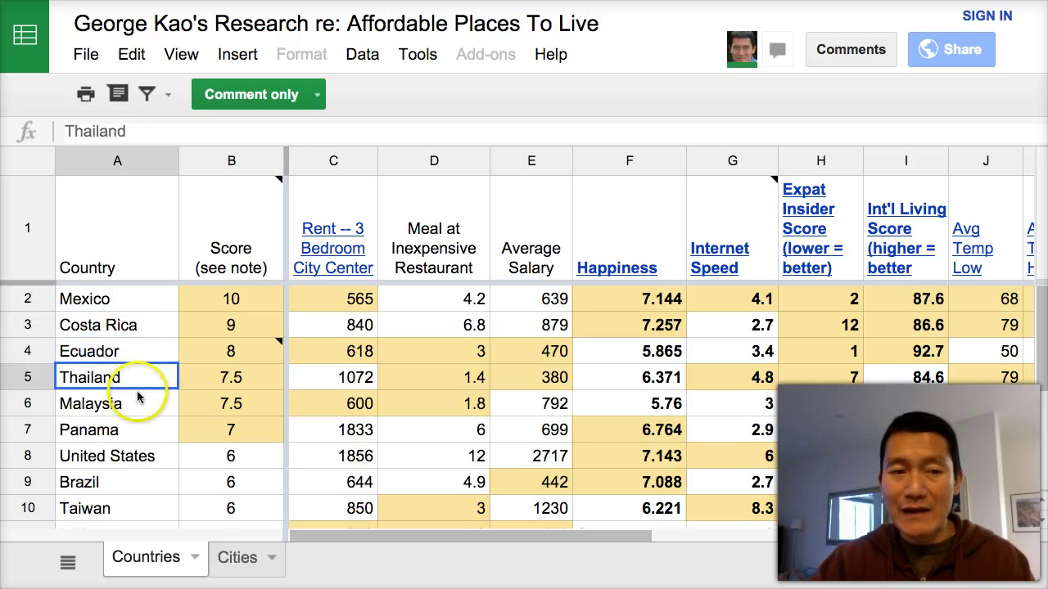
{"action": "left_click", "coordinate": [137, 406]}
{"action": "left_click", "coordinate": [141, 434]}
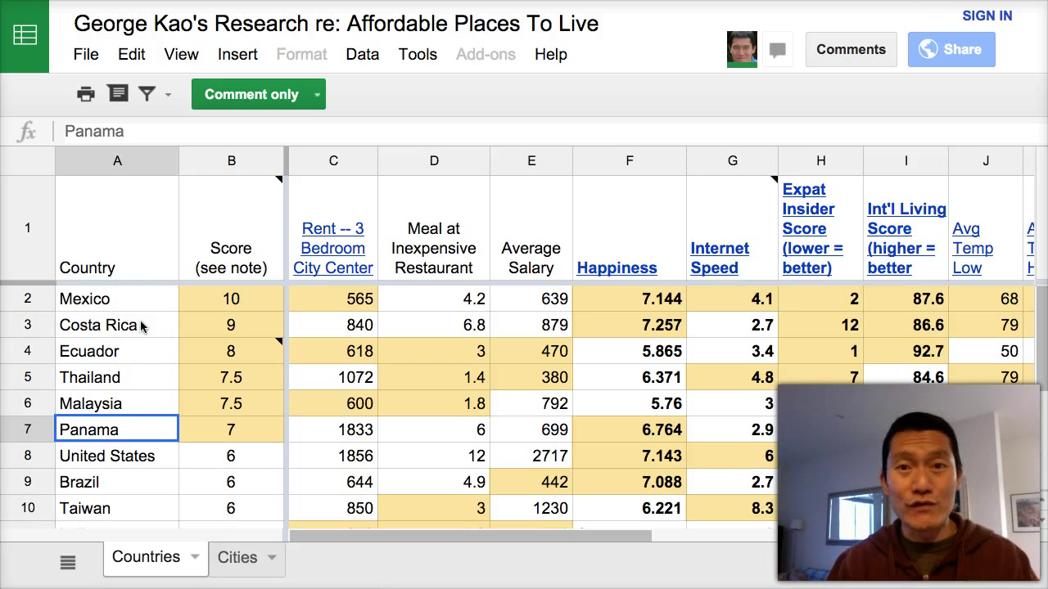
{"action": "left_click", "coordinate": [119, 241]}
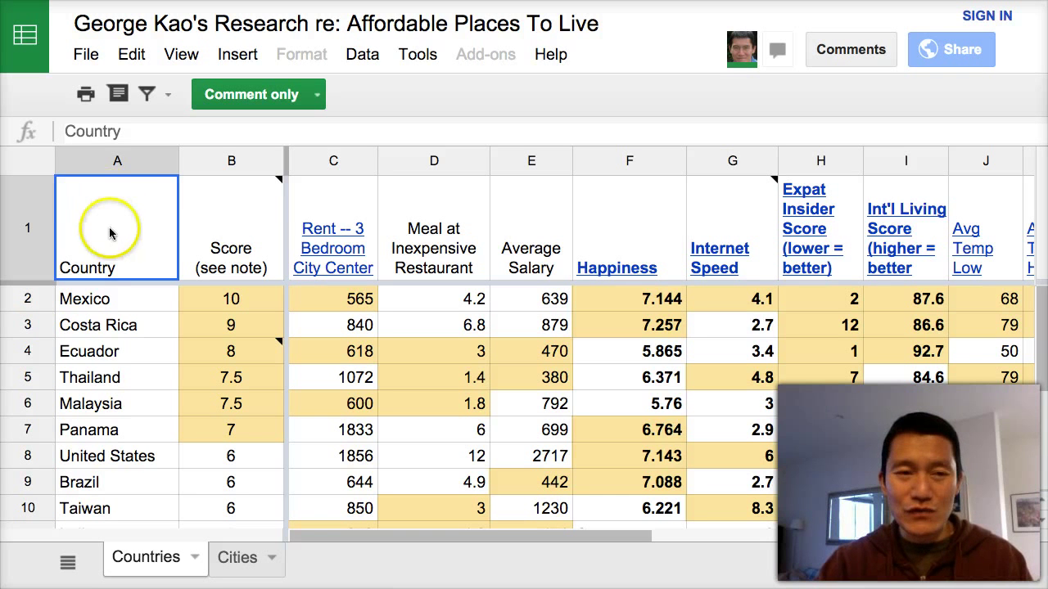
{"action": "left_click", "coordinate": [117, 300]}
{"action": "left_click", "coordinate": [133, 250]}
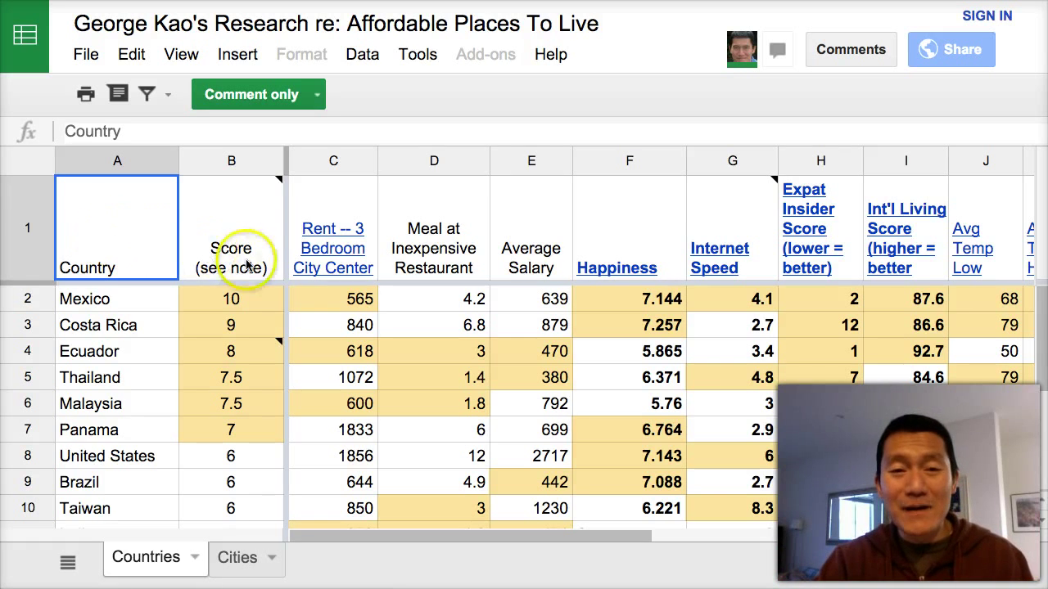
Open the source pages linked in the Expat Insider Score and Int'l Living Score column headers.
{"action": "left_click", "coordinate": [823, 246]}
{"action": "left_click", "coordinate": [921, 246]}
{"action": "left_click", "coordinate": [821, 221]}
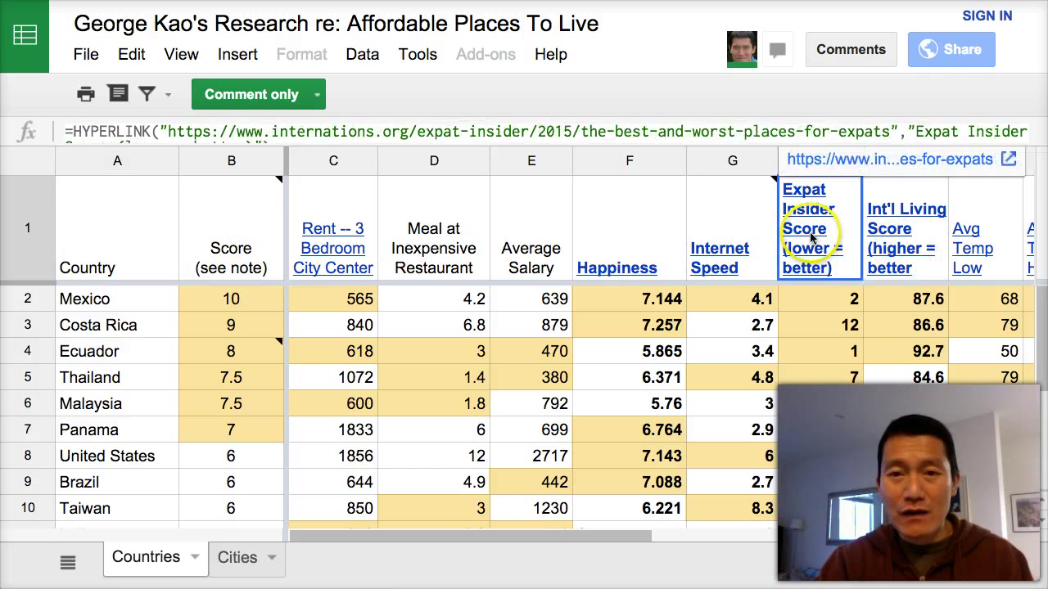
{"action": "left_click", "coordinate": [882, 219]}
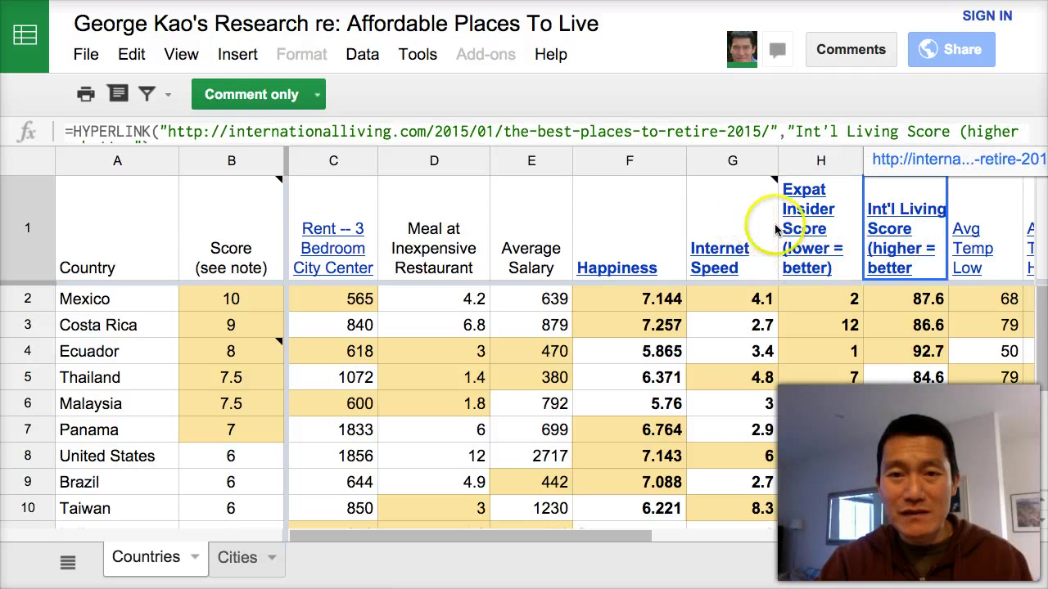
{"action": "left_click", "coordinate": [812, 237]}
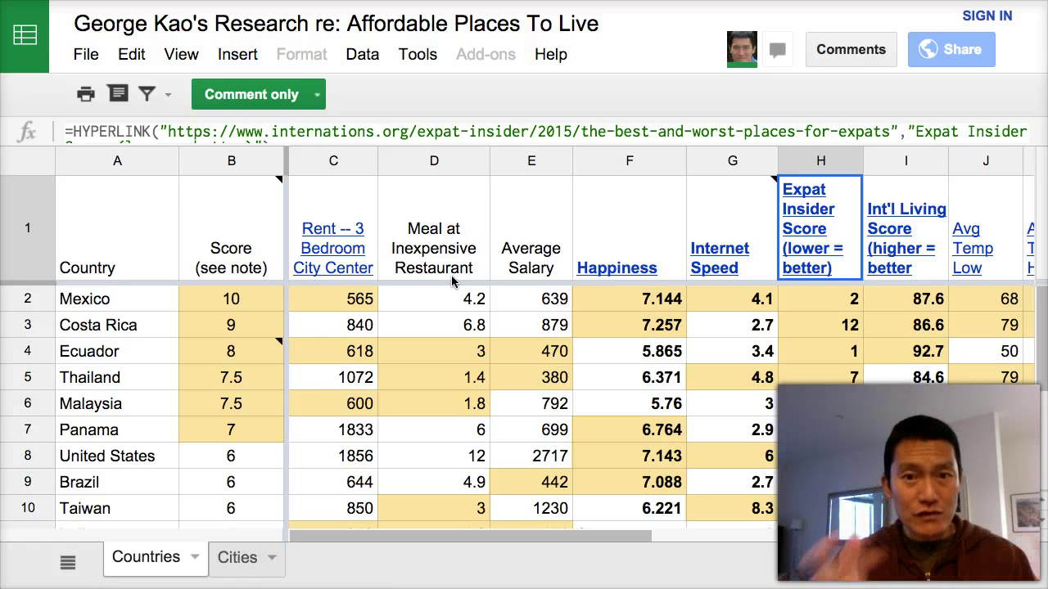
{"action": "mouse_move", "coordinate": [810, 249]}
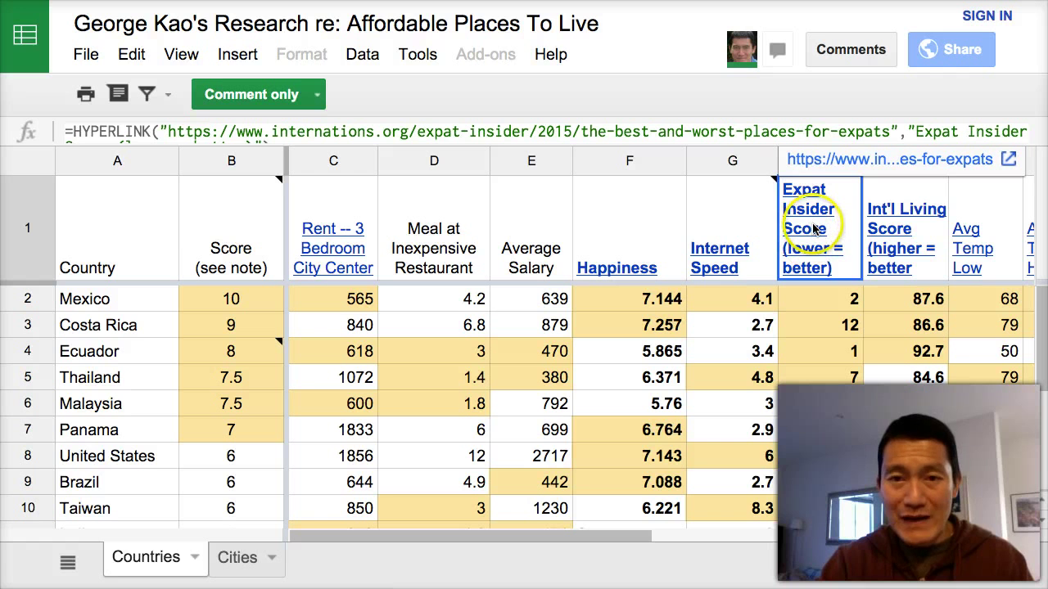
{"action": "left_click", "coordinate": [837, 161]}
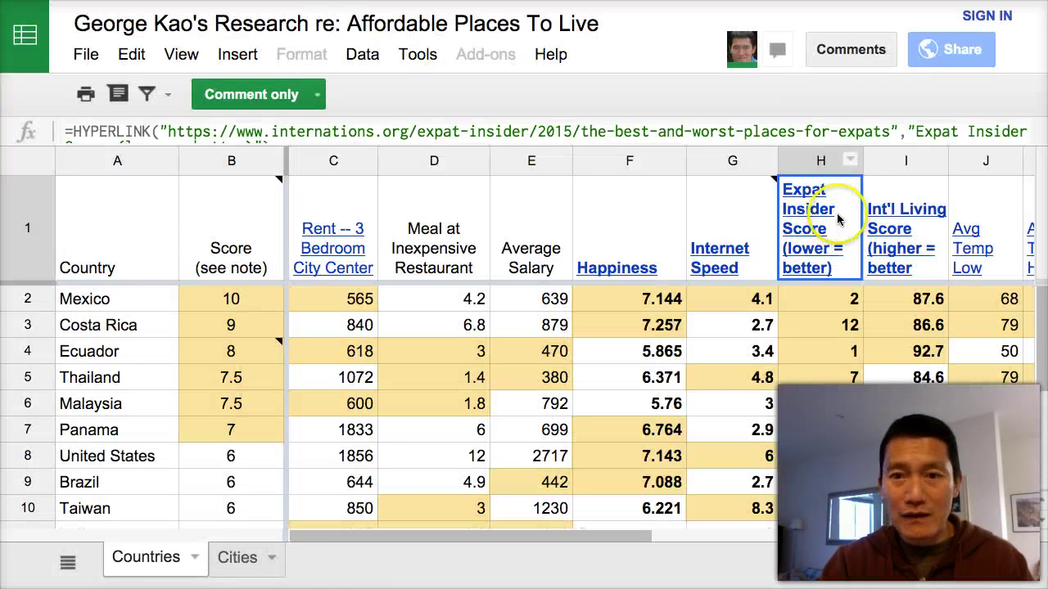
{"action": "left_click", "coordinate": [901, 224]}
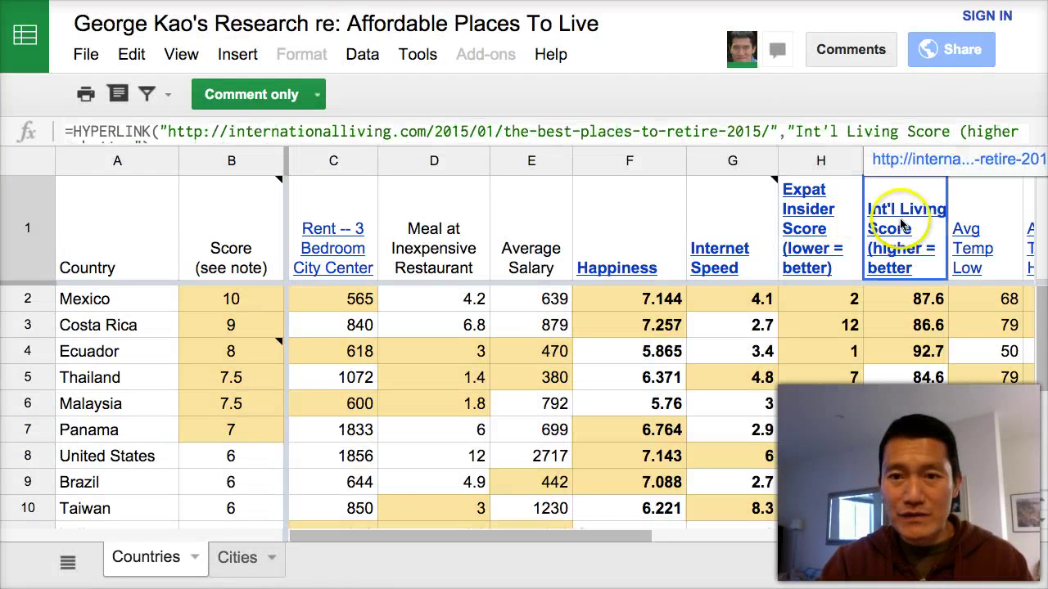
{"action": "left_click", "coordinate": [908, 162]}
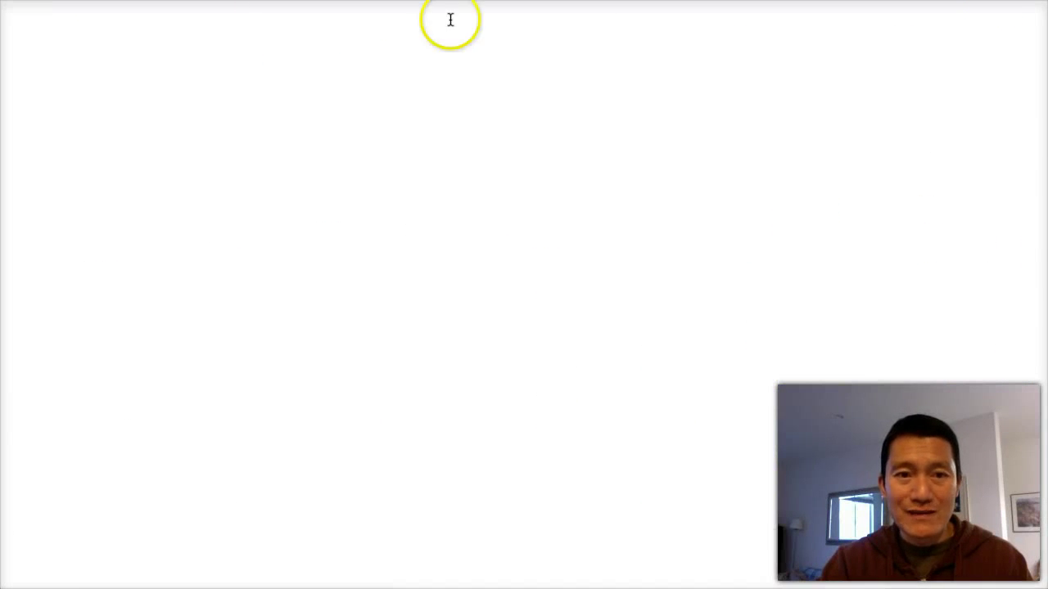
Read through the InterNations article on the best and worst places for expats in 2015.
{"action": "scroll", "coordinate": [530, 275], "scroll_direction": "down", "scroll_amount": 10}
{"action": "scroll", "coordinate": [535, 278], "scroll_direction": "up", "scroll_amount": 1}
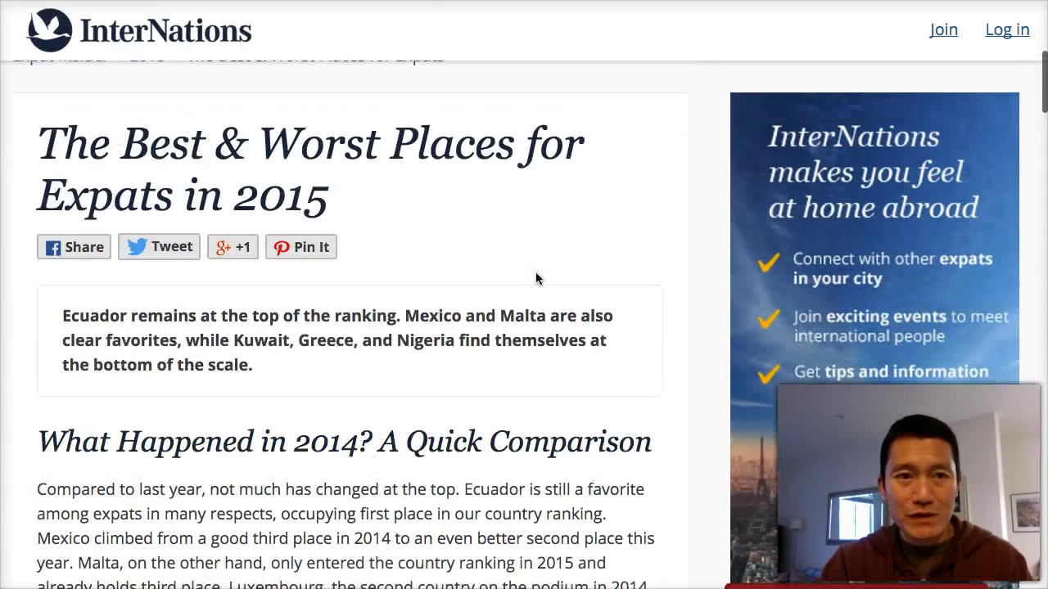
{"action": "scroll", "coordinate": [486, 262], "scroll_direction": "up", "scroll_amount": 3}
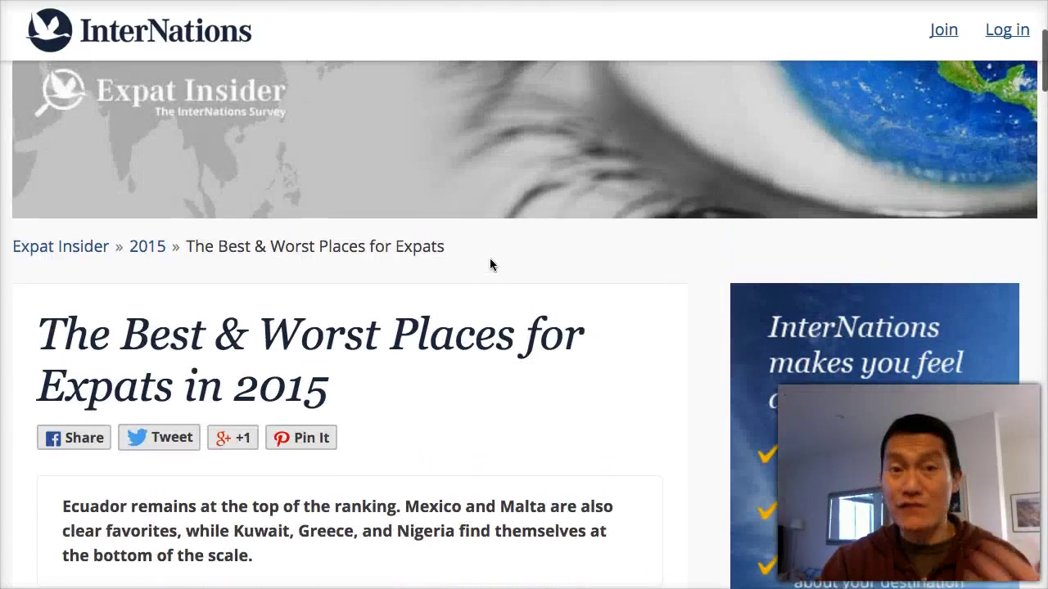
{"action": "scroll", "coordinate": [491, 265], "scroll_direction": "down", "scroll_amount": 3}
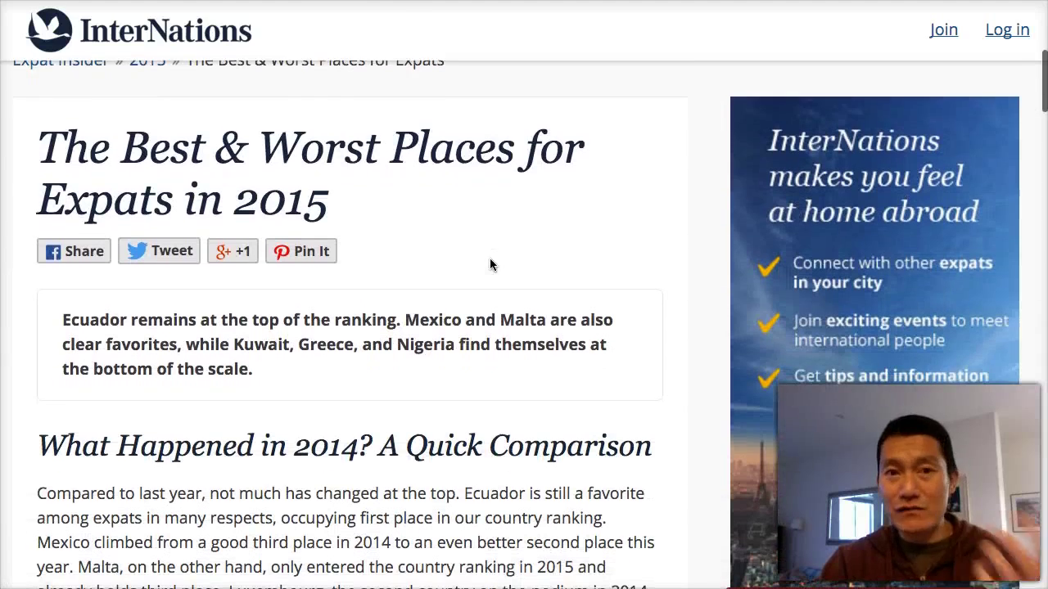
{"action": "scroll", "coordinate": [490, 265], "scroll_direction": "down", "scroll_amount": 1}
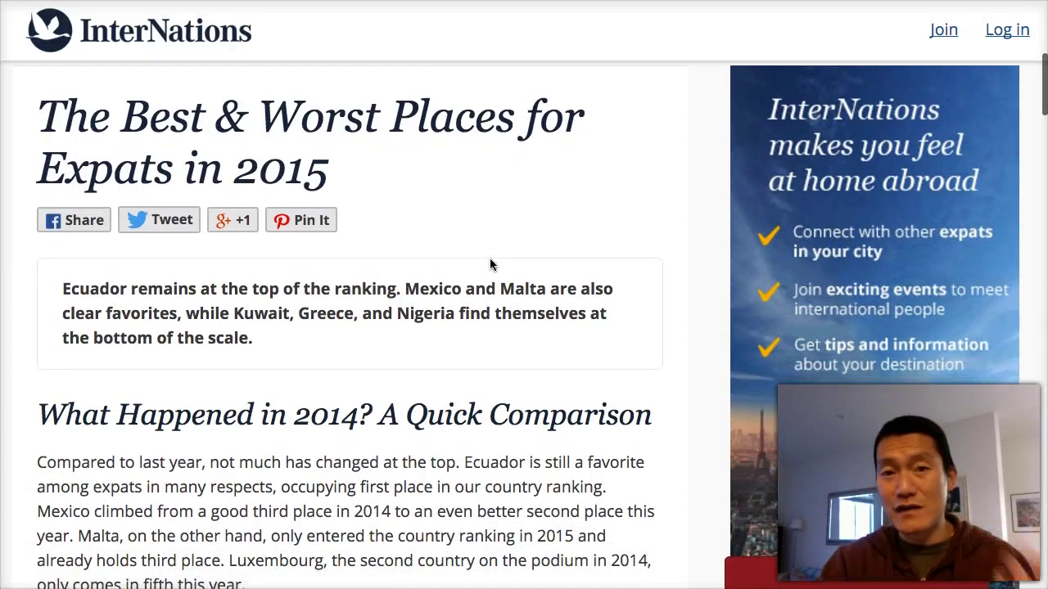
{"action": "scroll", "coordinate": [490, 265], "scroll_direction": "down", "scroll_amount": 3}
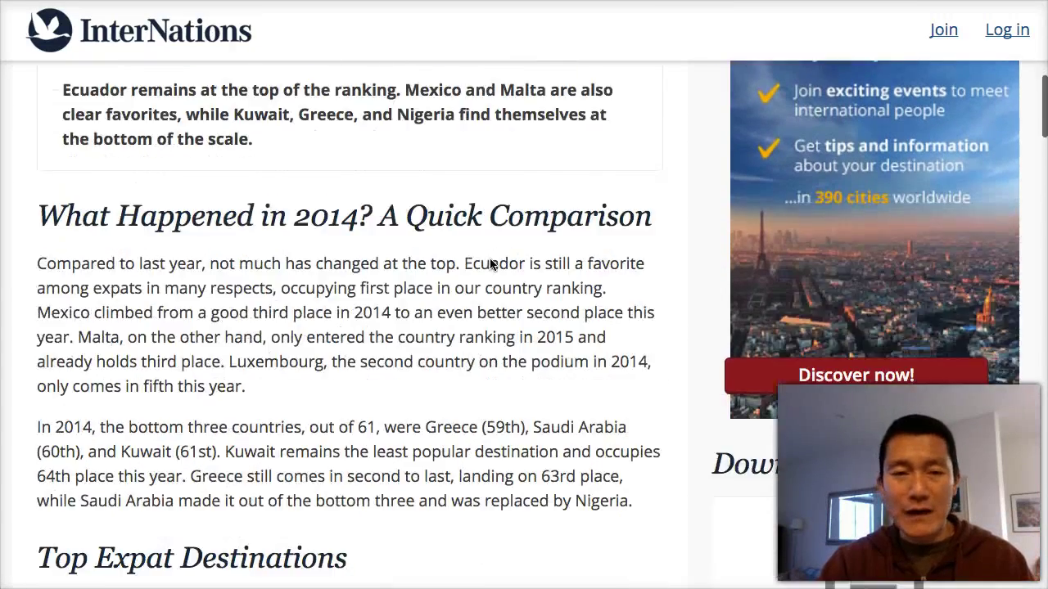
{"action": "scroll", "coordinate": [490, 264], "scroll_direction": "down", "scroll_amount": 9}
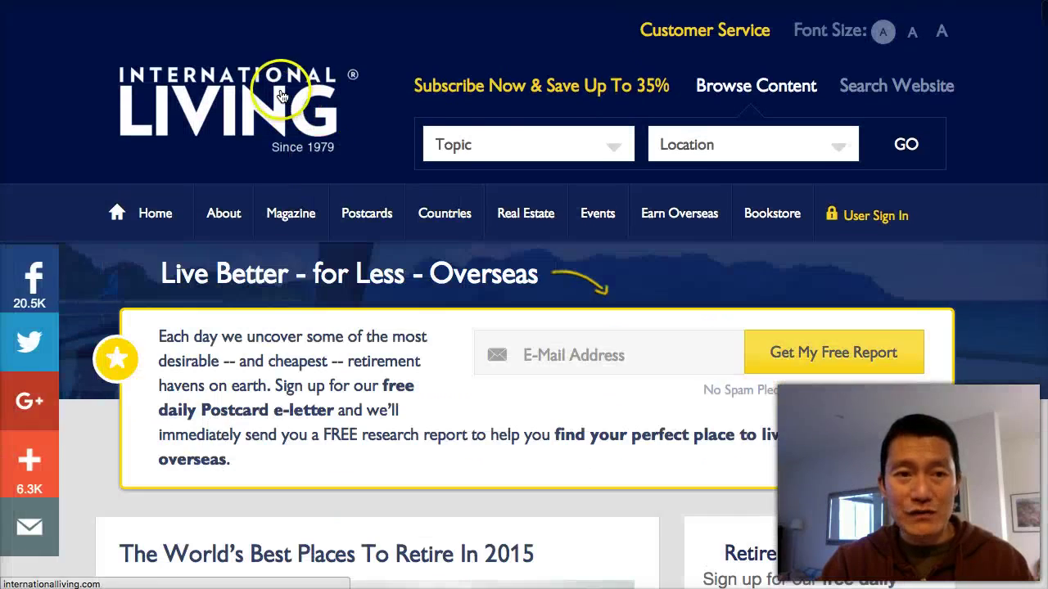
Skim the International Living article on the world's best places to retire in 2015.
{"action": "scroll", "coordinate": [75, 208], "scroll_direction": "down", "scroll_amount": 5}
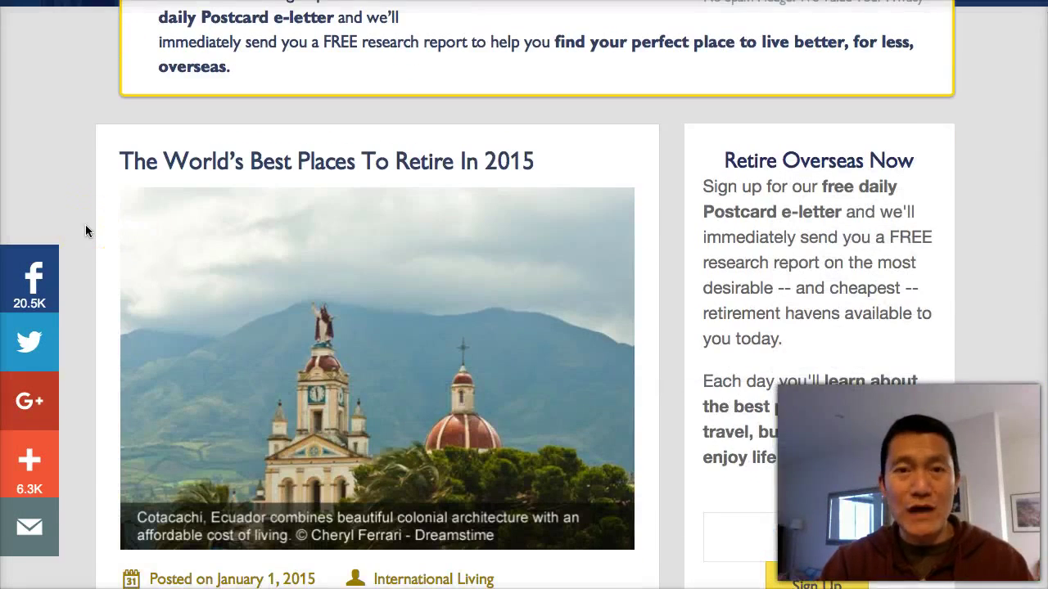
{"action": "scroll", "coordinate": [86, 229], "scroll_direction": "down", "scroll_amount": 2}
{"action": "scroll", "coordinate": [86, 227], "scroll_direction": "down", "scroll_amount": 15}
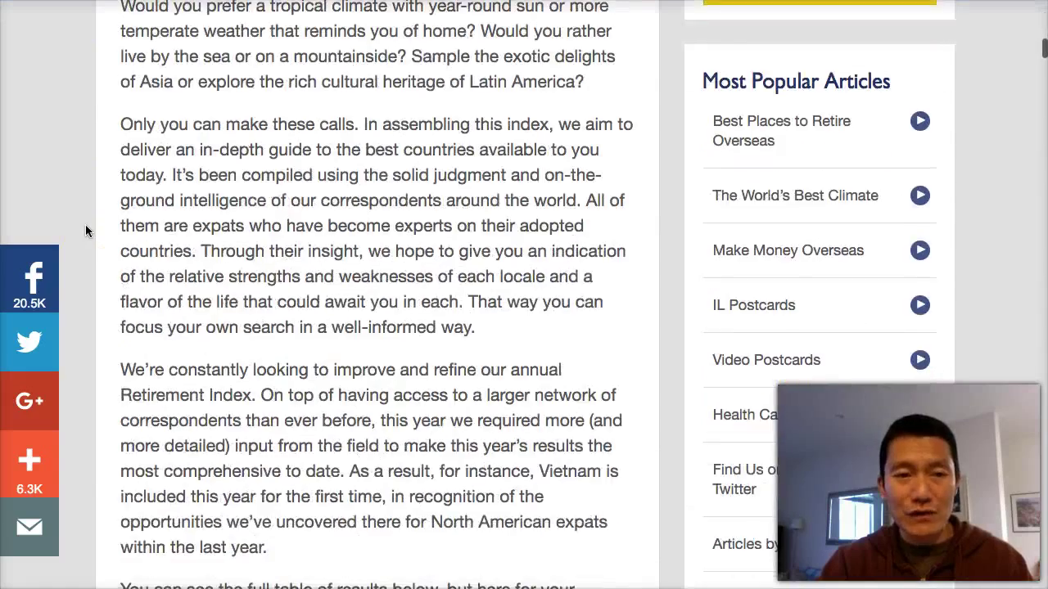
{"action": "scroll", "coordinate": [86, 229], "scroll_direction": "down", "scroll_amount": 20}
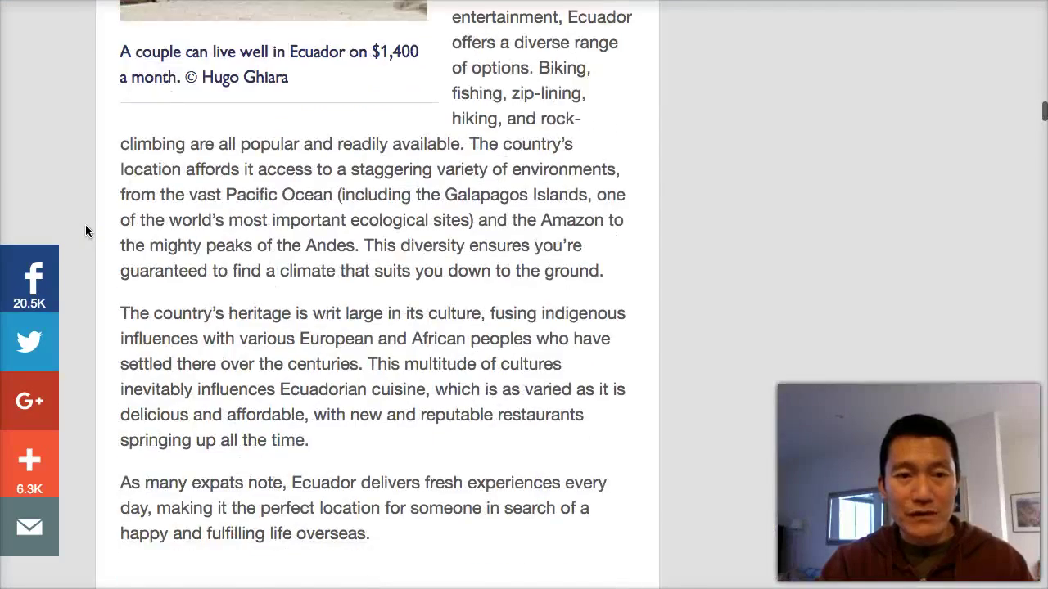
{"action": "scroll", "coordinate": [85, 231], "scroll_direction": "down", "scroll_amount": 7}
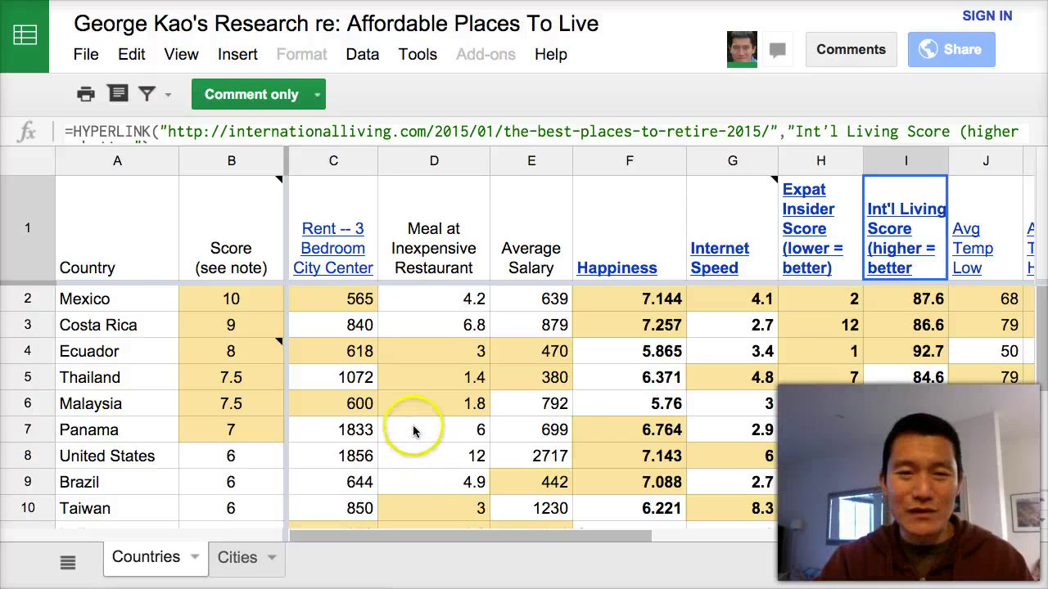
Check the note on the Score header and open the source linked in the Rent -- 3 Bedroom City Center header.
{"action": "left_click", "coordinate": [395, 379]}
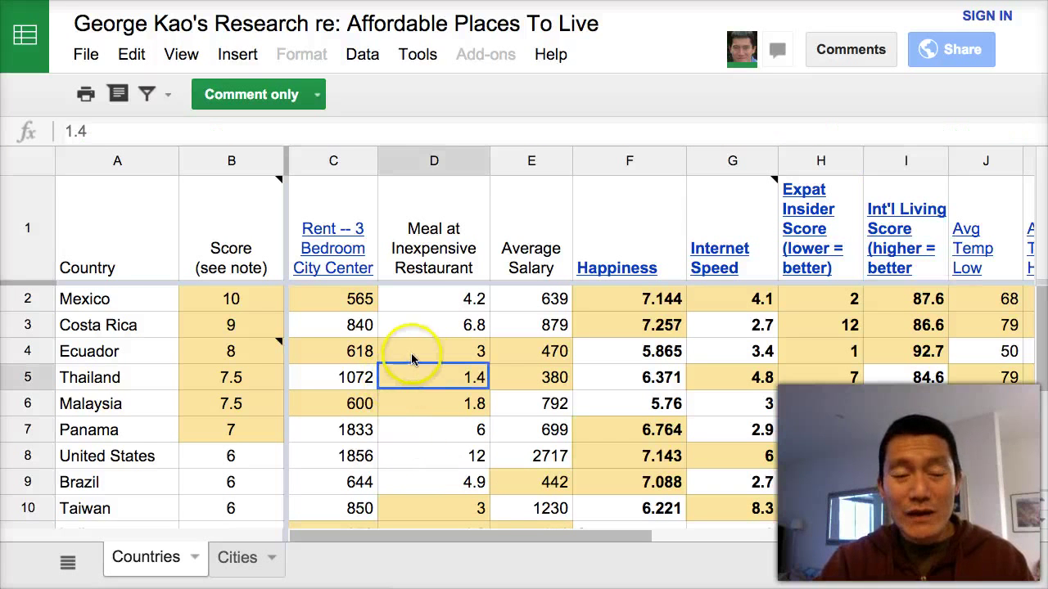
{"action": "left_click", "coordinate": [139, 301]}
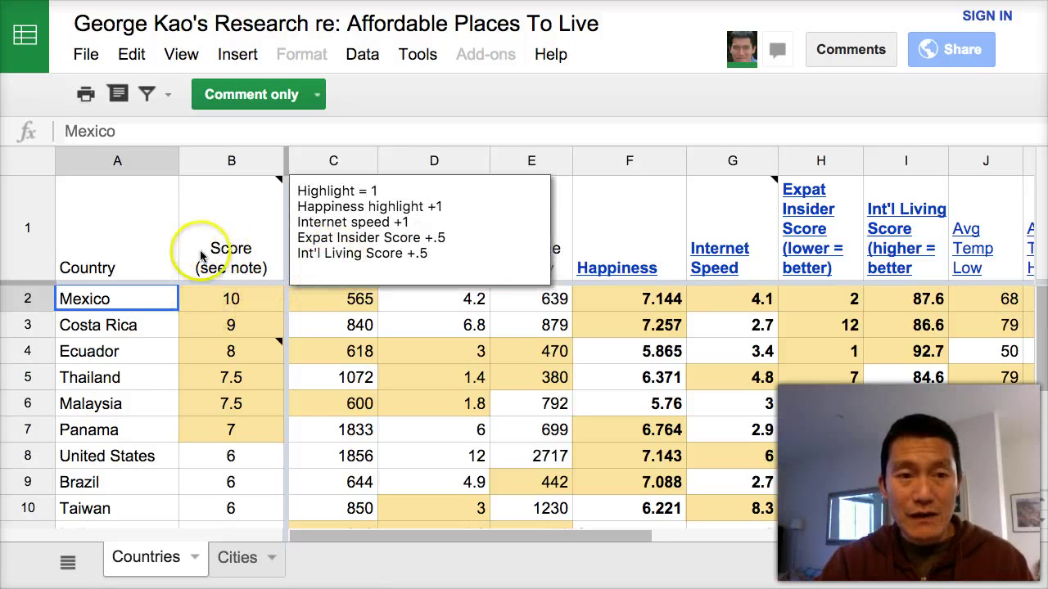
{"action": "left_click", "coordinate": [341, 243]}
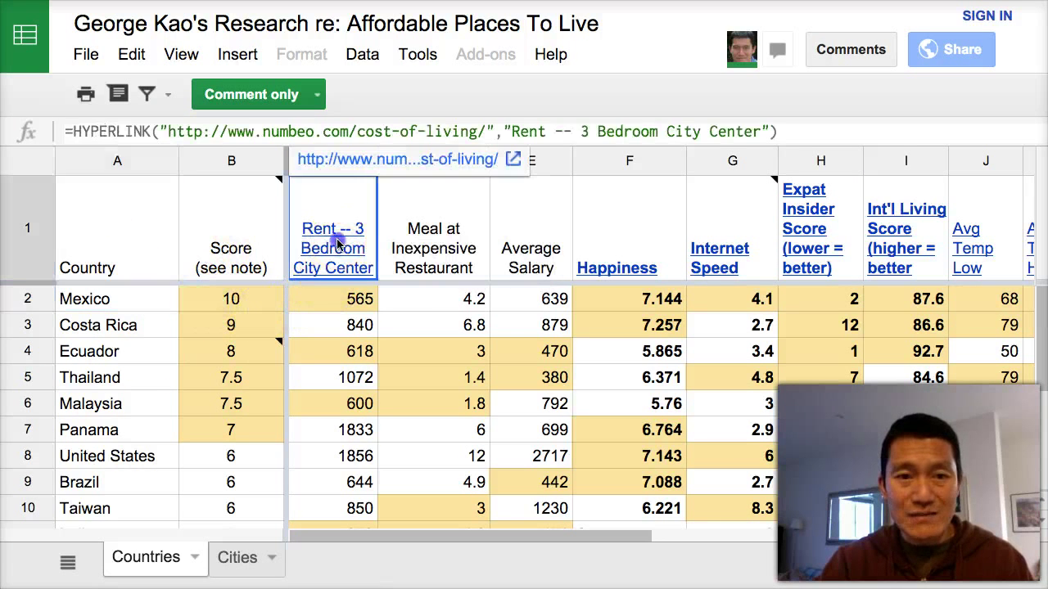
{"action": "left_click", "coordinate": [340, 163]}
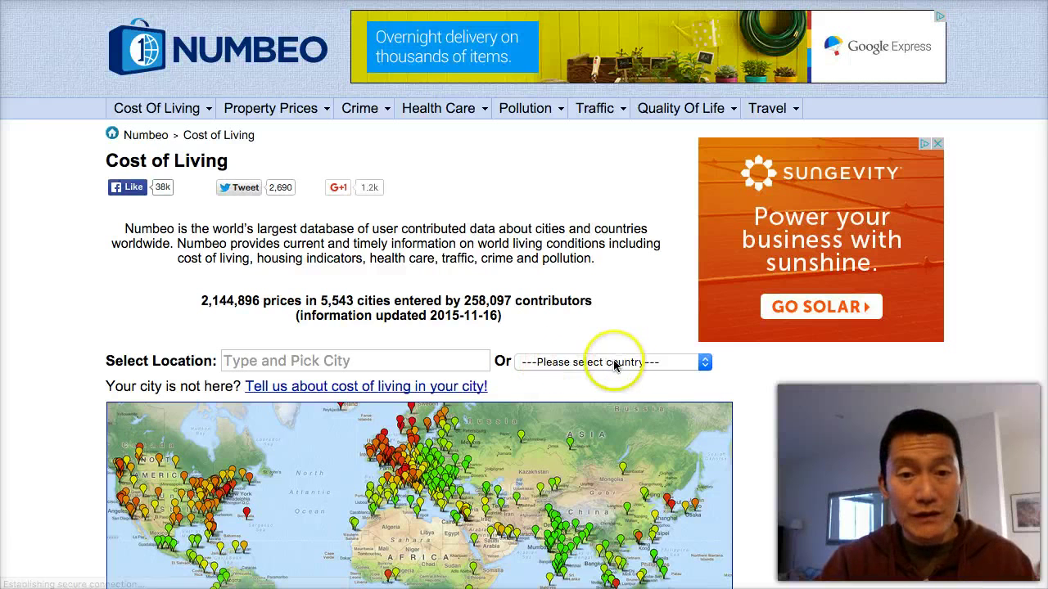
Choose Costa Rica as the country on Numbeo's Cost of Living page.
{"action": "left_click", "coordinate": [576, 364]}
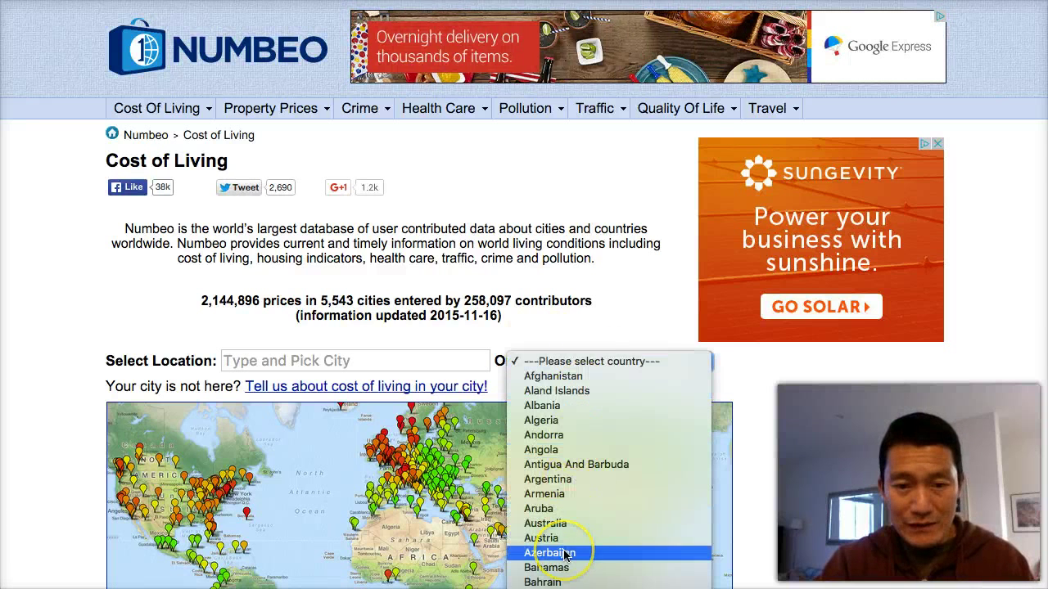
{"action": "scroll", "coordinate": [563, 540], "scroll_direction": "down", "scroll_amount": 10}
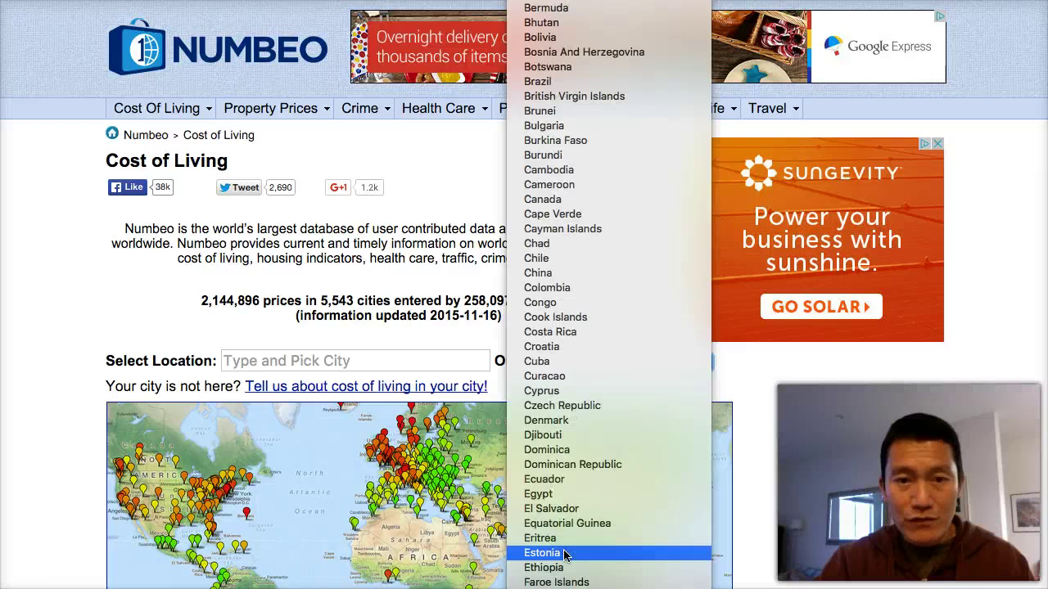
{"action": "left_click", "coordinate": [572, 332]}
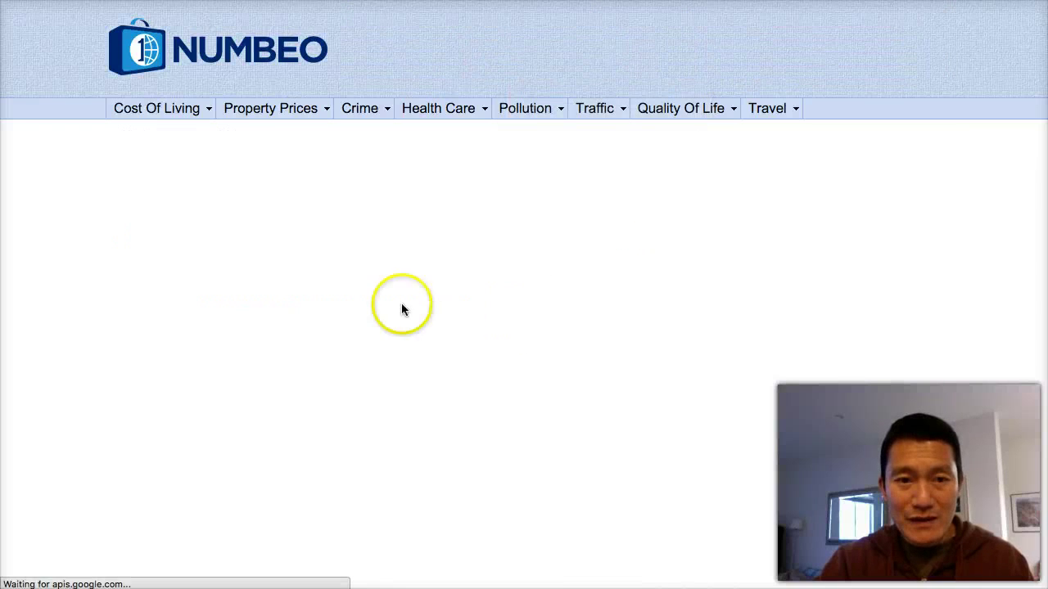
Set the currency of the Costa Rica price list to USD.
{"action": "scroll", "coordinate": [85, 302], "scroll_direction": "down", "scroll_amount": 3}
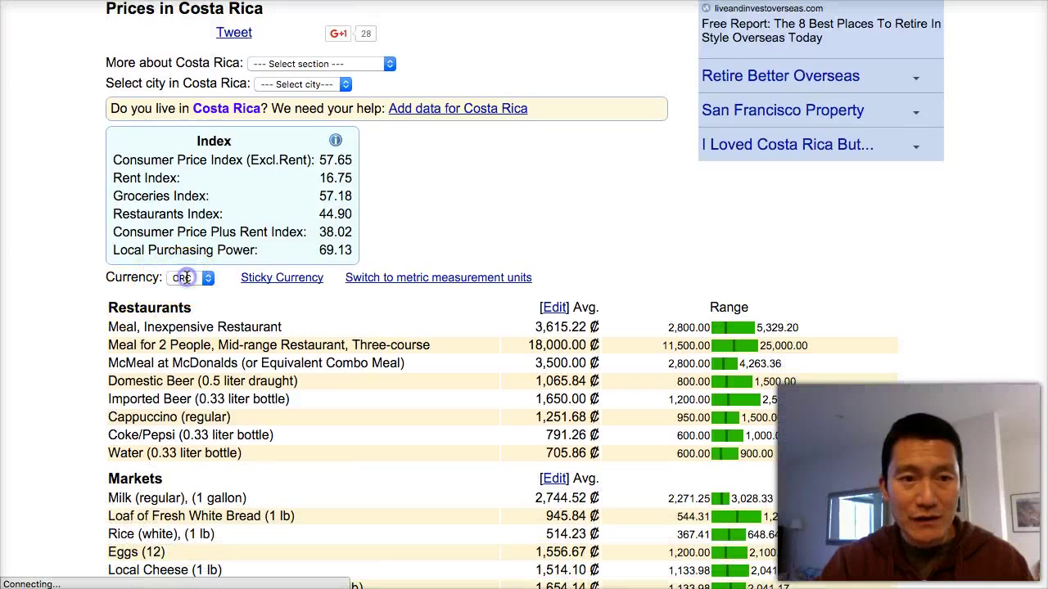
{"action": "left_click", "coordinate": [182, 280]}
{"action": "scroll", "coordinate": [193, 283], "scroll_direction": "down", "scroll_amount": 10}
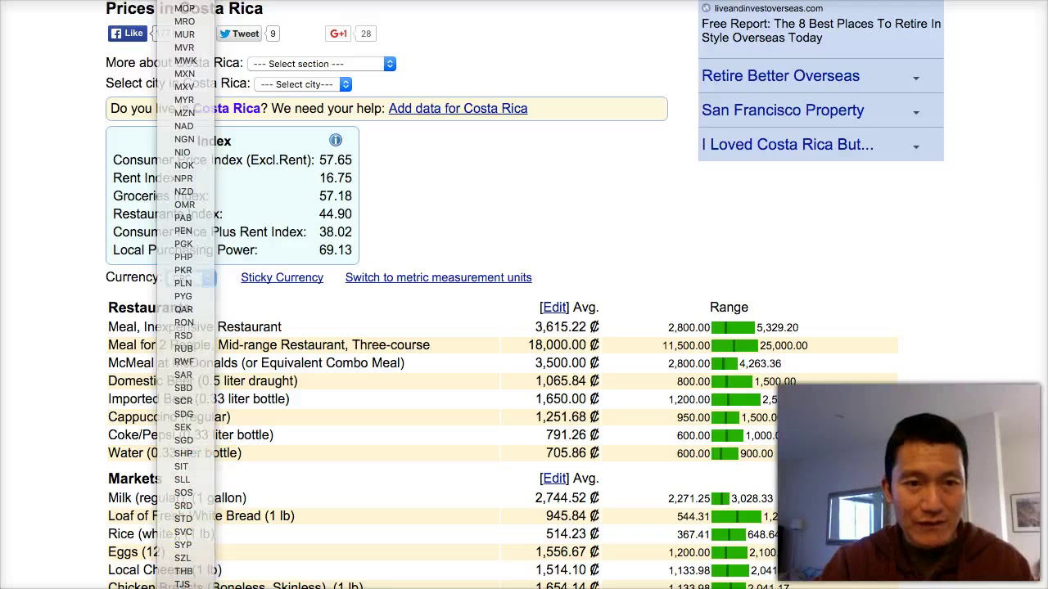
{"action": "type", "text": "usd"}
{"action": "key", "text": "Return"}
Find the Rent Per Month prices for Costa Rica and highlight the text "Apartment (3 bedrooms) in City Centre".
{"action": "scroll", "coordinate": [72, 299], "scroll_direction": "down", "scroll_amount": 4}
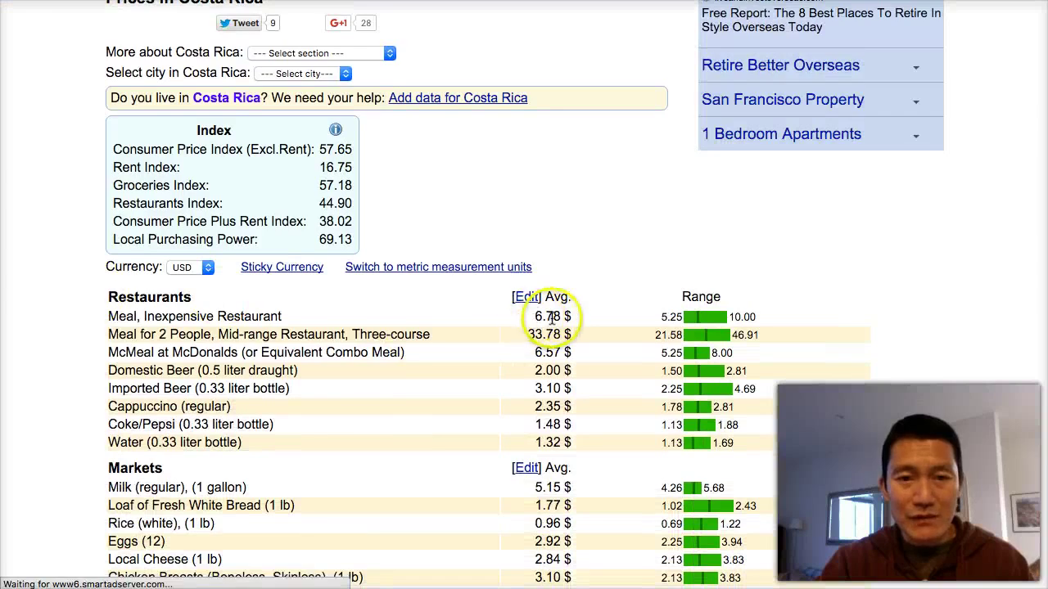
{"action": "scroll", "coordinate": [406, 324], "scroll_direction": "down", "scroll_amount": 12}
{"action": "scroll", "coordinate": [406, 324], "scroll_direction": "down", "scroll_amount": 8}
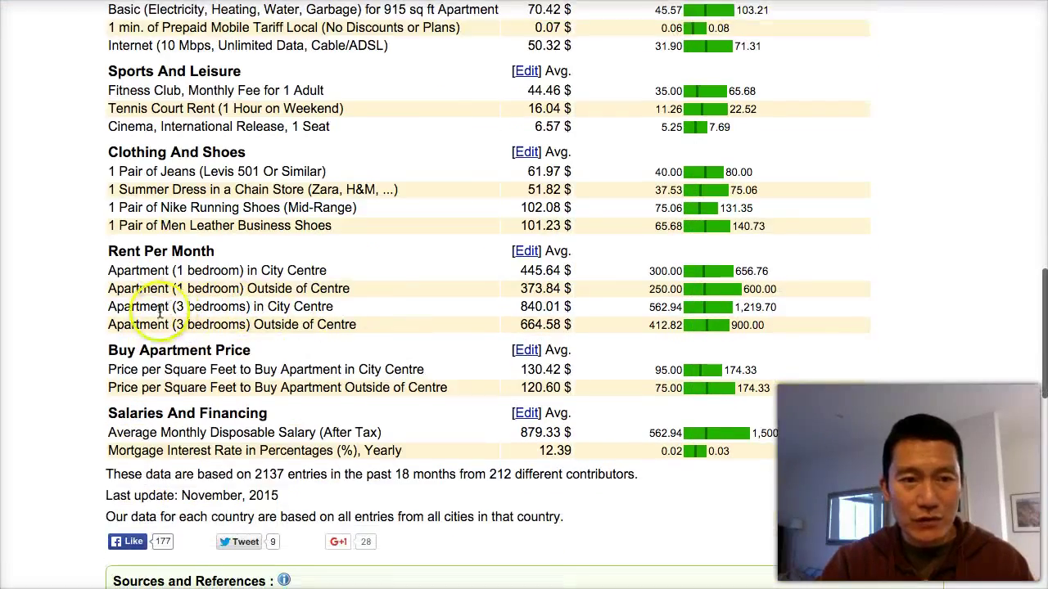
{"action": "left_click_drag", "start_coordinate": [107, 306], "coordinate": [327, 315]}
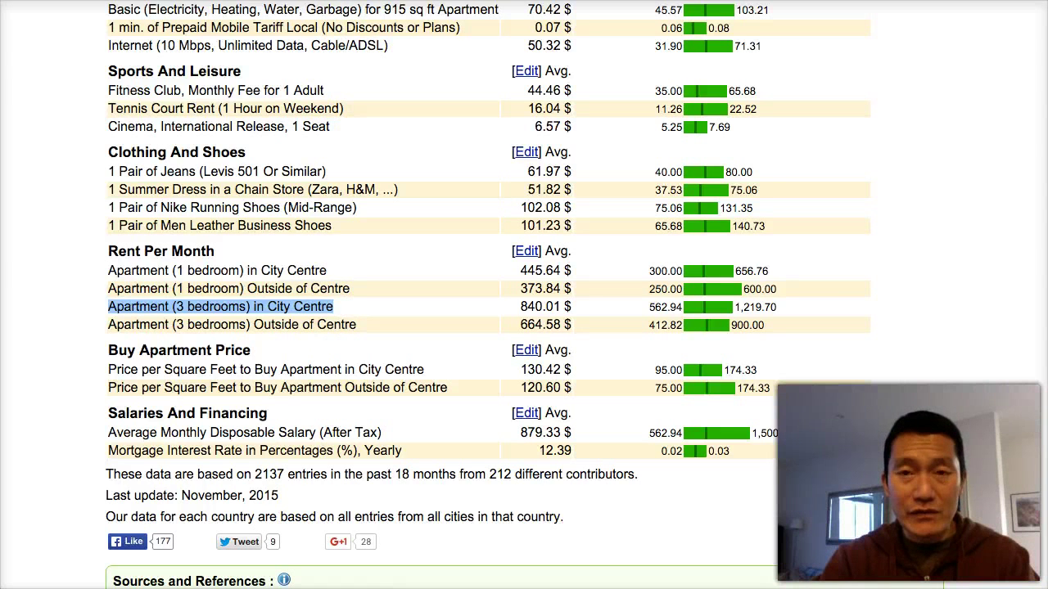
Switch to the Expatistan page and compare the cost of living between Costa Rica and San Francisco, California.
{"action": "key", "text": "ctrl+Tab"}
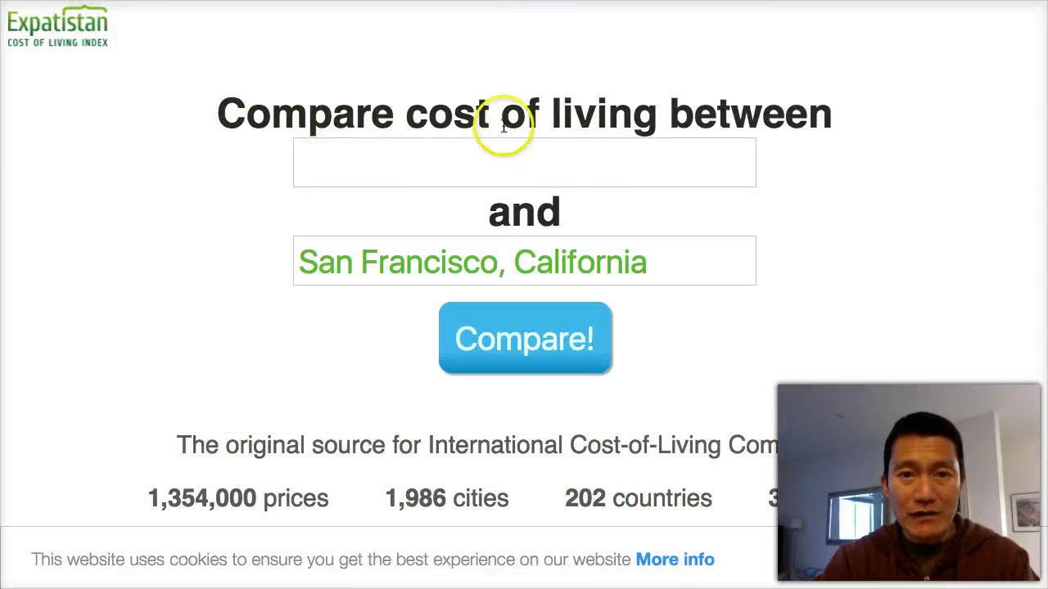
{"action": "left_click", "coordinate": [398, 166]}
{"action": "type", "text": "costa rica"}
{"action": "left_click", "coordinate": [506, 344]}
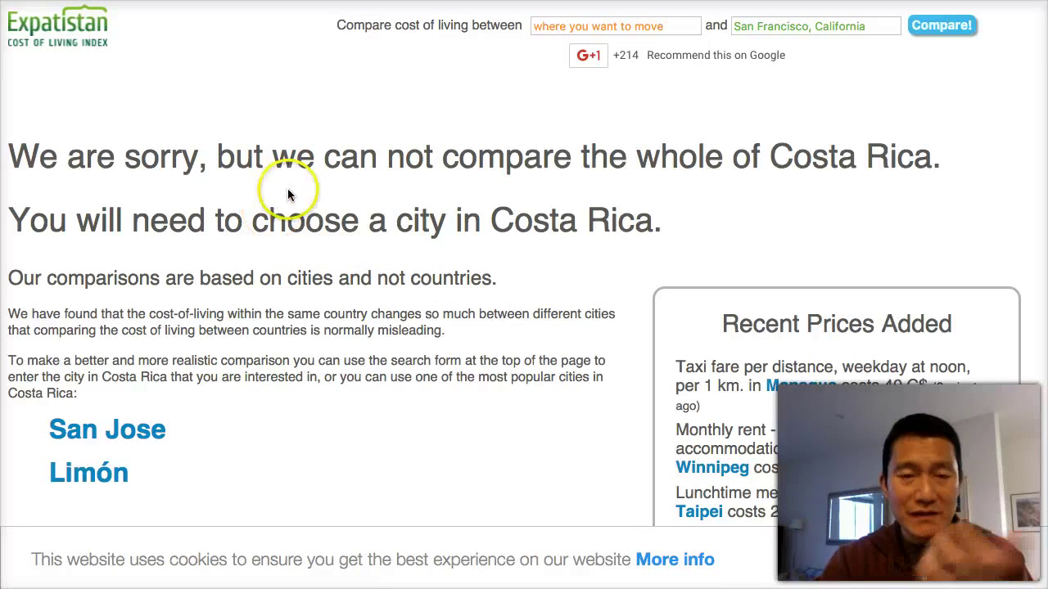
Choose San Jose as the Costa Rican city to compare and dismiss the email sign-up popup.
{"action": "scroll", "coordinate": [238, 277], "scroll_direction": "down", "scroll_amount": 3}
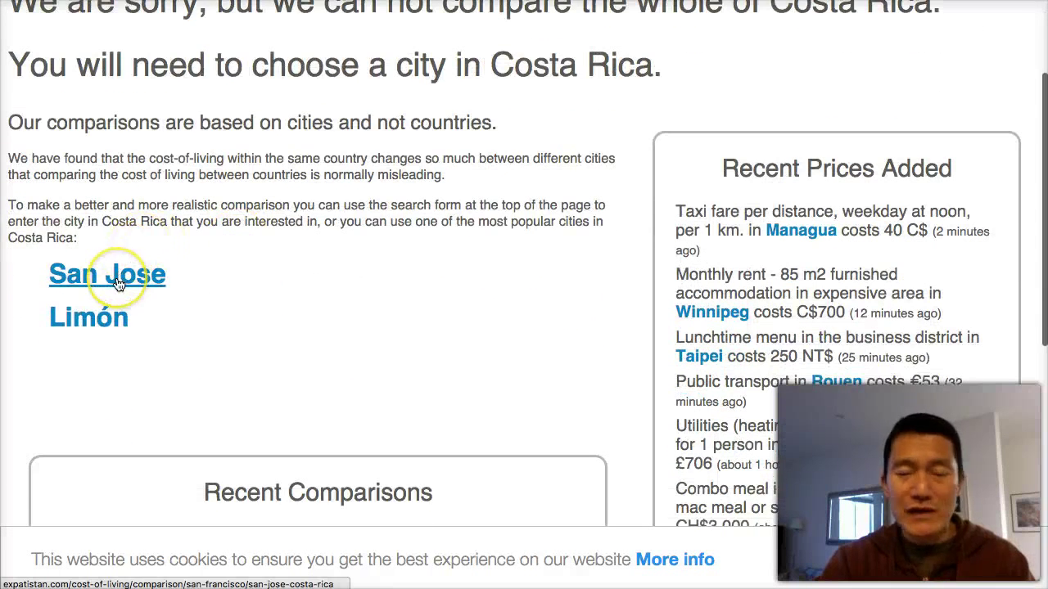
{"action": "left_click", "coordinate": [117, 282]}
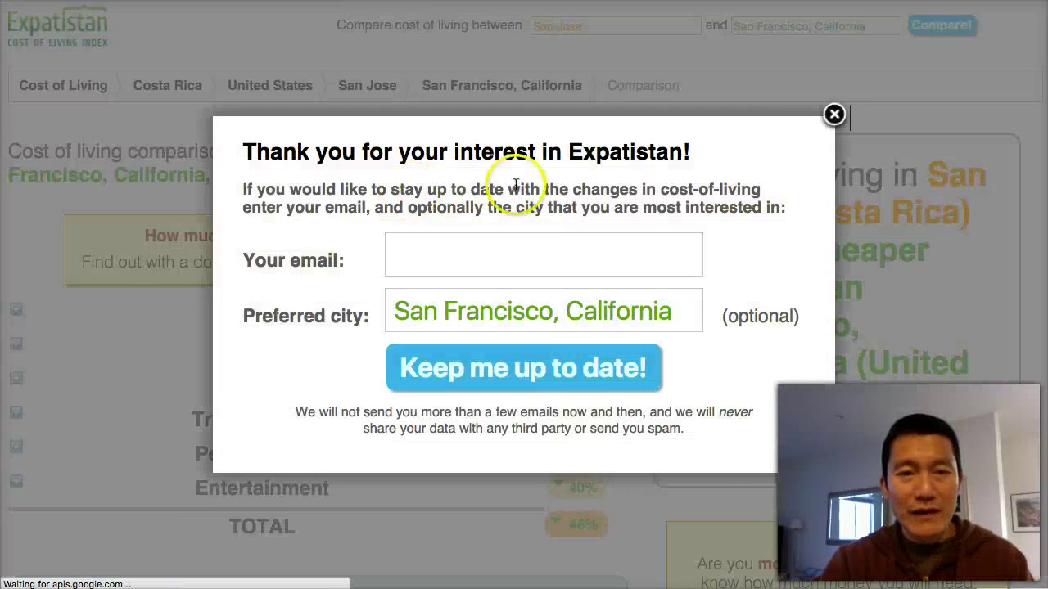
{"action": "left_click", "coordinate": [834, 114]}
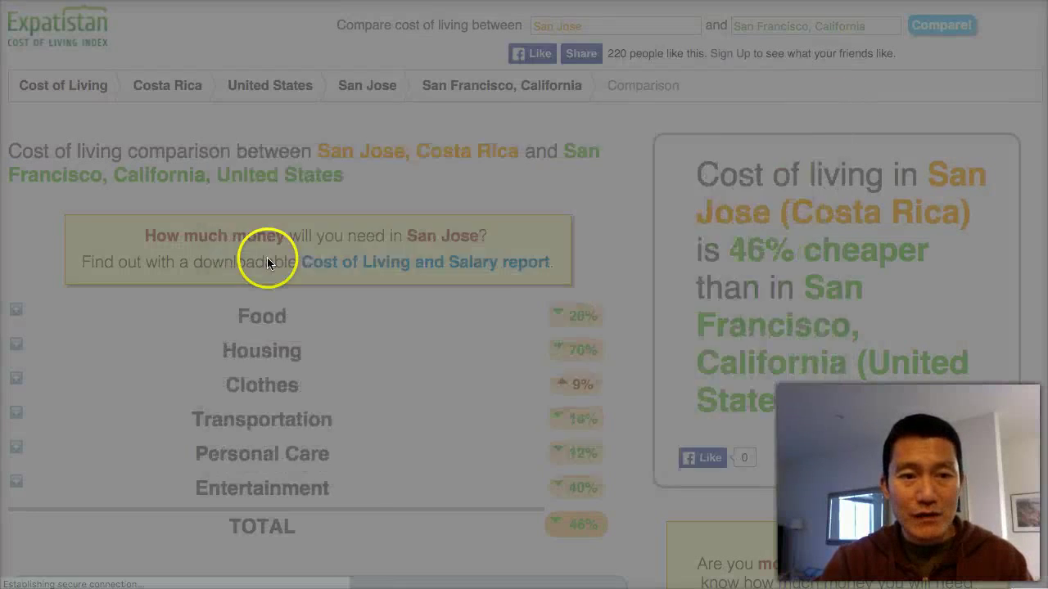
Expand the Housing category and highlight San Jose's dollar price for monthly rent of an 85 m2 furnished accommodation.
{"action": "scroll", "coordinate": [267, 257], "scroll_direction": "down", "scroll_amount": 3}
{"action": "left_click", "coordinate": [16, 236]}
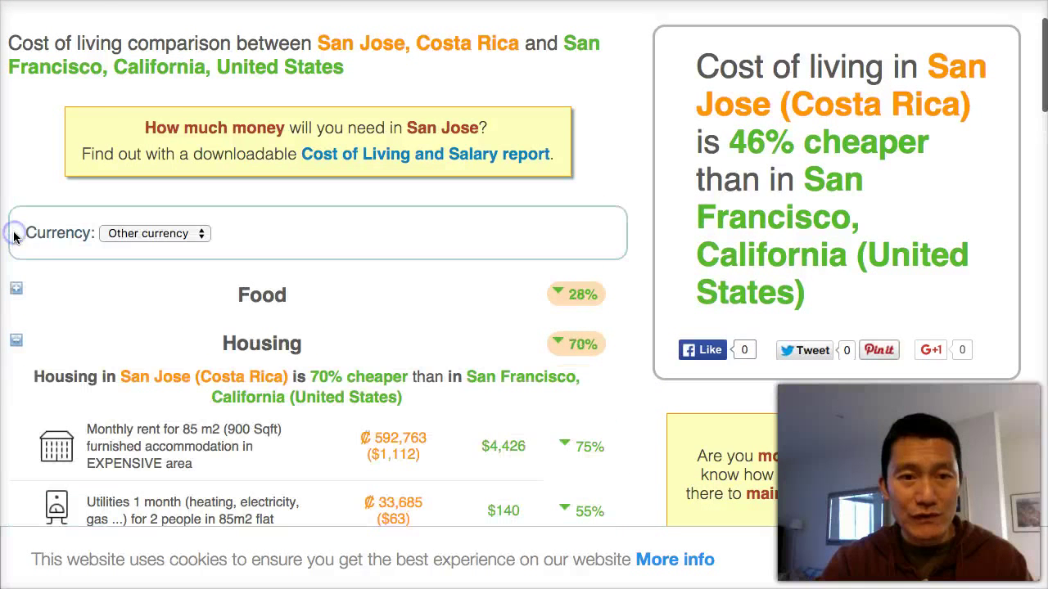
{"action": "scroll", "coordinate": [330, 275], "scroll_direction": "down", "scroll_amount": 5}
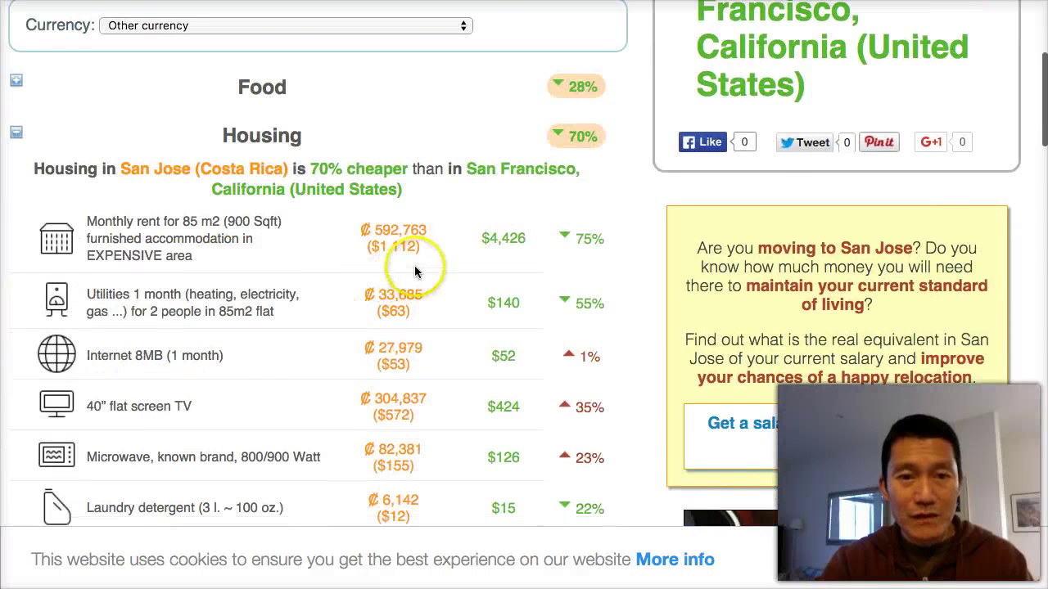
{"action": "left_click_drag", "start_coordinate": [417, 245], "coordinate": [381, 247]}
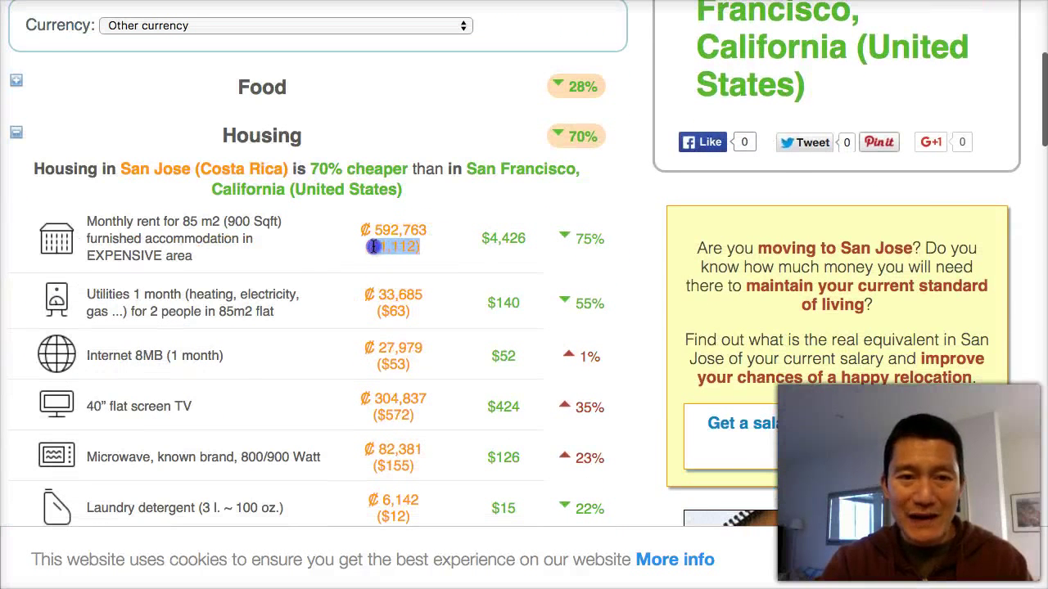
{"action": "left_click", "coordinate": [416, 236]}
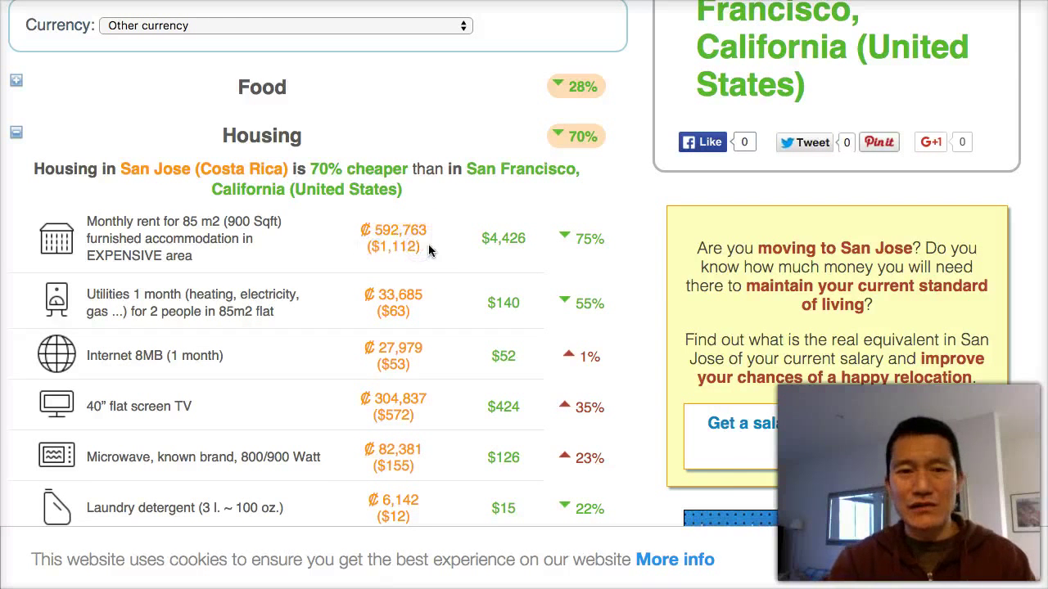
{"action": "left_click_drag", "start_coordinate": [417, 246], "coordinate": [378, 246]}
Find the note on the comparison's data basis and highlight the number of people who entered prices.
{"action": "scroll", "coordinate": [396, 313], "scroll_direction": "down", "scroll_amount": 2}
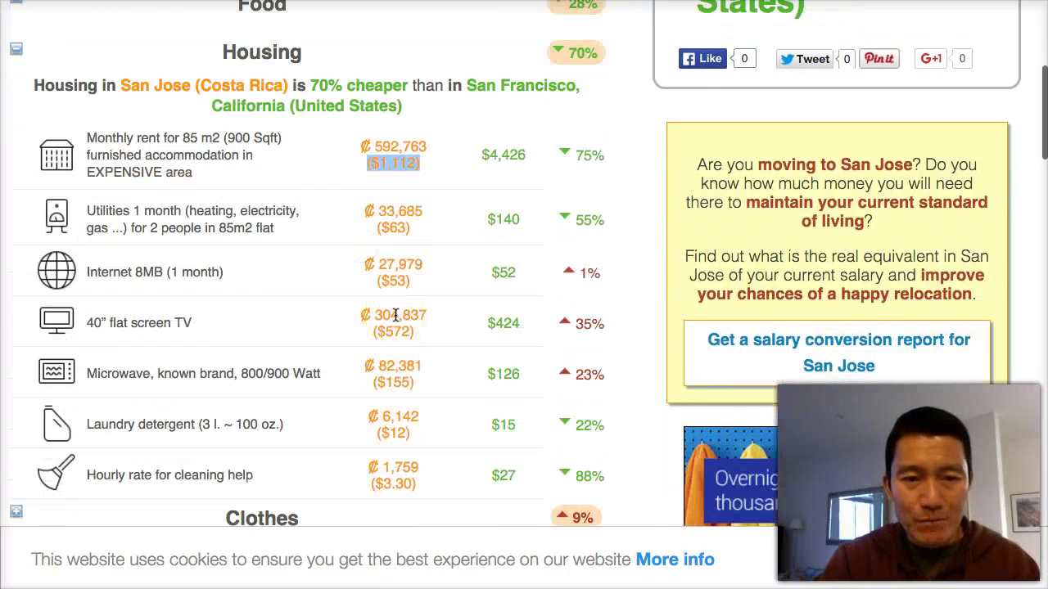
{"action": "scroll", "coordinate": [396, 314], "scroll_direction": "down", "scroll_amount": 12}
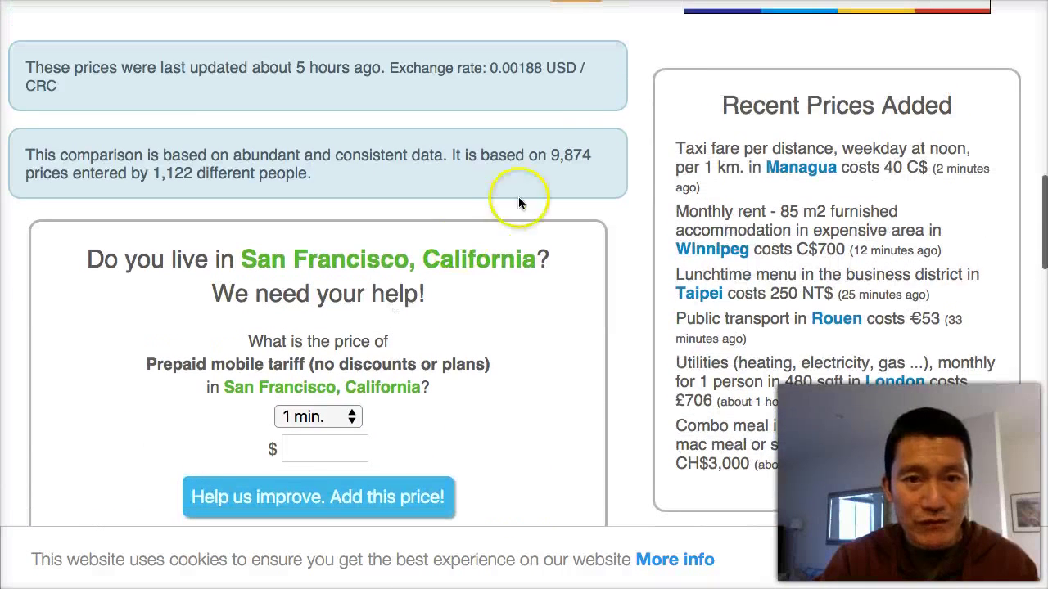
{"action": "left_click", "coordinate": [153, 174]}
{"action": "left_click_drag", "start_coordinate": [202, 173], "coordinate": [206, 173]}
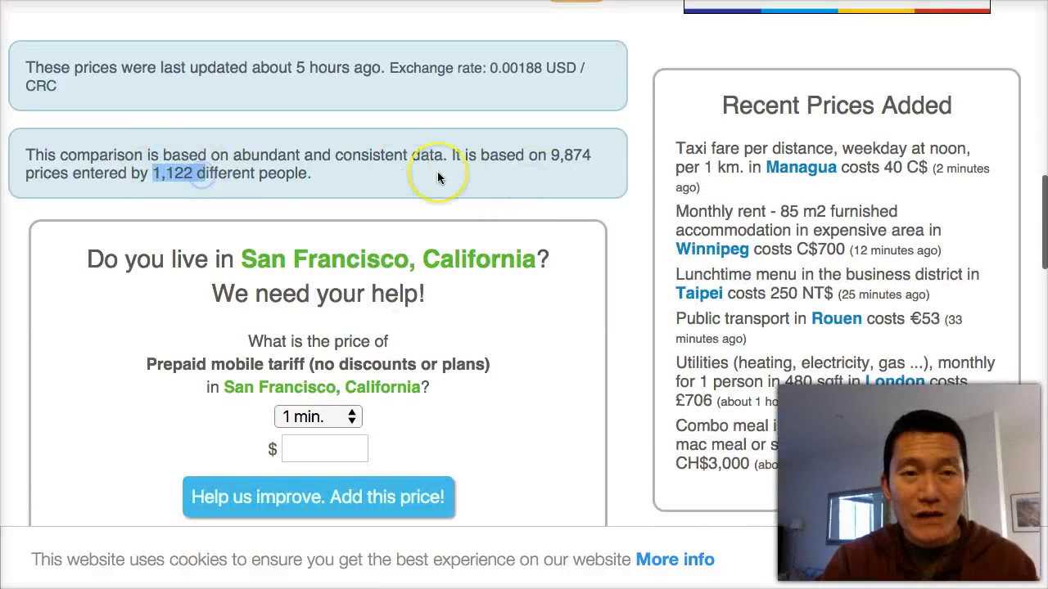
Return to the Housing prices and compare San Francisco's monthly rent with San Jose's by highlighting each amount.
{"action": "scroll", "coordinate": [437, 172], "scroll_direction": "up", "scroll_amount": 1}
{"action": "scroll", "coordinate": [437, 171], "scroll_direction": "up", "scroll_amount": 10}
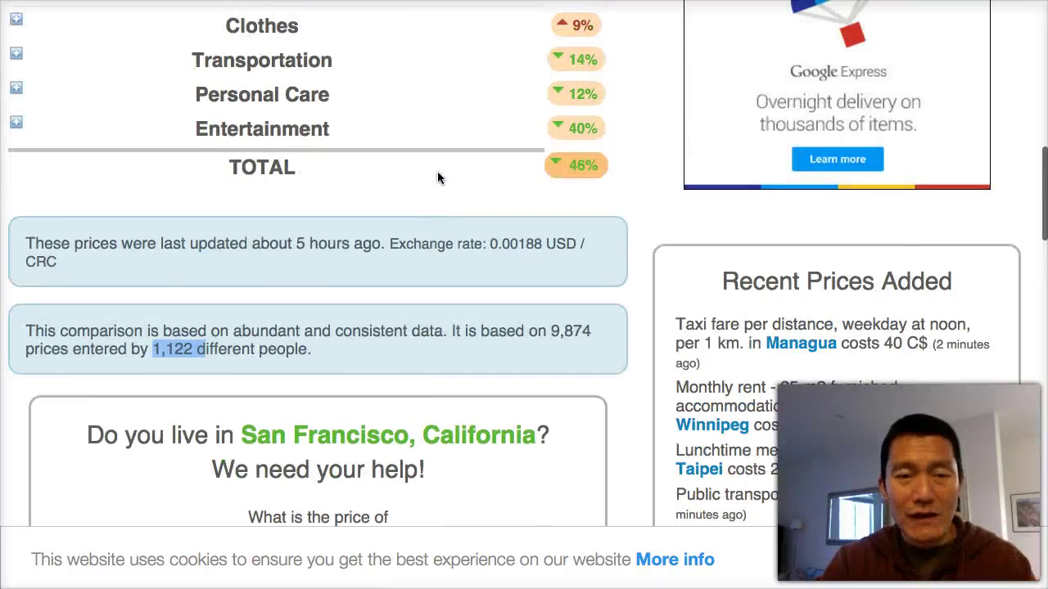
{"action": "scroll", "coordinate": [437, 176], "scroll_direction": "up", "scroll_amount": 3}
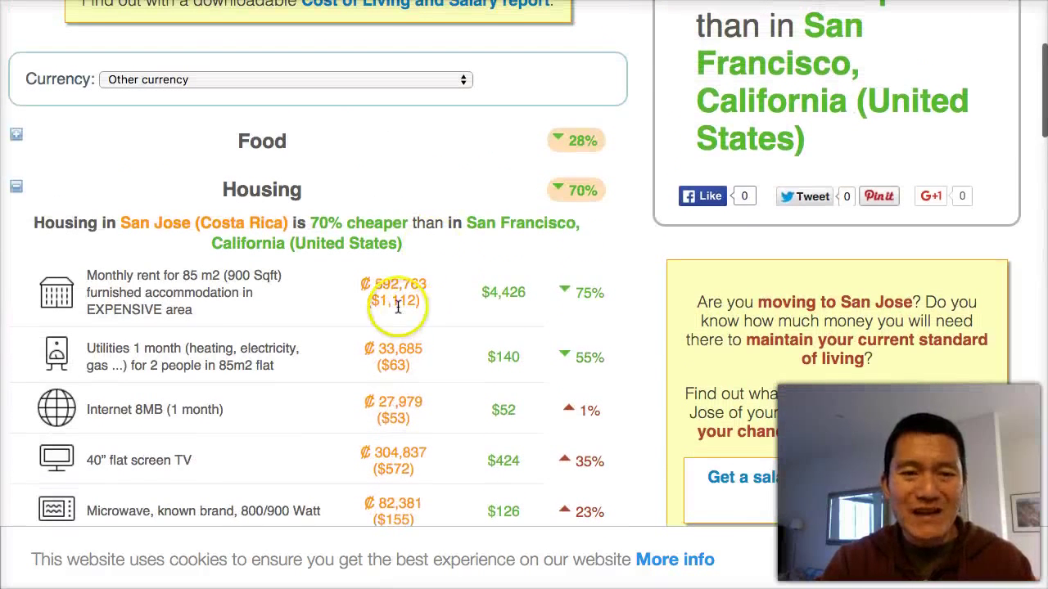
{"action": "left_click", "coordinate": [507, 292]}
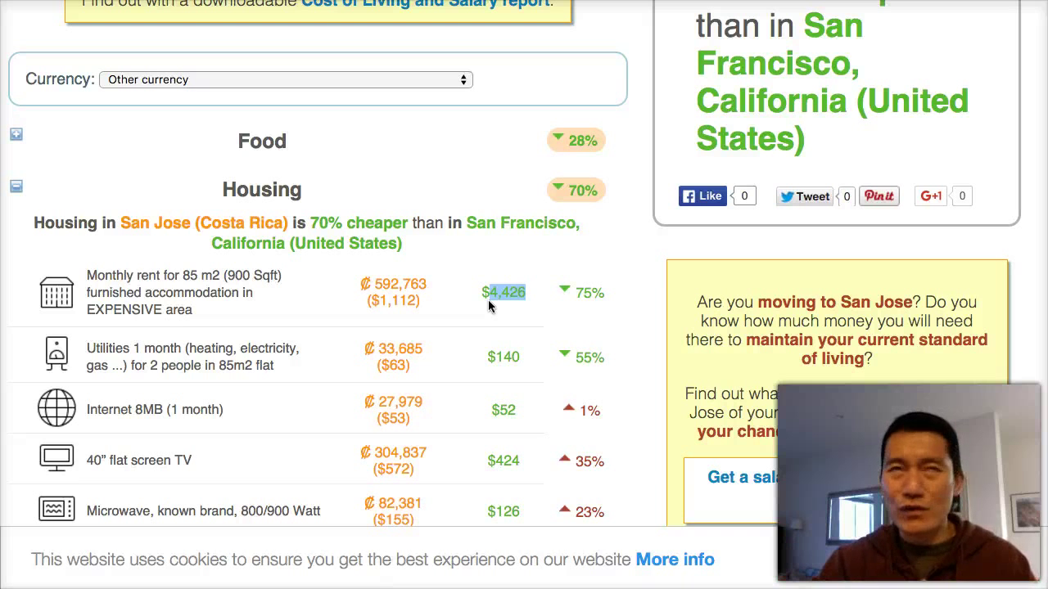
{"action": "left_click", "coordinate": [509, 293]}
{"action": "left_click_drag", "start_coordinate": [528, 293], "coordinate": [402, 302]}
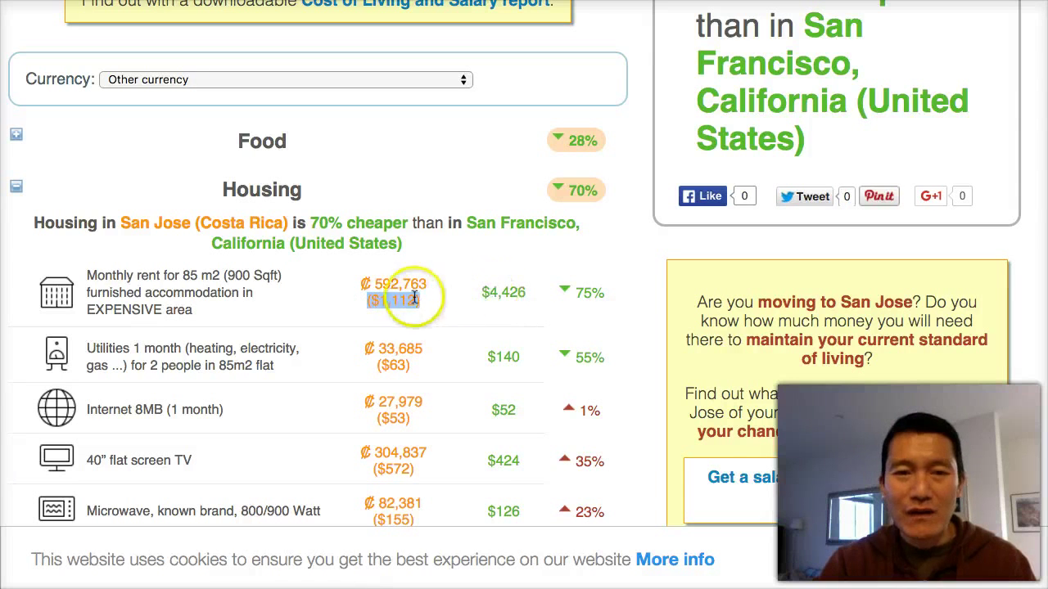
{"action": "left_click", "coordinate": [501, 293]}
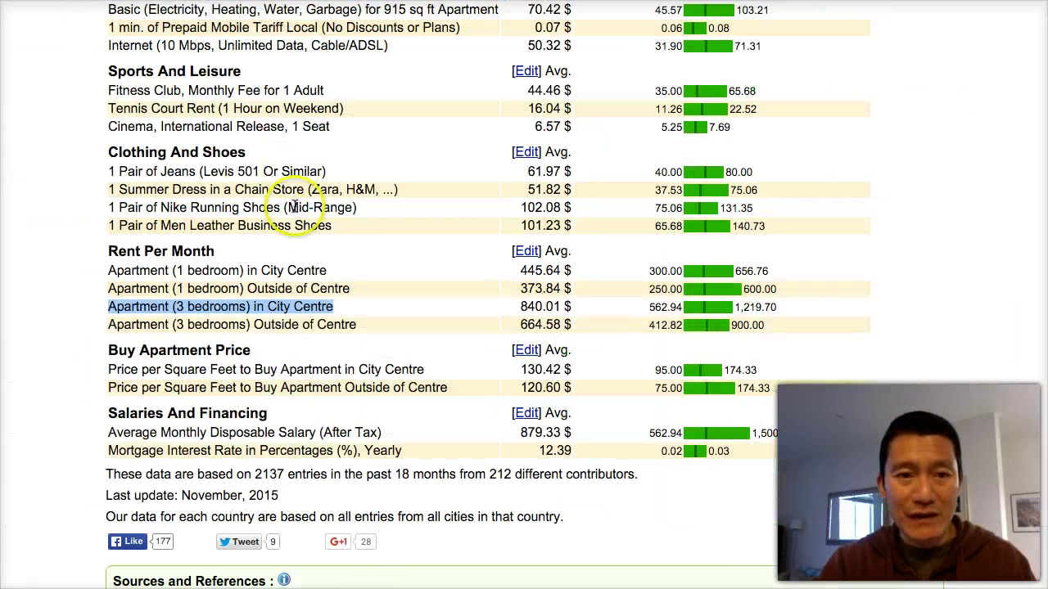
Switch back to Numbeo's Costa Rica prices and highlight the Average Monthly Disposable Salary (After Tax) amount.
{"action": "scroll", "coordinate": [295, 206], "scroll_direction": "down", "scroll_amount": 3}
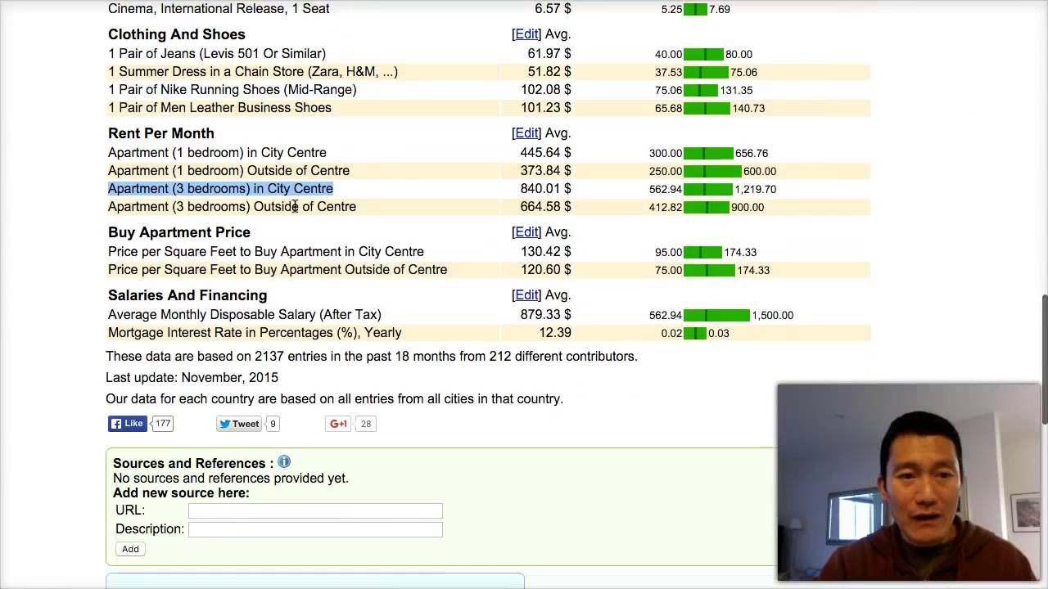
{"action": "scroll", "coordinate": [294, 206], "scroll_direction": "down", "scroll_amount": 1}
{"action": "left_click_drag", "start_coordinate": [151, 286], "coordinate": [388, 286]}
{"action": "left_click_drag", "start_coordinate": [516, 285], "coordinate": [558, 284]}
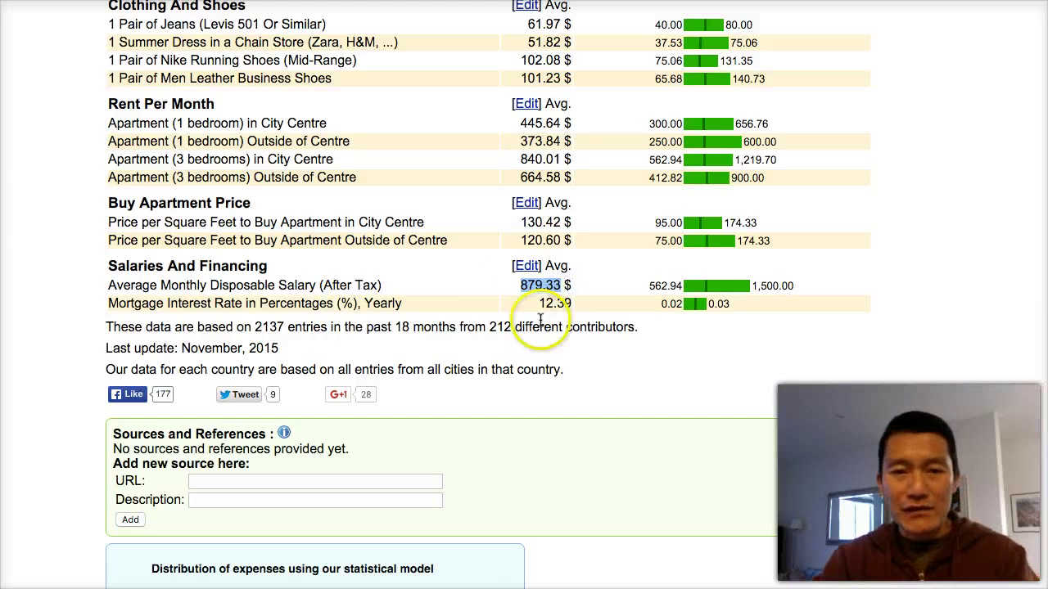
Open Numbeo's Cost of Living page for San Francisco, CA, United States.
{"action": "scroll", "coordinate": [418, 281], "scroll_direction": "up", "scroll_amount": 20}
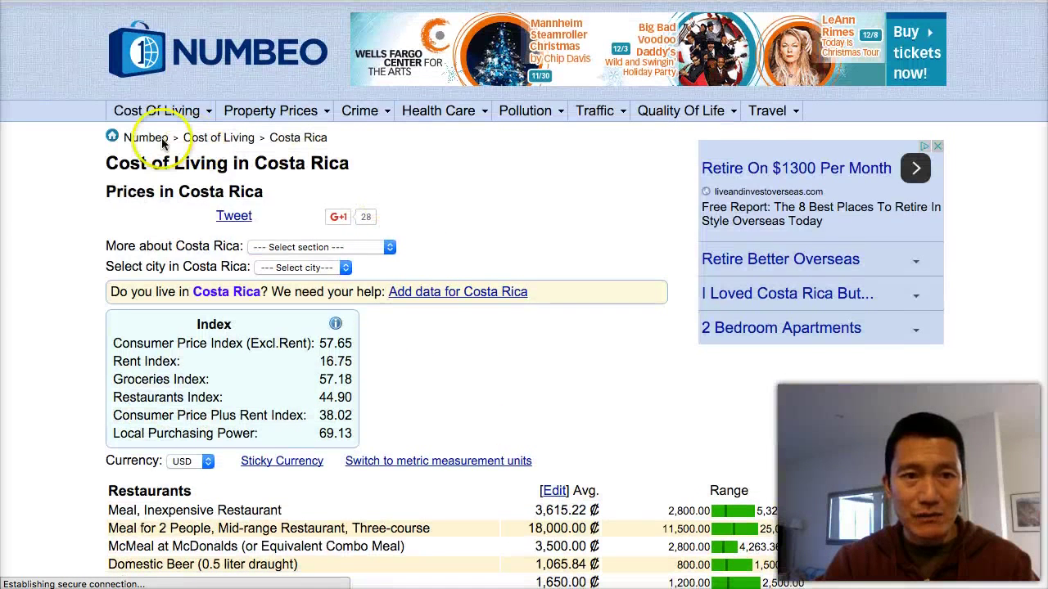
{"action": "left_click", "coordinate": [217, 135]}
{"action": "left_click", "coordinate": [388, 357]}
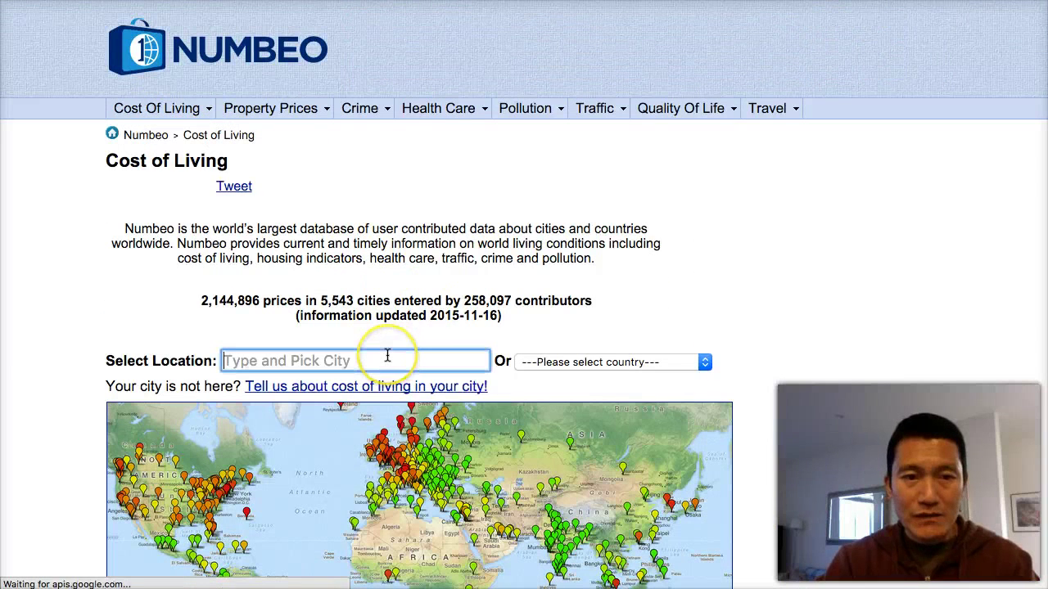
{"action": "type", "text": "san f"}
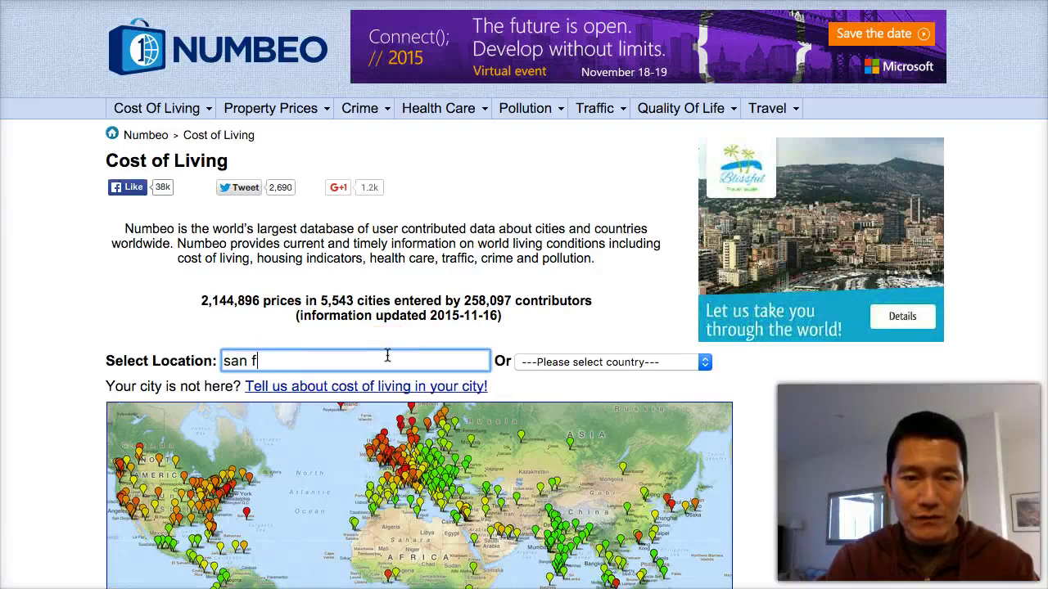
{"action": "type", "text": "rnacisfrancis"}
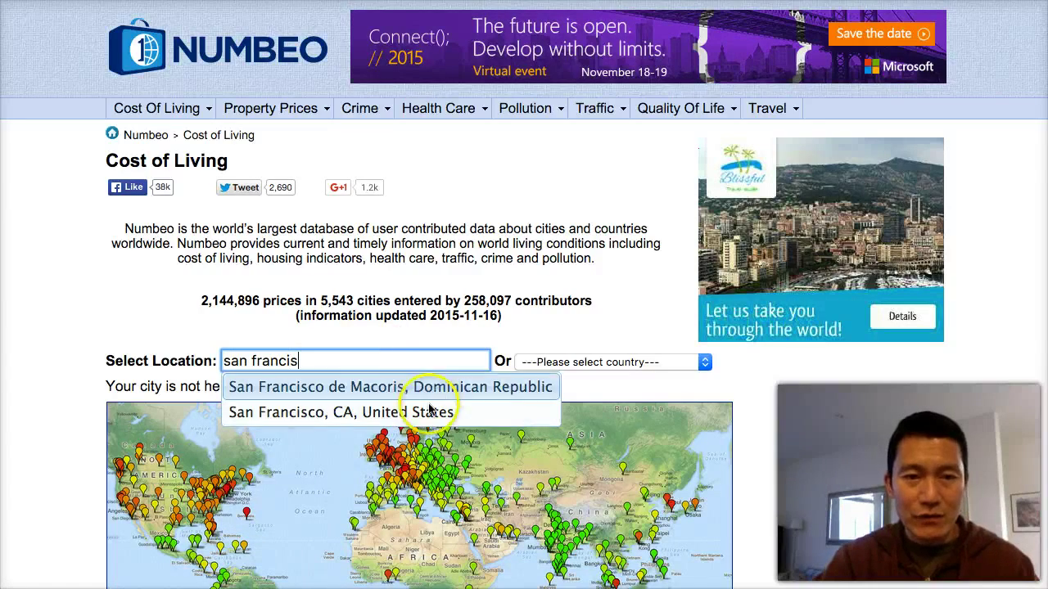
{"action": "left_click", "coordinate": [432, 413]}
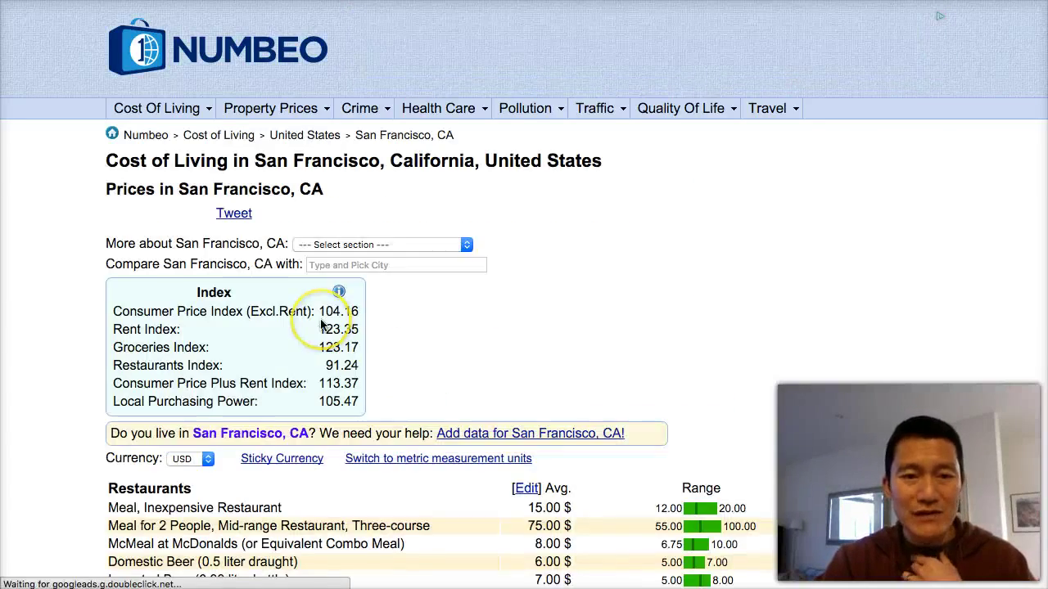
Find San Francisco's Salaries And Financing section and highlight the Average Monthly Disposable Salary (After Tax) amount.
{"action": "scroll", "coordinate": [320, 319], "scroll_direction": "down", "scroll_amount": 12}
{"action": "scroll", "coordinate": [320, 324], "scroll_direction": "down", "scroll_amount": 5}
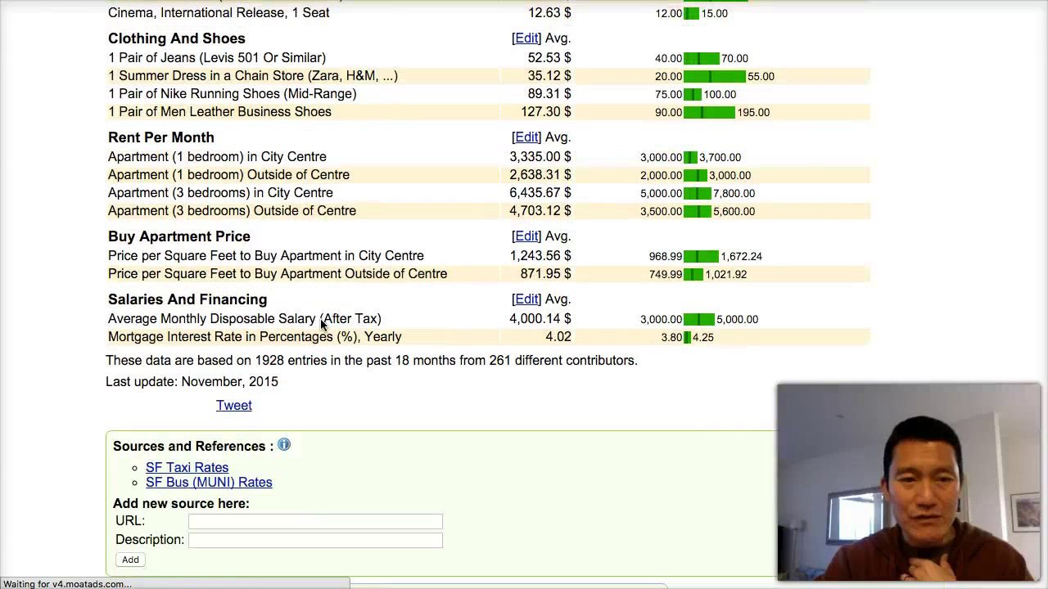
{"action": "left_click_drag", "start_coordinate": [509, 319], "coordinate": [556, 318]}
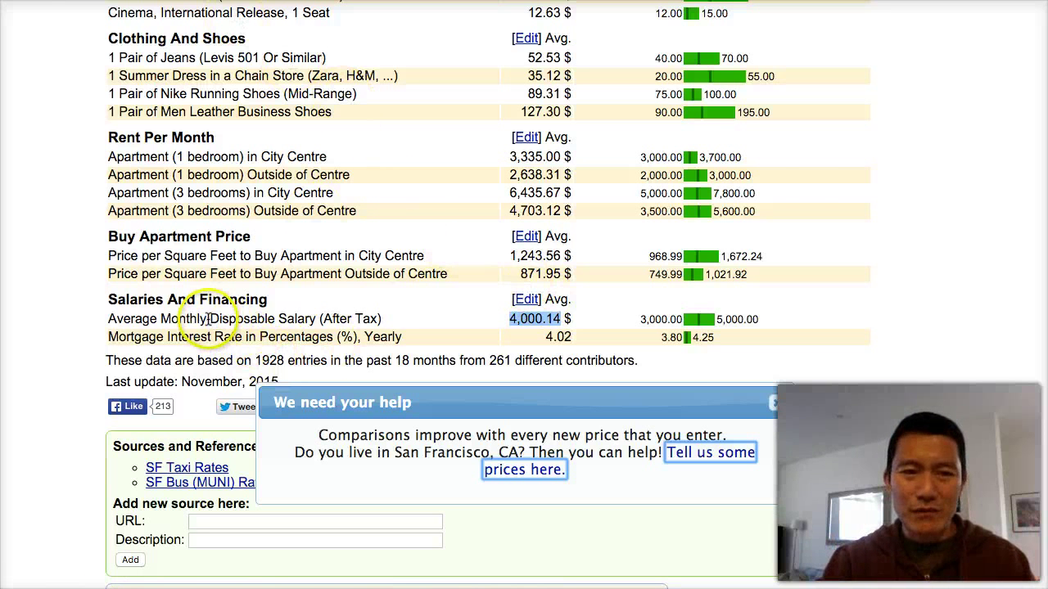
{"action": "left_click", "coordinate": [297, 319]}
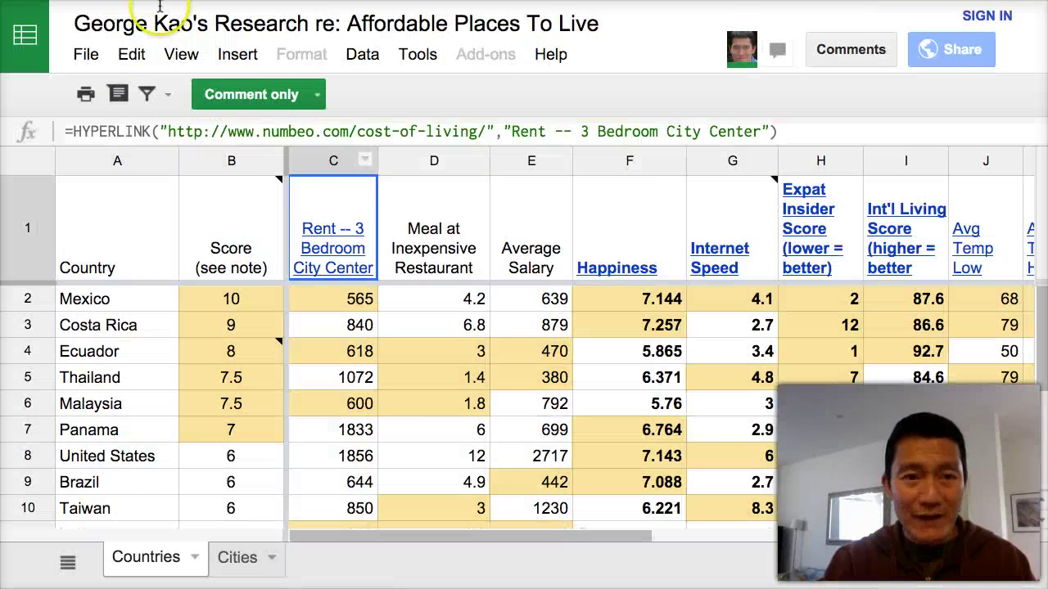
Return to the affordable places spreadsheet and sort the Countries sheet by the Average Salary column from A to Z.
{"action": "left_click", "coordinate": [462, 378]}
{"action": "left_click", "coordinate": [532, 378]}
{"action": "left_click", "coordinate": [544, 303]}
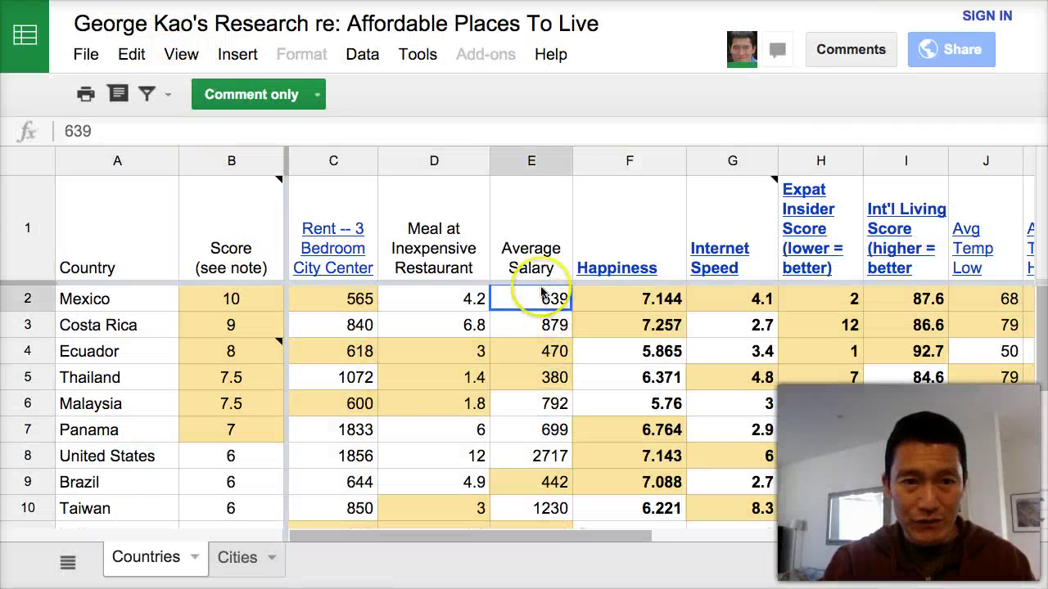
{"action": "left_click", "coordinate": [518, 167]}
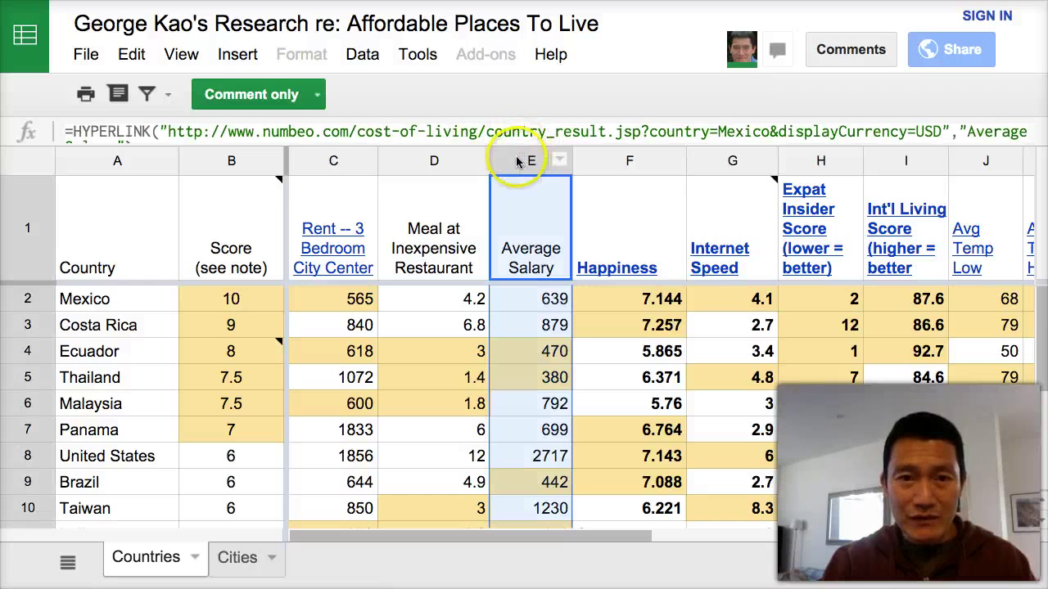
{"action": "left_click", "coordinate": [560, 164]}
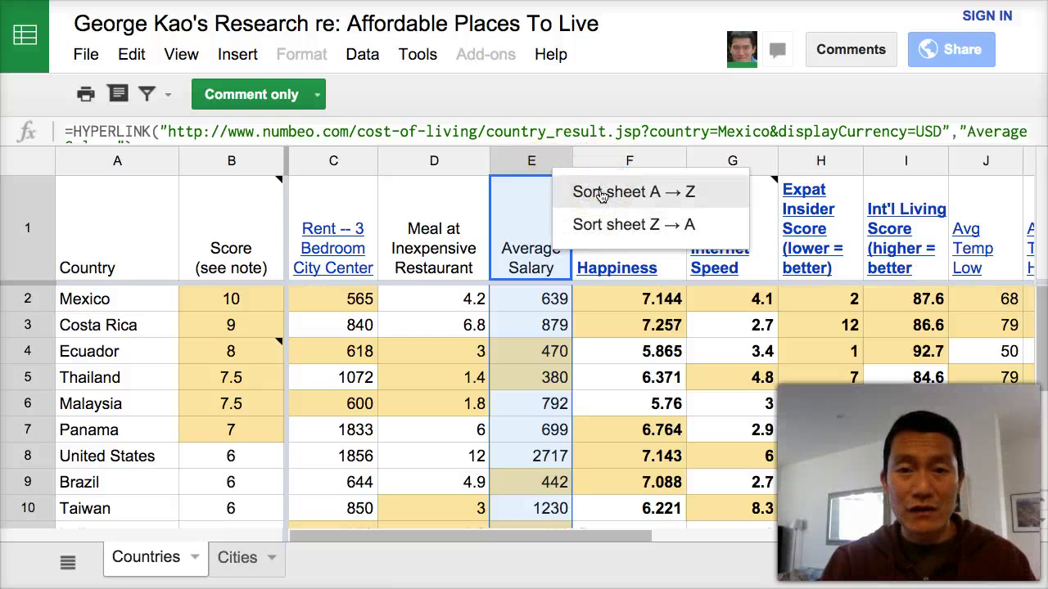
{"action": "left_click", "coordinate": [590, 224]}
{"action": "left_click", "coordinate": [600, 191]}
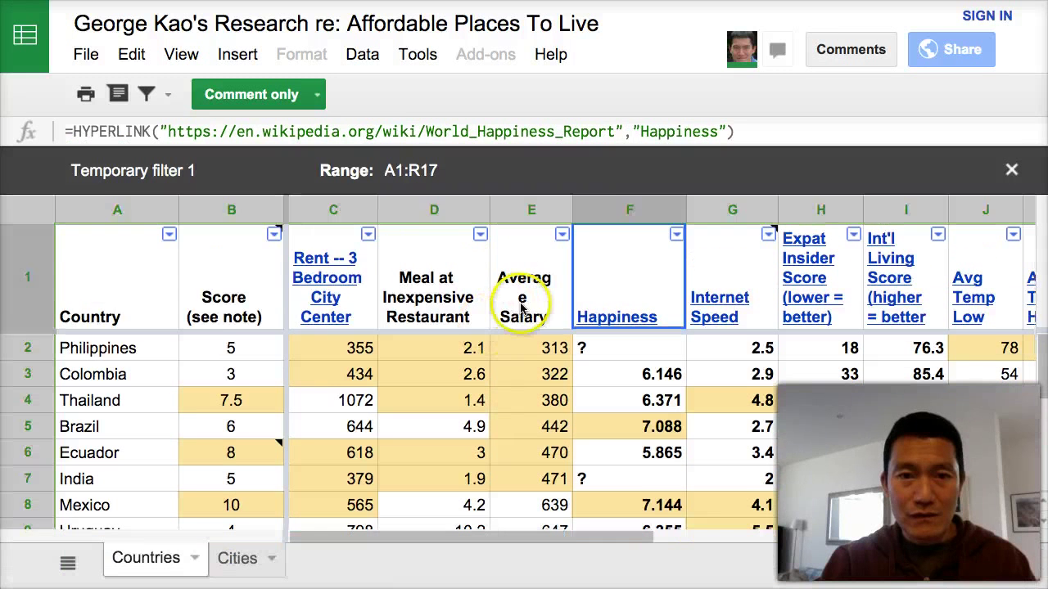
Dismiss the temporary filter view tip and check the Average Salary values for the Philippines and Brazil.
{"action": "left_click", "coordinate": [528, 349]}
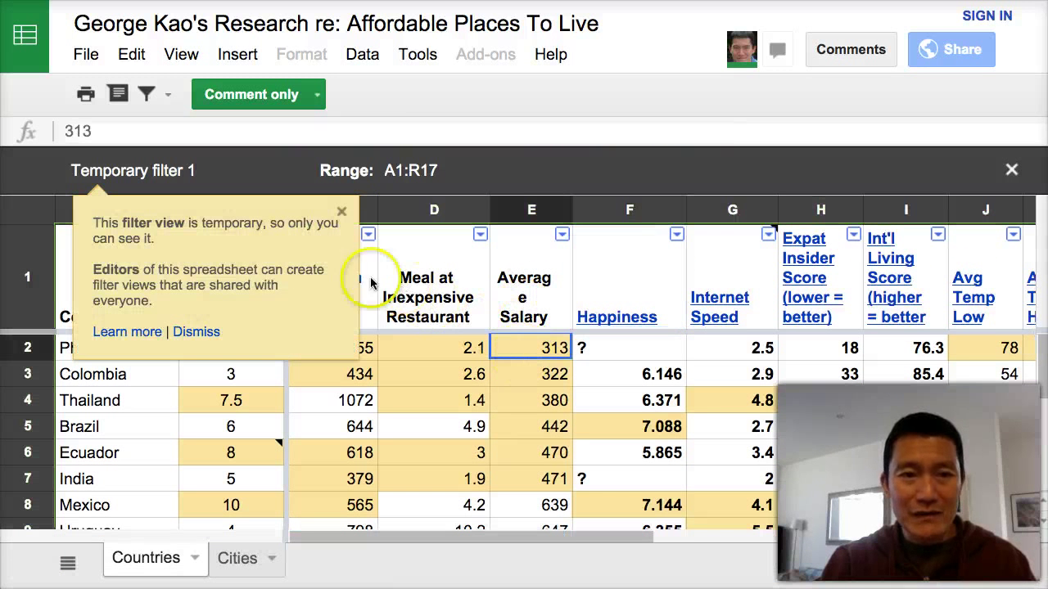
{"action": "left_click", "coordinate": [342, 215]}
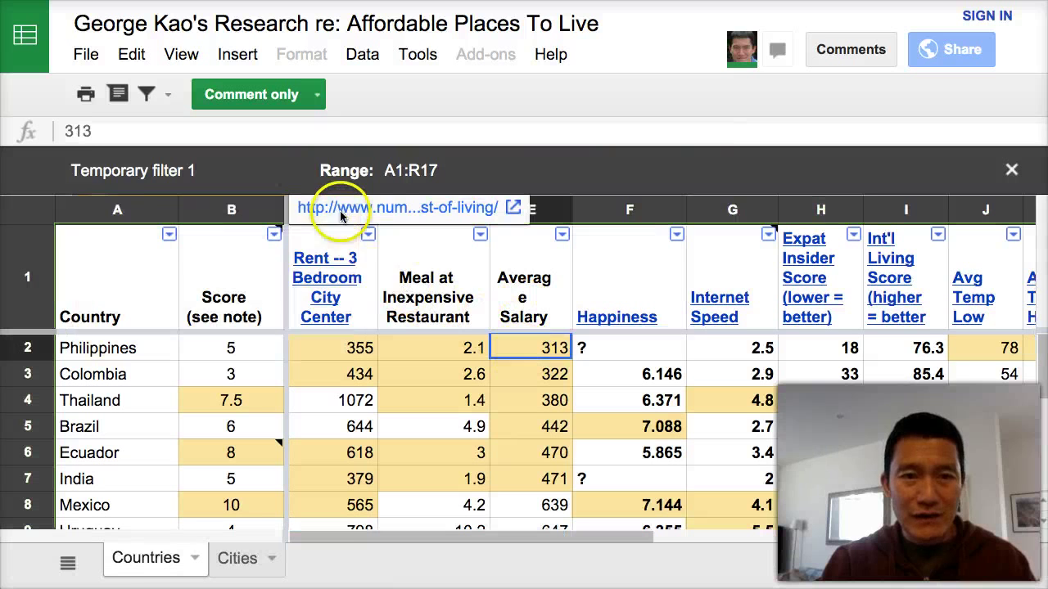
{"action": "left_click", "coordinate": [508, 422]}
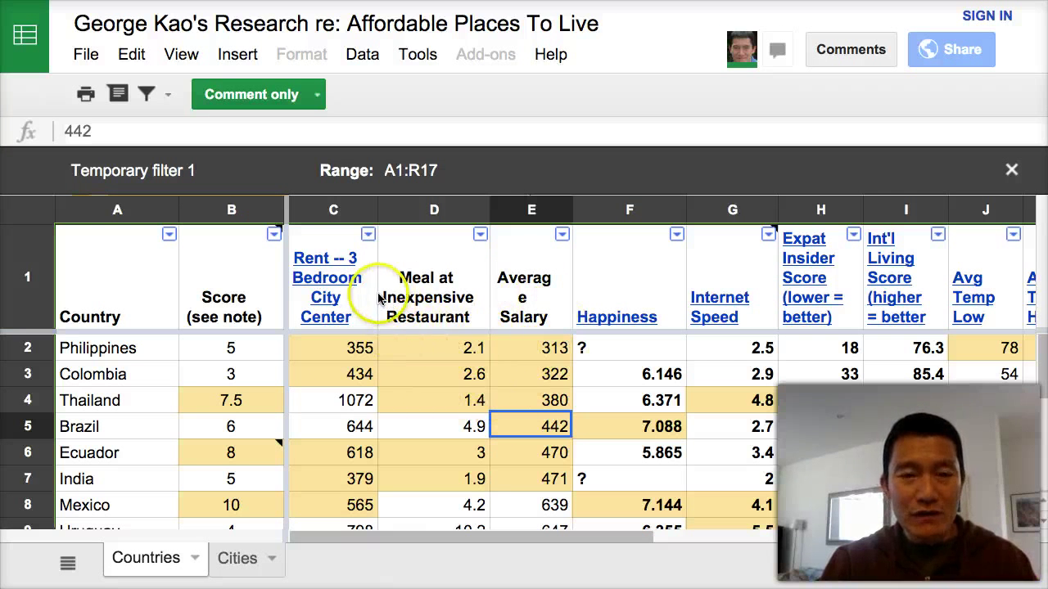
{"action": "mouse_move", "coordinate": [319, 214]}
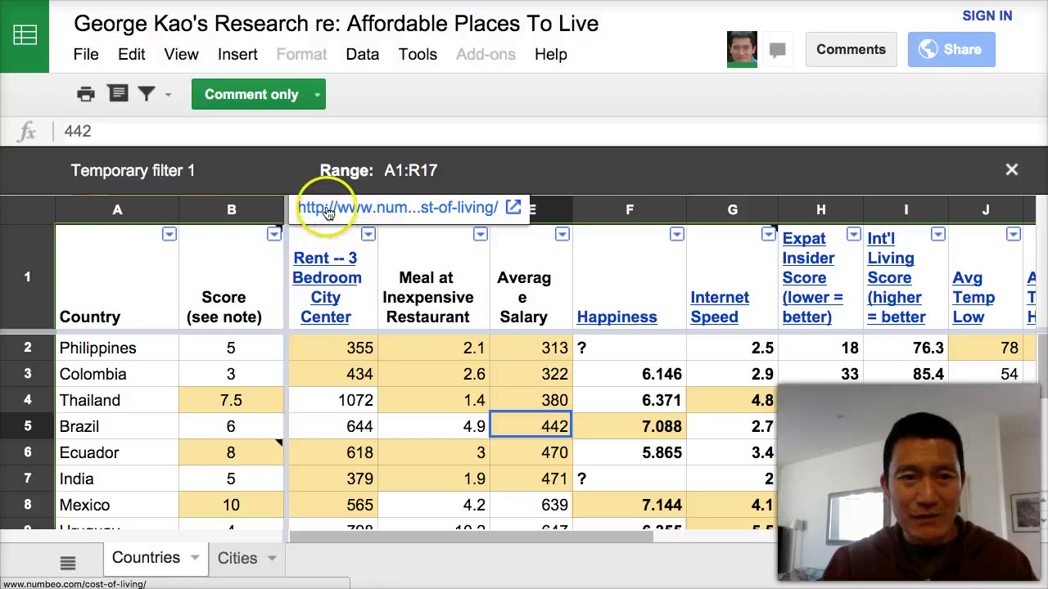
Sort the Countries sheet by the Rent -- 3 Bedroom City Center column from A to Z and check India's rent.
{"action": "left_click", "coordinate": [109, 214]}
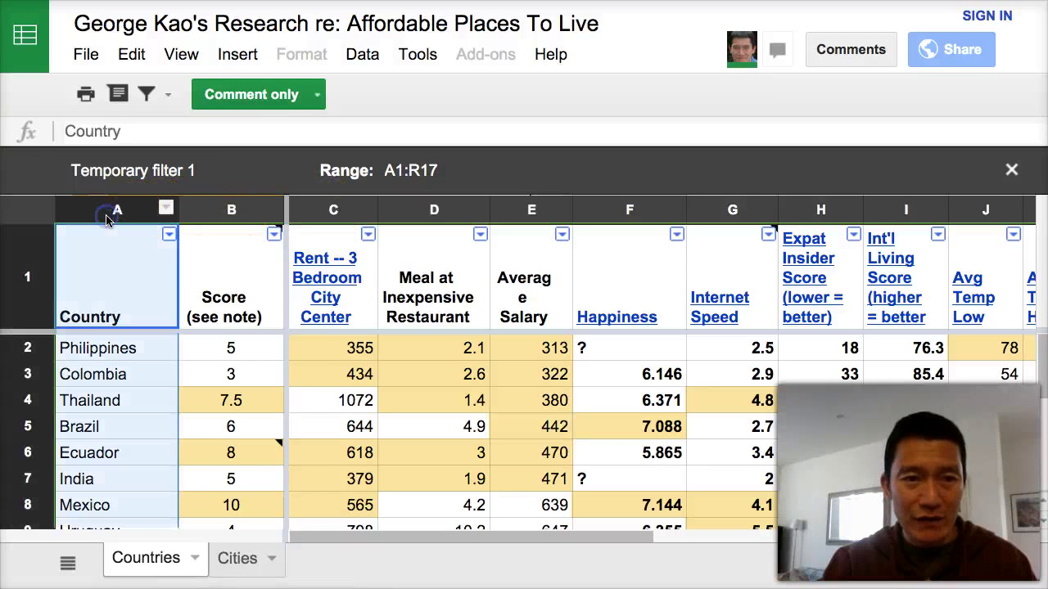
{"action": "left_click", "coordinate": [329, 212]}
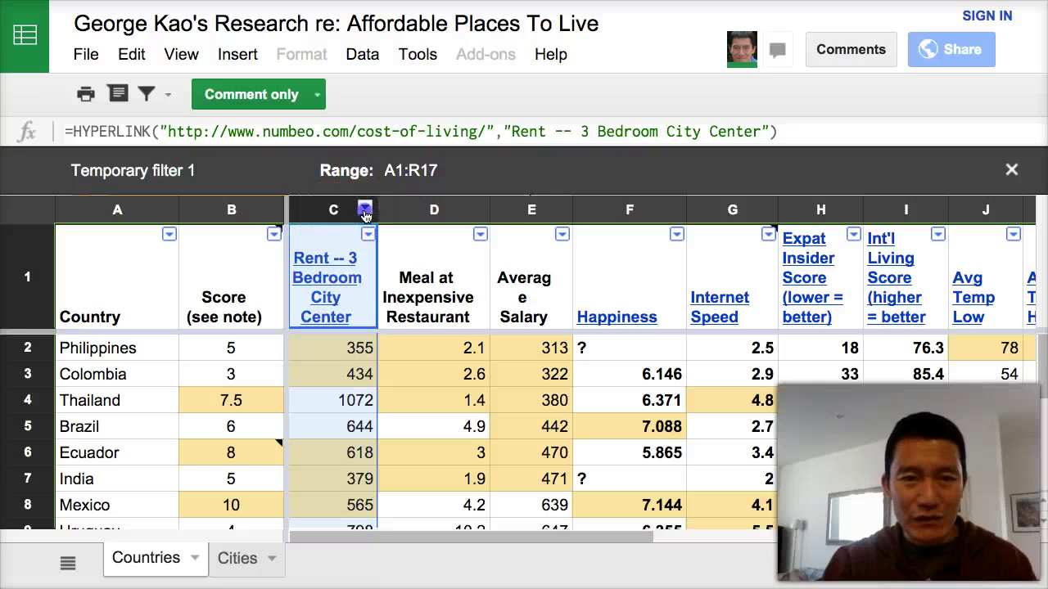
{"action": "left_click", "coordinate": [365, 211]}
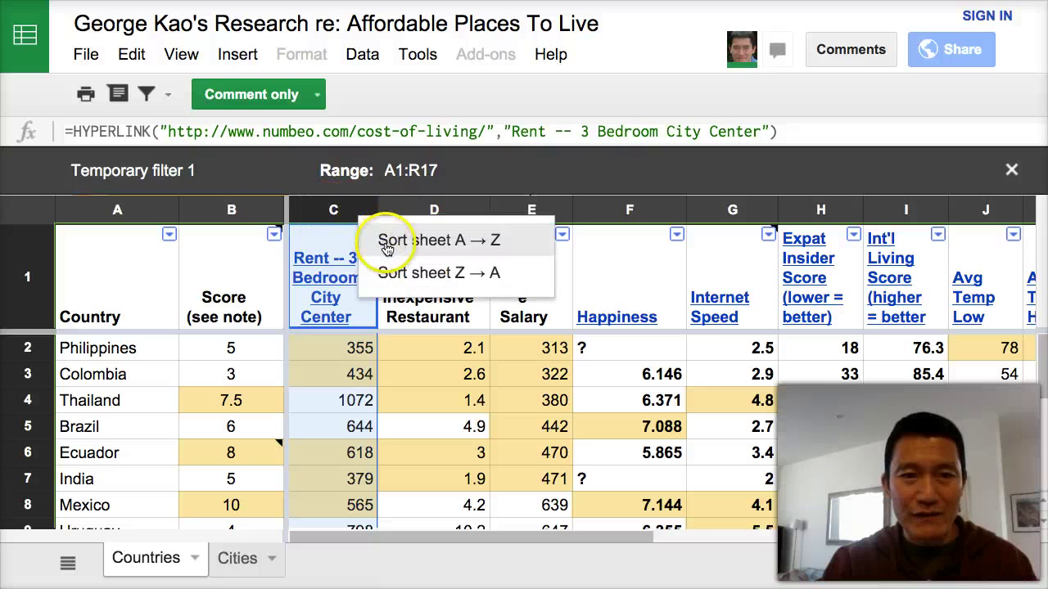
{"action": "left_click", "coordinate": [416, 244]}
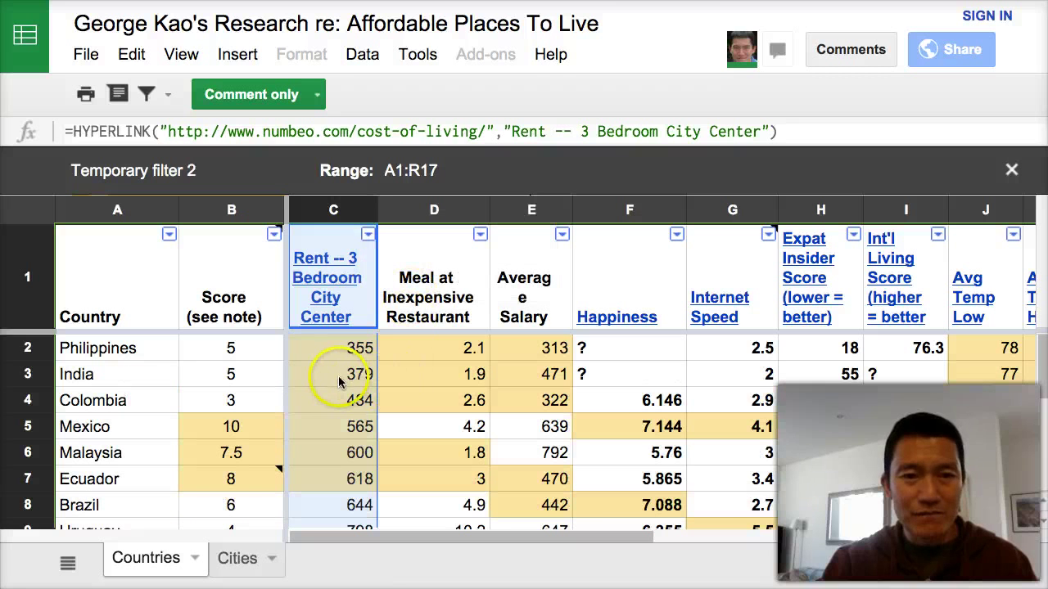
{"action": "left_click", "coordinate": [338, 376]}
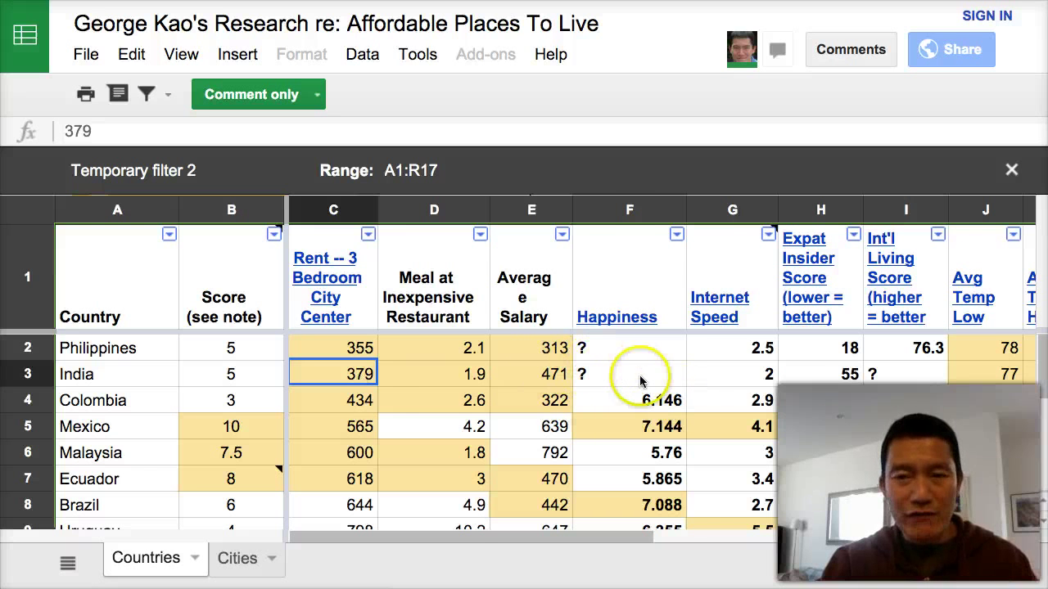
Open the Corruption column's source link to Transparency International's 2014 results, and return to the spreadsheet.
{"action": "scroll", "coordinate": [641, 382], "scroll_direction": "right", "scroll_amount": 5}
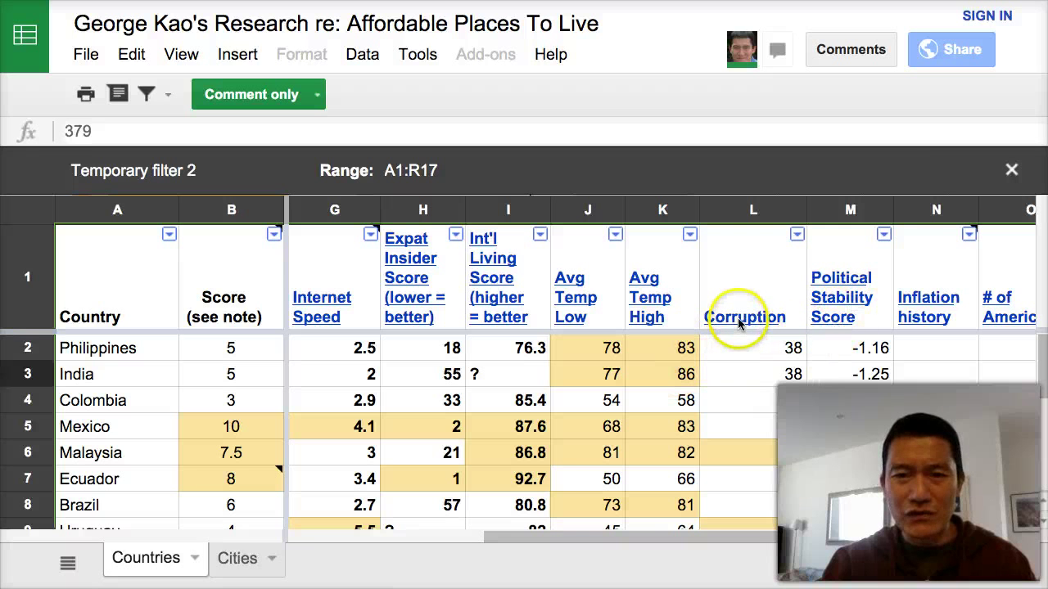
{"action": "left_click", "coordinate": [734, 320]}
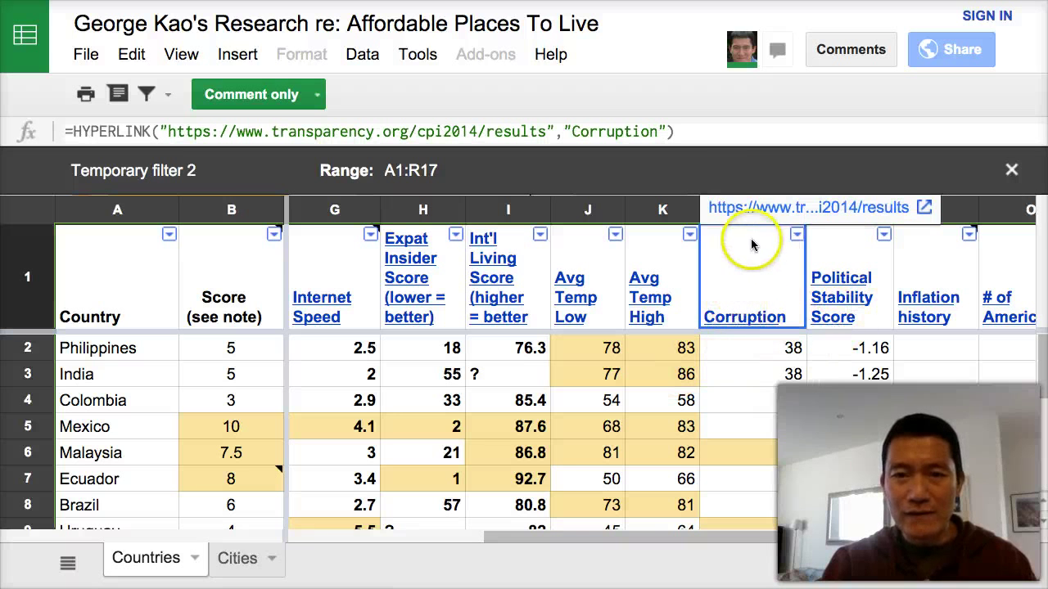
{"action": "left_click", "coordinate": [754, 209]}
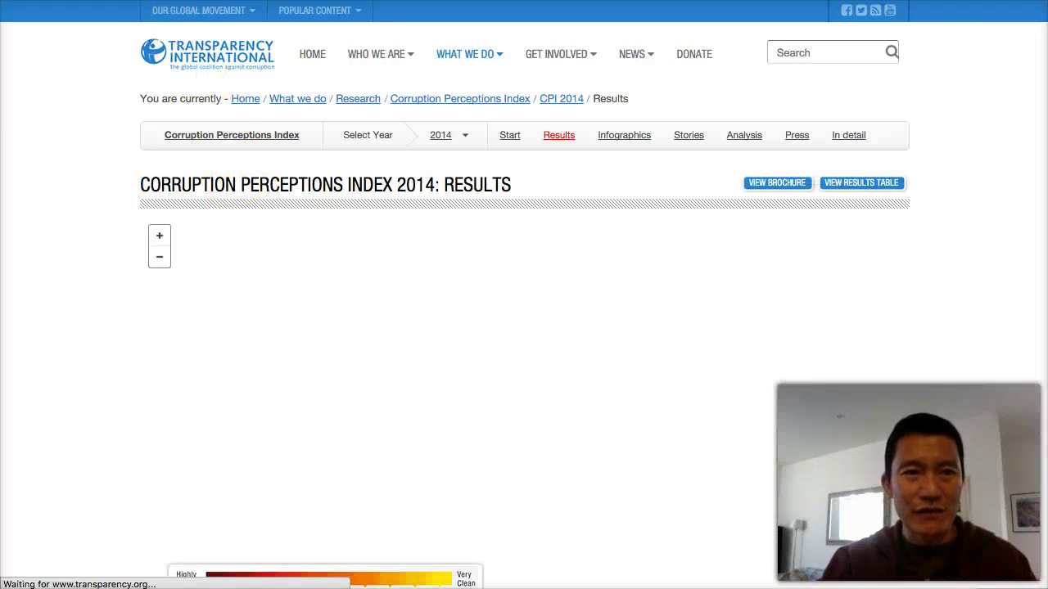
{"action": "key", "text": "super+w"}
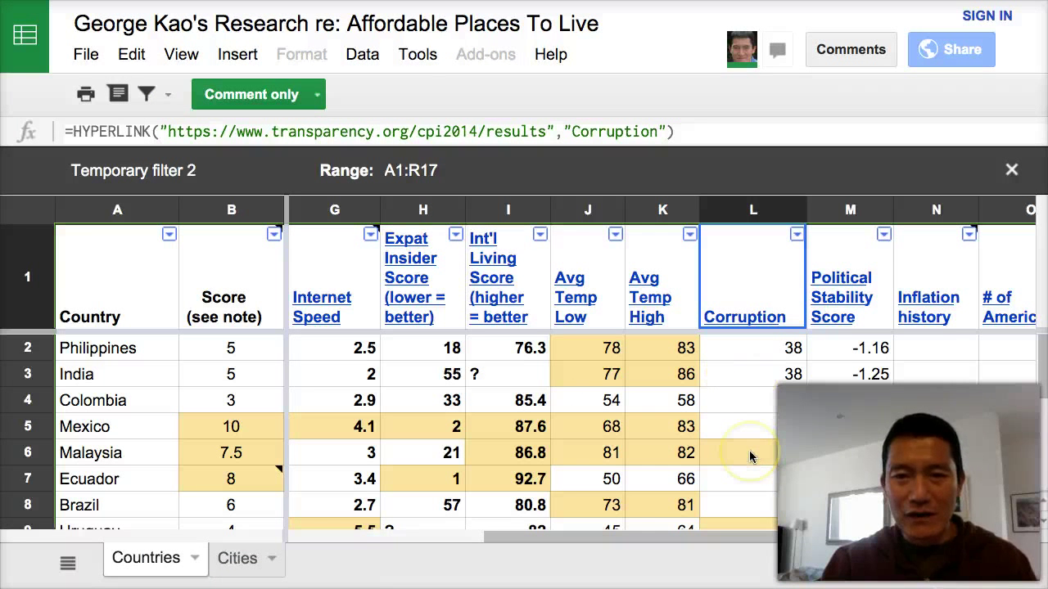
Look through the Corruption column and check the scores for Malaysia and Uruguay.
{"action": "scroll", "coordinate": [751, 409], "scroll_direction": "down", "scroll_amount": 1}
{"action": "scroll", "coordinate": [750, 414], "scroll_direction": "up", "scroll_amount": 1}
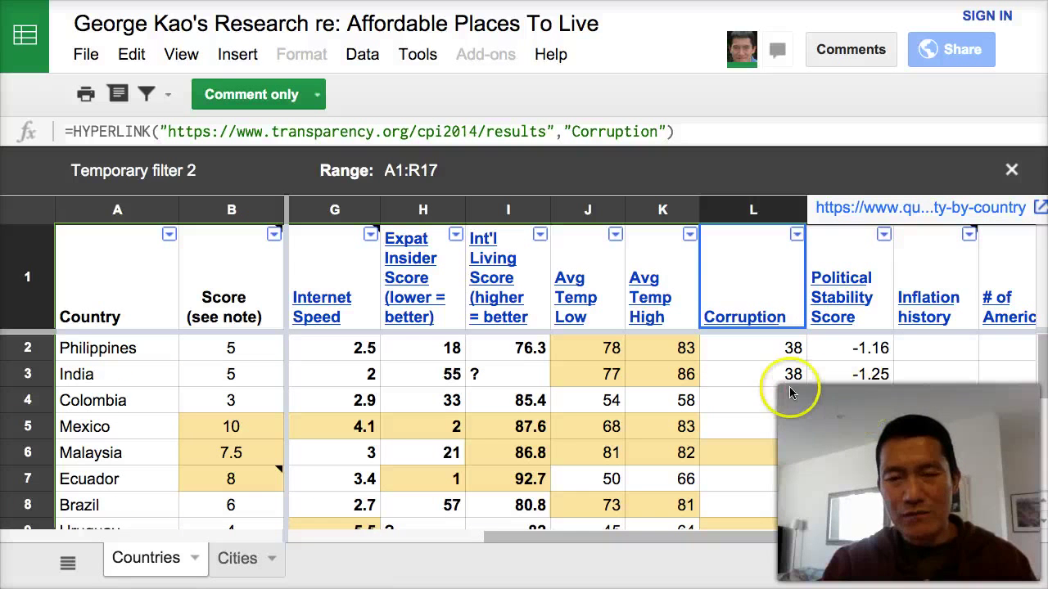
{"action": "scroll", "coordinate": [793, 379], "scroll_direction": "down", "scroll_amount": 1}
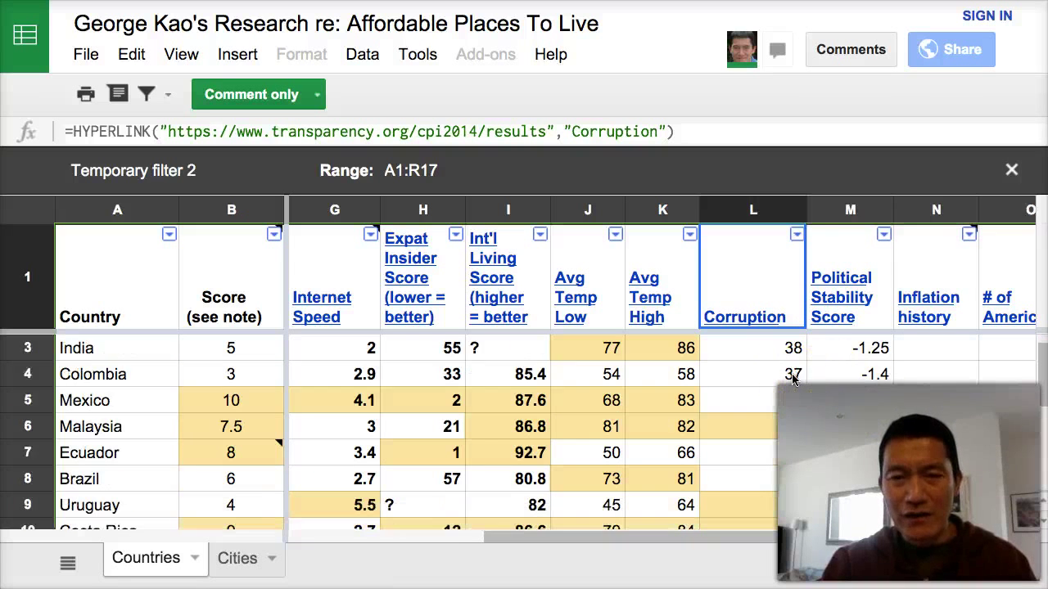
{"action": "left_click", "coordinate": [771, 427]}
{"action": "scroll", "coordinate": [771, 427], "scroll_direction": "down", "scroll_amount": 2}
{"action": "scroll", "coordinate": [761, 428], "scroll_direction": "down", "scroll_amount": 1}
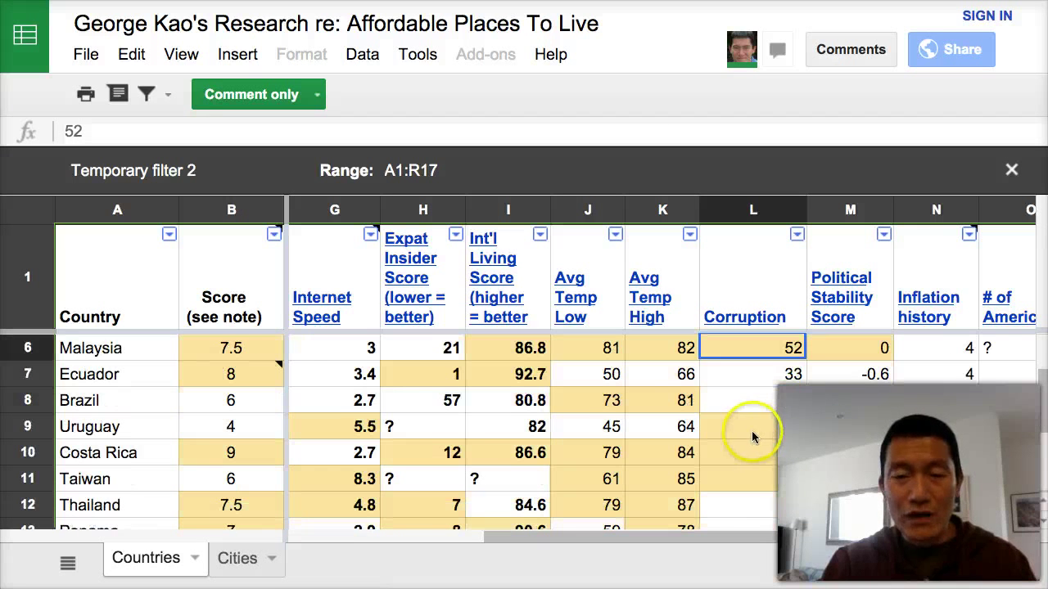
{"action": "left_click", "coordinate": [753, 434]}
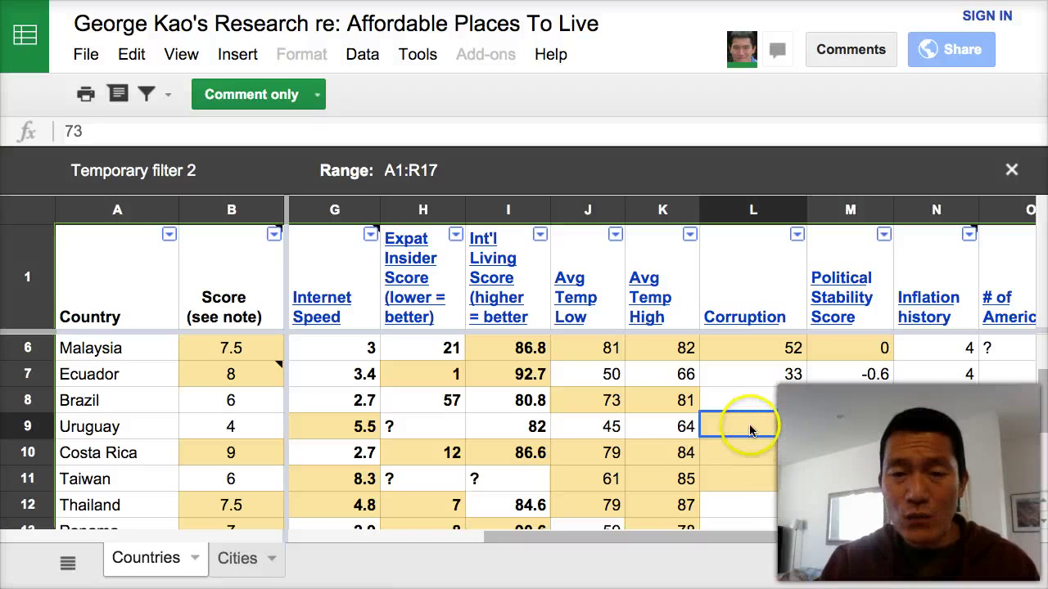
Compare the Corruption scores of Ecuador, Malaysia and Uruguay.
{"action": "scroll", "coordinate": [761, 448], "scroll_direction": "up", "scroll_amount": 2}
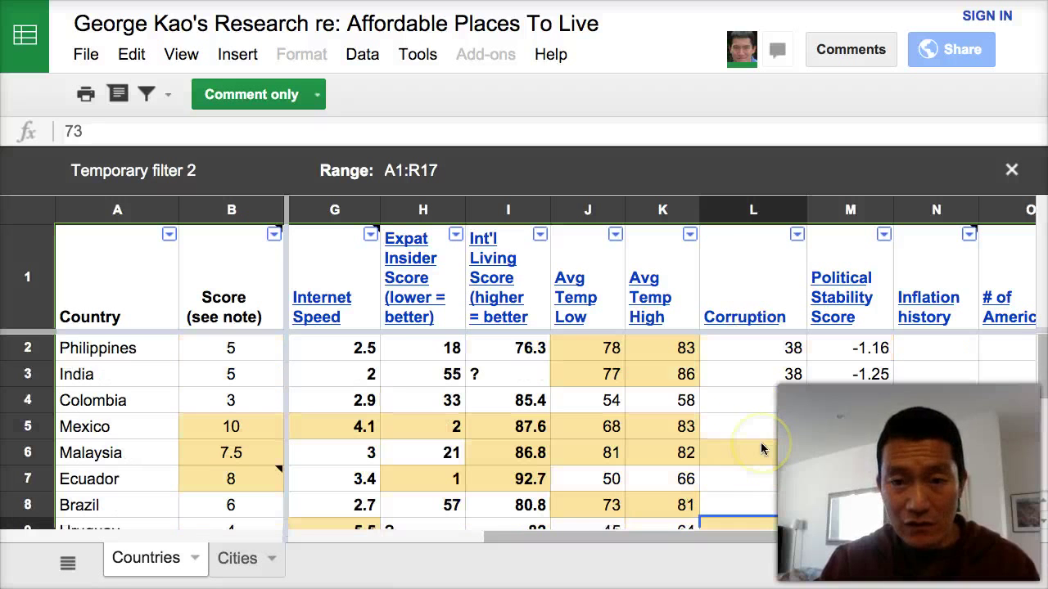
{"action": "scroll", "coordinate": [760, 444], "scroll_direction": "down", "scroll_amount": 1}
{"action": "left_click", "coordinate": [740, 453]}
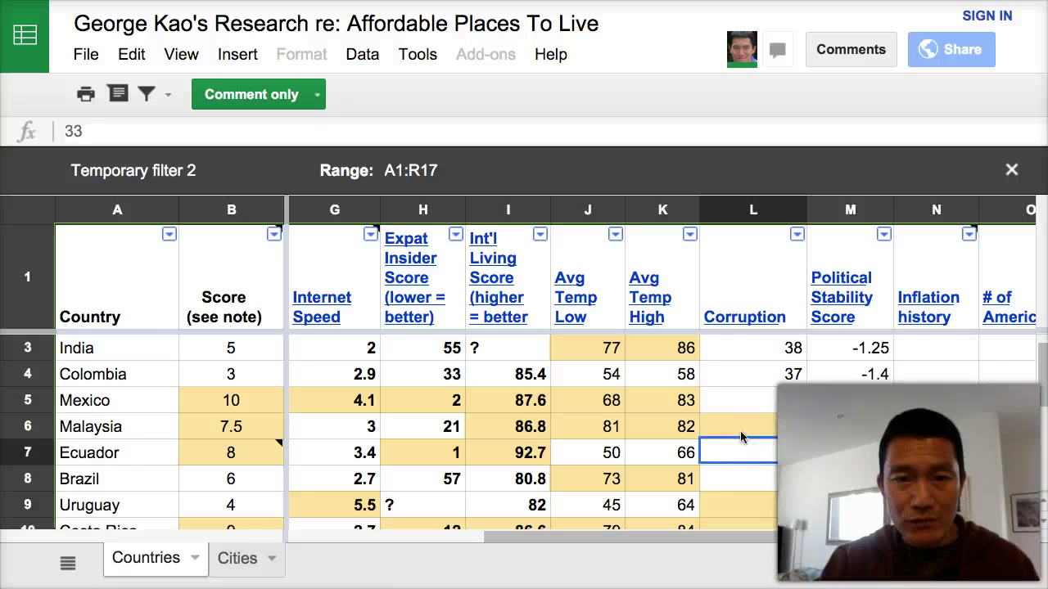
{"action": "left_click", "coordinate": [741, 438]}
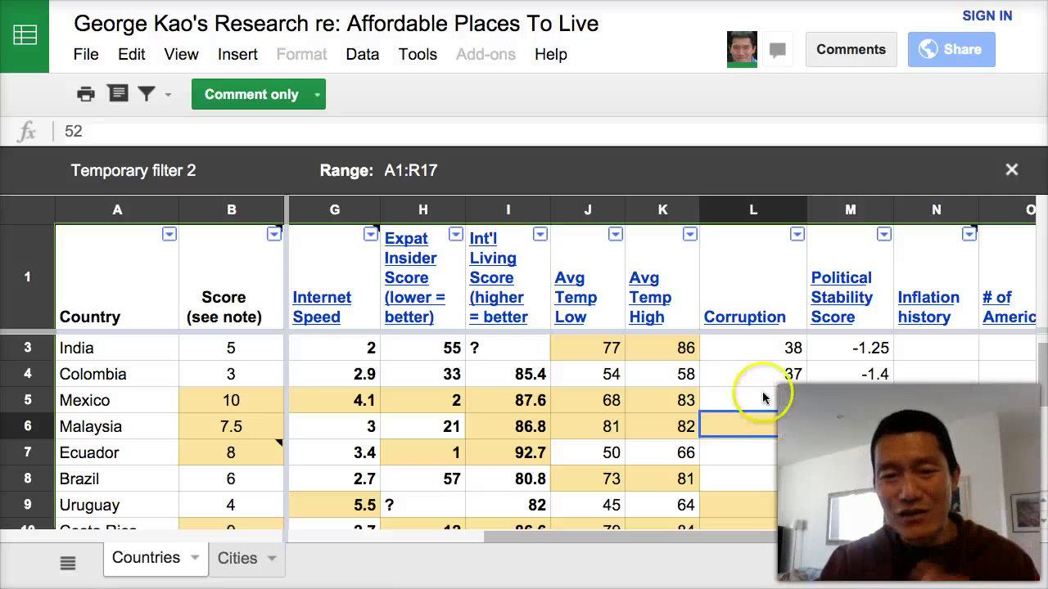
{"action": "scroll", "coordinate": [748, 448], "scroll_direction": "down", "scroll_amount": 1}
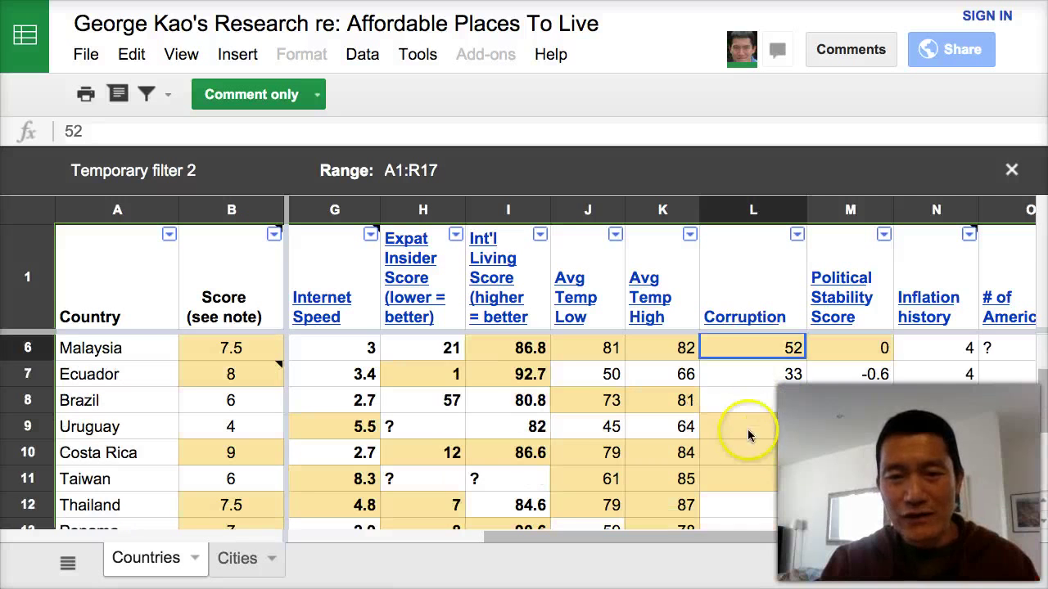
{"action": "left_click", "coordinate": [743, 424]}
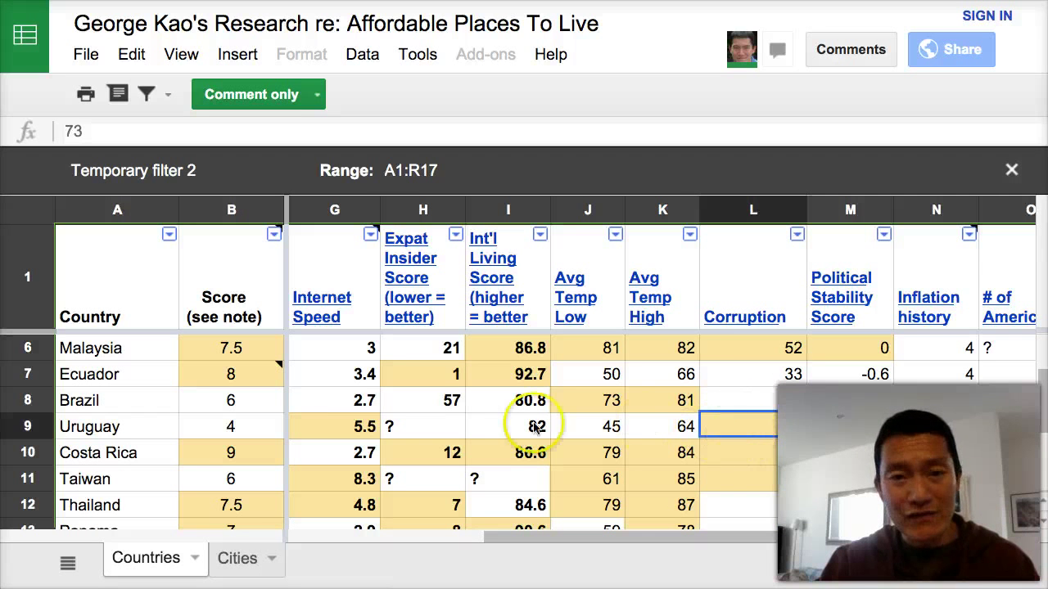
Review the last rows of the country list and point out the greyed-out Hong Kong, UK and China entries.
{"action": "scroll", "coordinate": [788, 446], "scroll_direction": "down", "scroll_amount": 1}
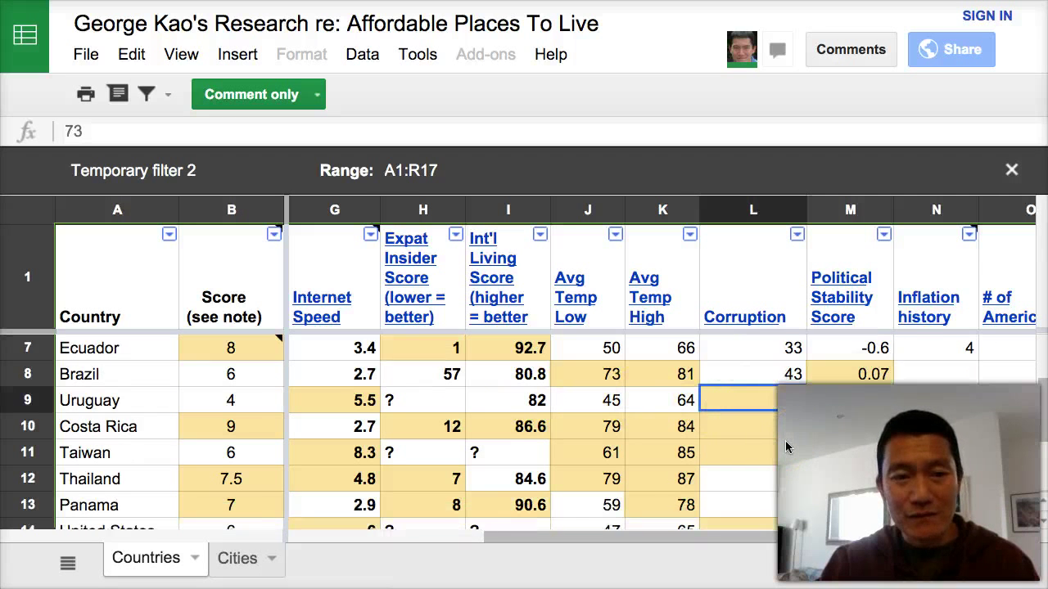
{"action": "scroll", "coordinate": [785, 445], "scroll_direction": "down", "scroll_amount": 1}
{"action": "scroll", "coordinate": [785, 446], "scroll_direction": "down", "scroll_amount": 1}
{"action": "scroll", "coordinate": [756, 440], "scroll_direction": "down", "scroll_amount": 1}
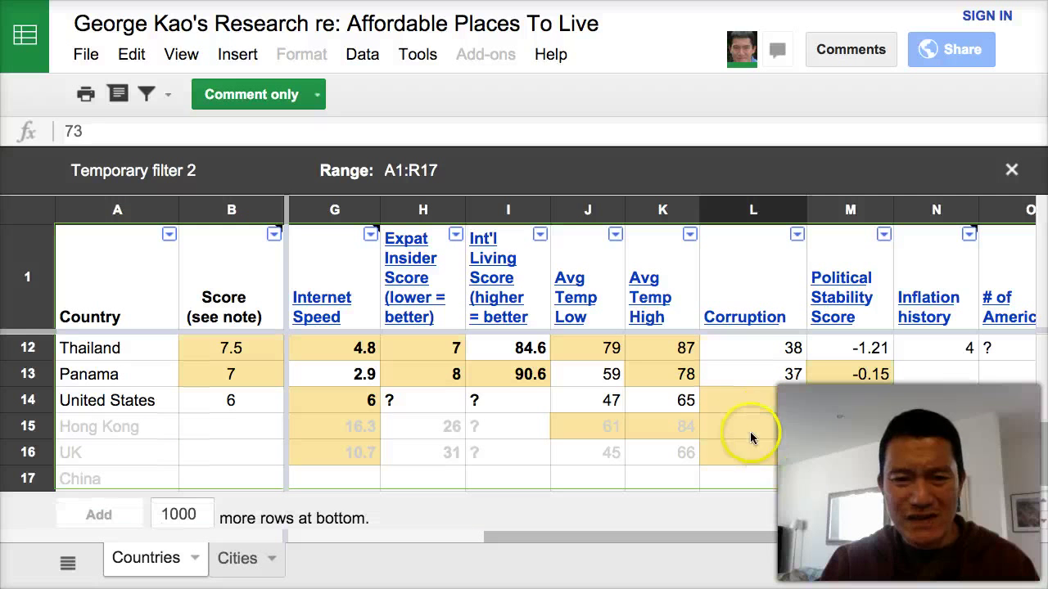
{"action": "left_click", "coordinate": [124, 426]}
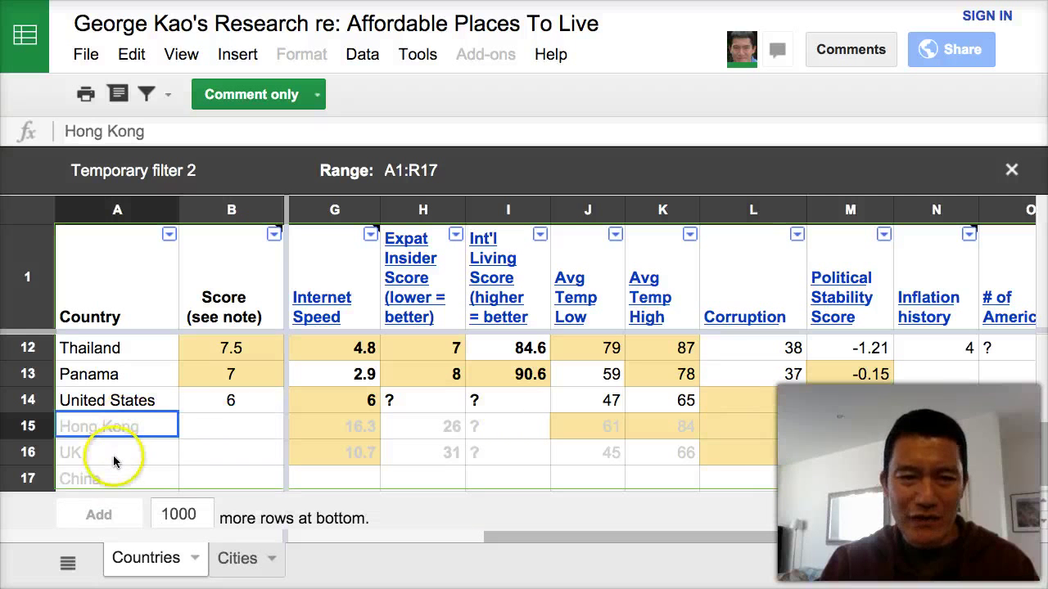
{"action": "key", "text": "Down"}
{"action": "key", "text": "Down"}
{"action": "key", "text": "Up"}
{"action": "key", "text": "Up"}
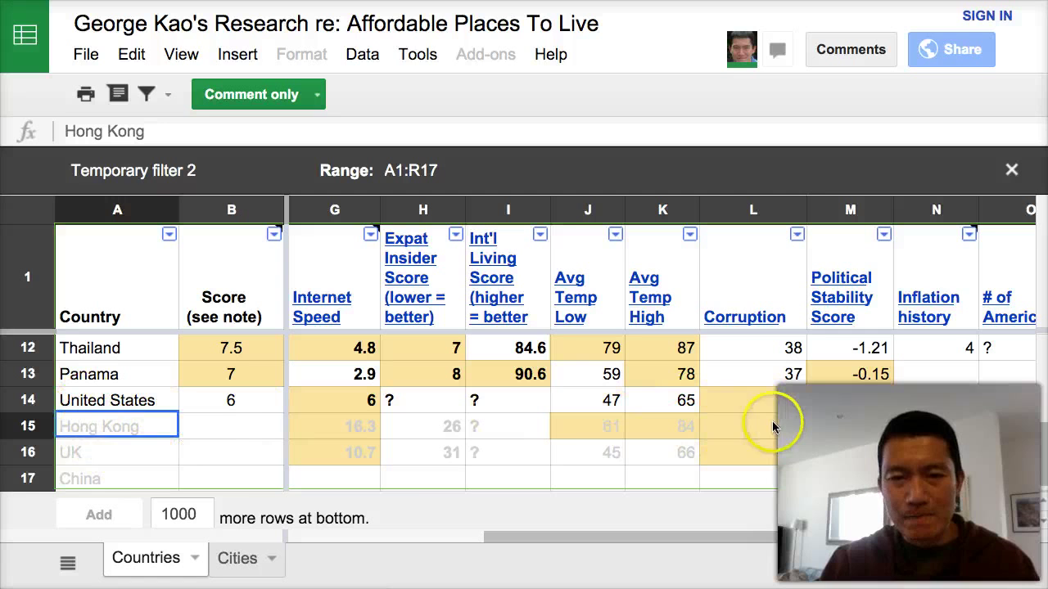
{"action": "left_click", "coordinate": [139, 480]}
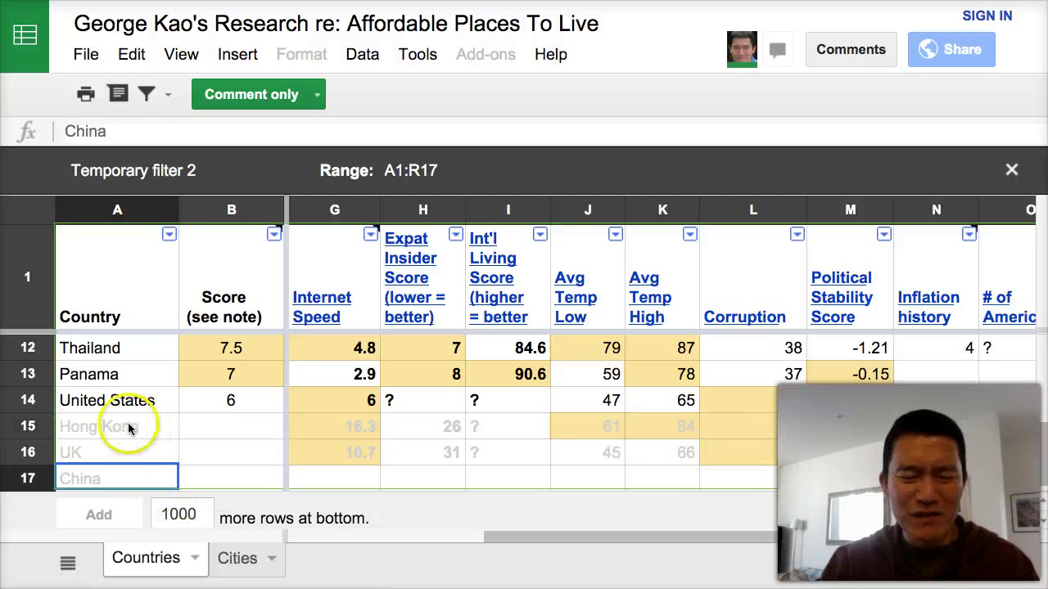
Check the United States' Corruption score and compare it with Uruguay's.
{"action": "left_click", "coordinate": [773, 389]}
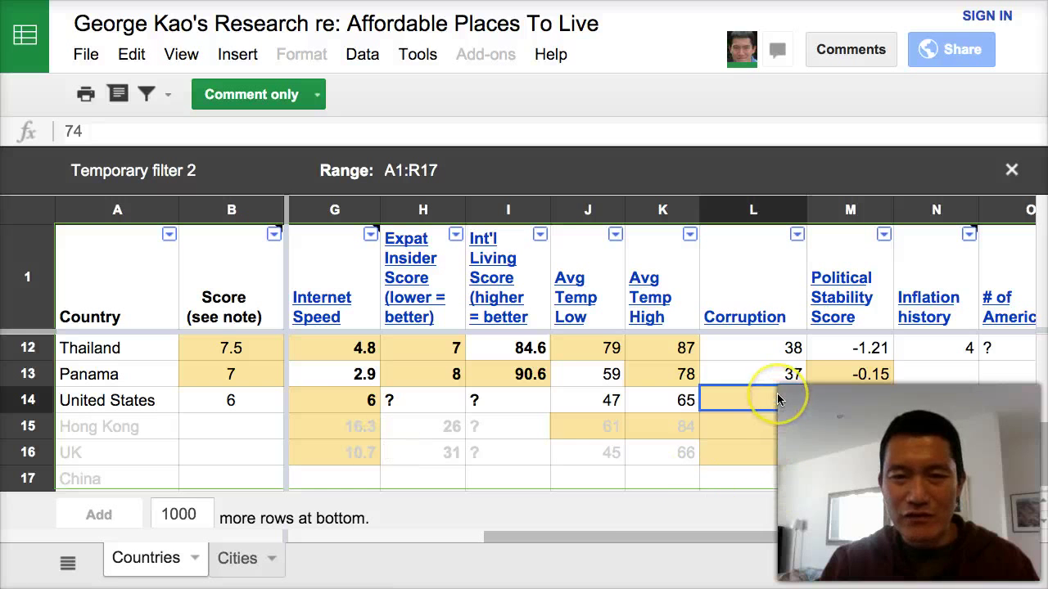
{"action": "scroll", "coordinate": [778, 399], "scroll_direction": "up", "scroll_amount": 1}
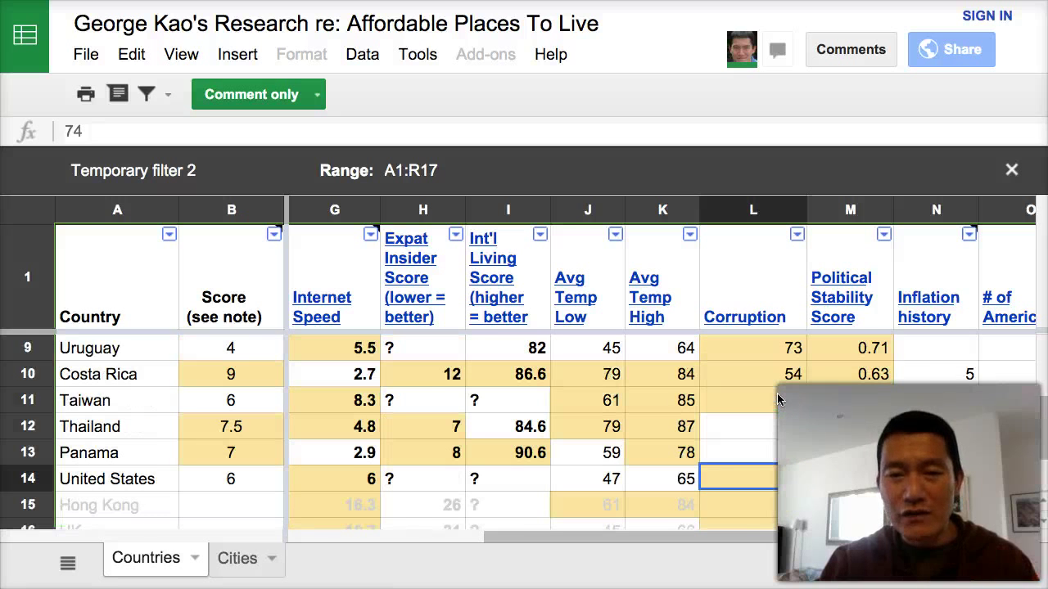
{"action": "scroll", "coordinate": [777, 399], "scroll_direction": "up", "scroll_amount": 2}
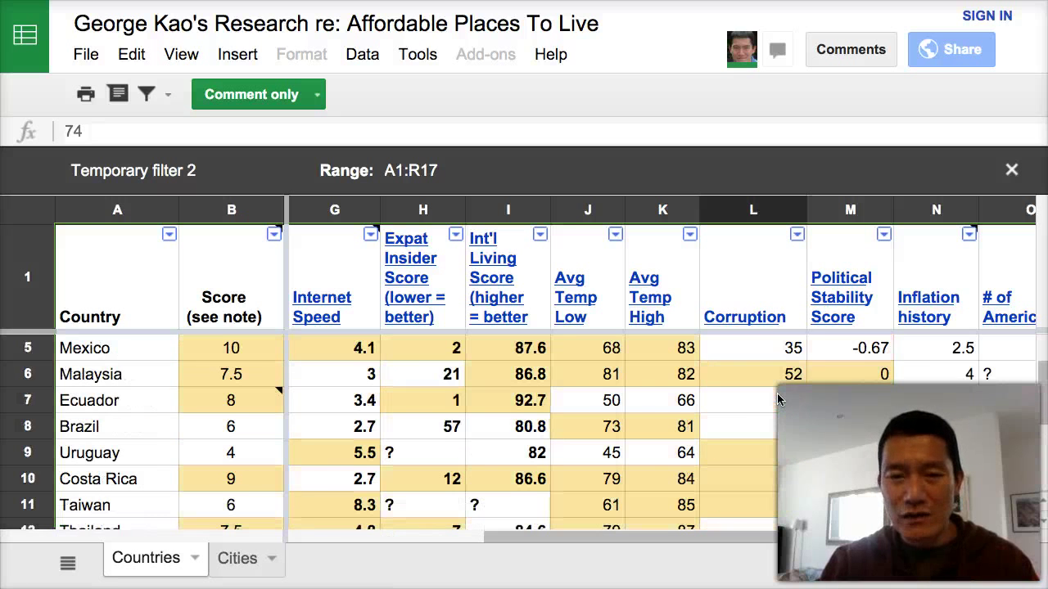
{"action": "left_click", "coordinate": [767, 454]}
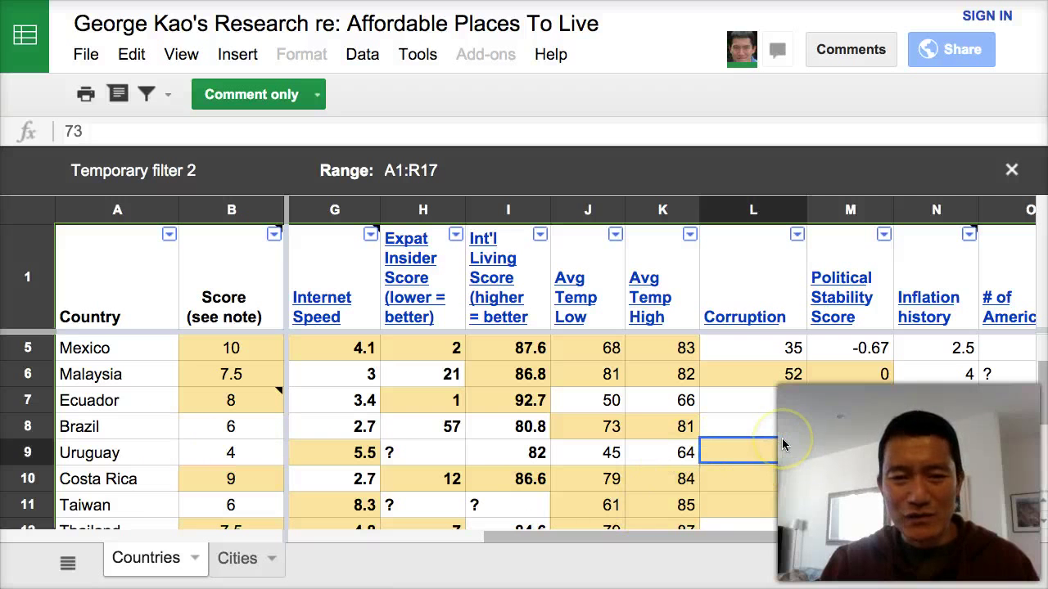
{"action": "scroll", "coordinate": [782, 443], "scroll_direction": "down", "scroll_amount": 1}
{"action": "scroll", "coordinate": [782, 444], "scroll_direction": "up", "scroll_amount": 2}
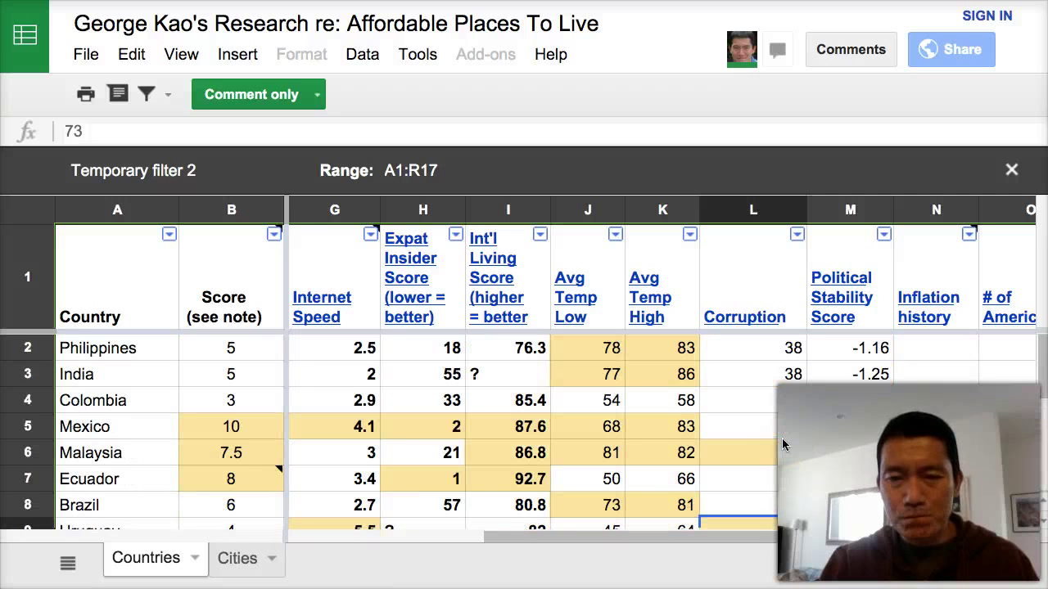
Examine the Avg Temp High values across all countries, starting with the Philippines and Colombia.
{"action": "left_click", "coordinate": [637, 356]}
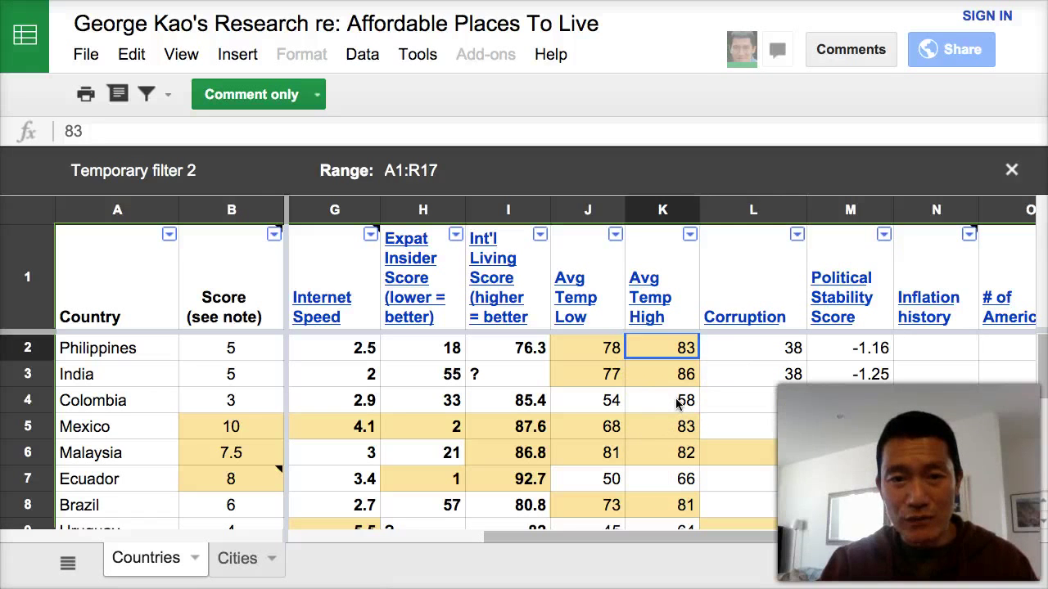
{"action": "scroll", "coordinate": [678, 402], "scroll_direction": "down", "scroll_amount": 3}
{"action": "scroll", "coordinate": [678, 402], "scroll_direction": "up", "scroll_amount": 3}
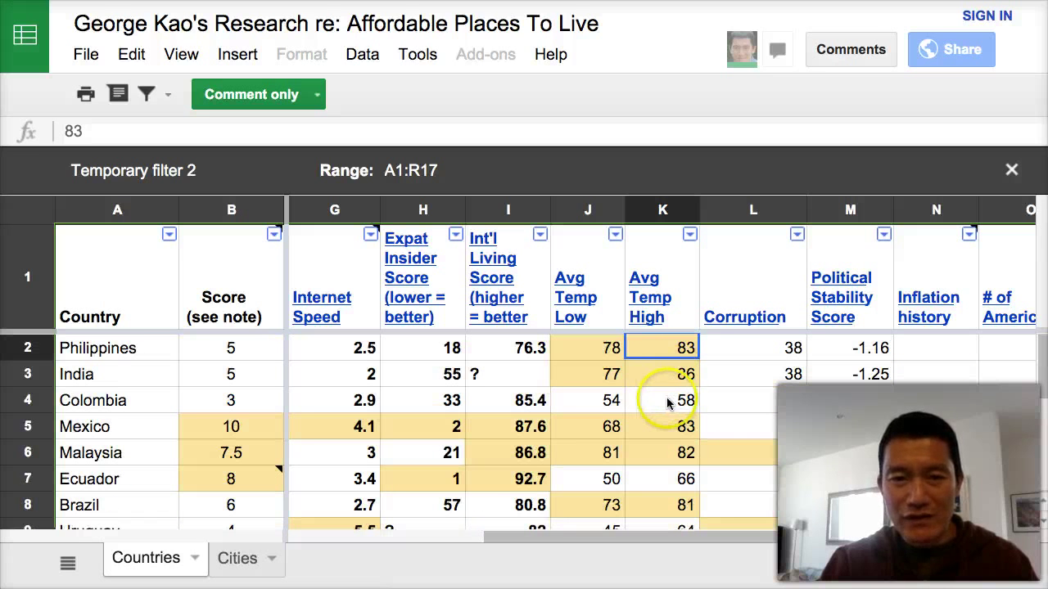
{"action": "left_click", "coordinate": [667, 402]}
{"action": "left_click", "coordinate": [673, 352]}
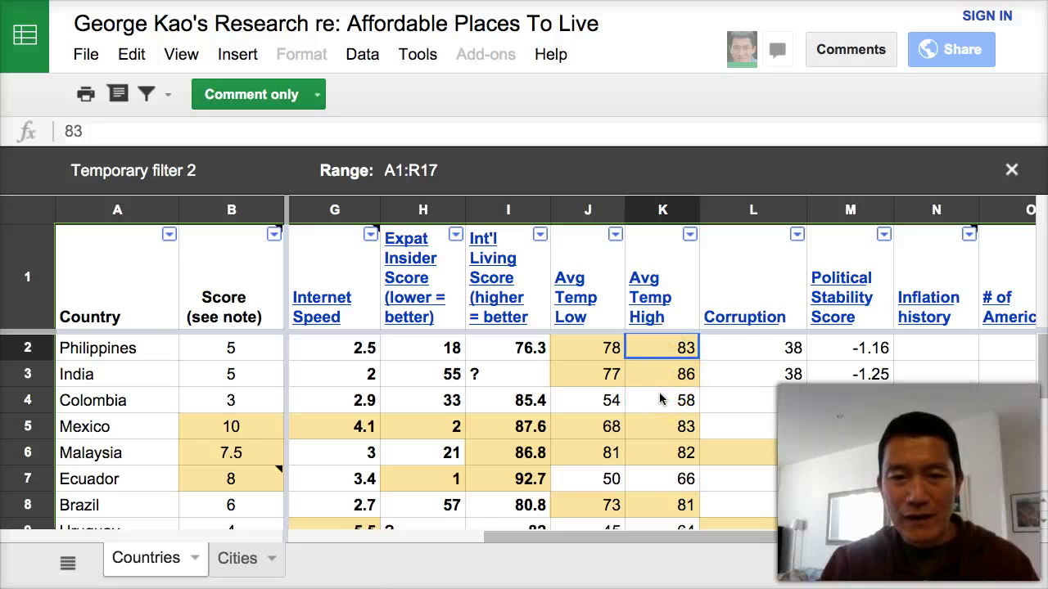
{"action": "scroll", "coordinate": [661, 398], "scroll_direction": "down", "scroll_amount": 2}
{"action": "scroll", "coordinate": [661, 399], "scroll_direction": "up", "scroll_amount": 2}
{"action": "scroll", "coordinate": [661, 398], "scroll_direction": "down", "scroll_amount": 3}
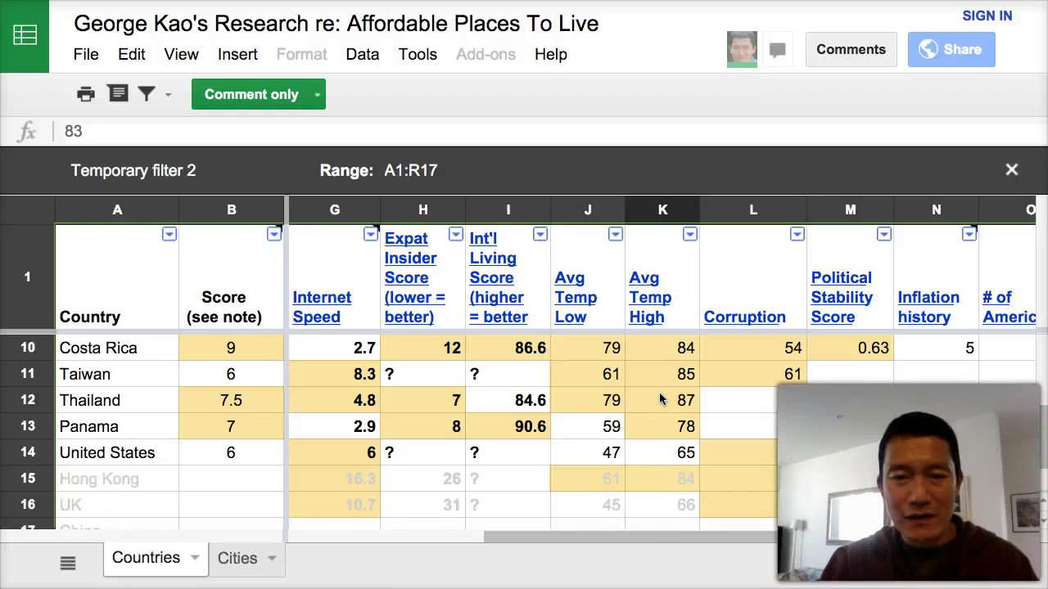
{"action": "scroll", "coordinate": [661, 399], "scroll_direction": "up", "scroll_amount": 3}
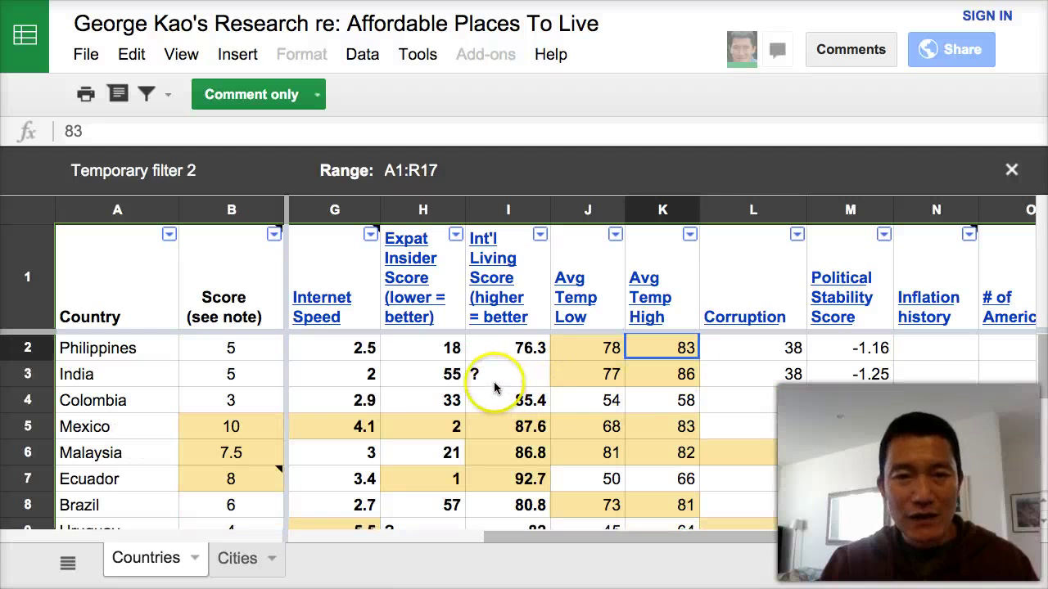
Check the Philippines' Avg Temp Low value and select the country's name in its row.
{"action": "left_click", "coordinate": [589, 353]}
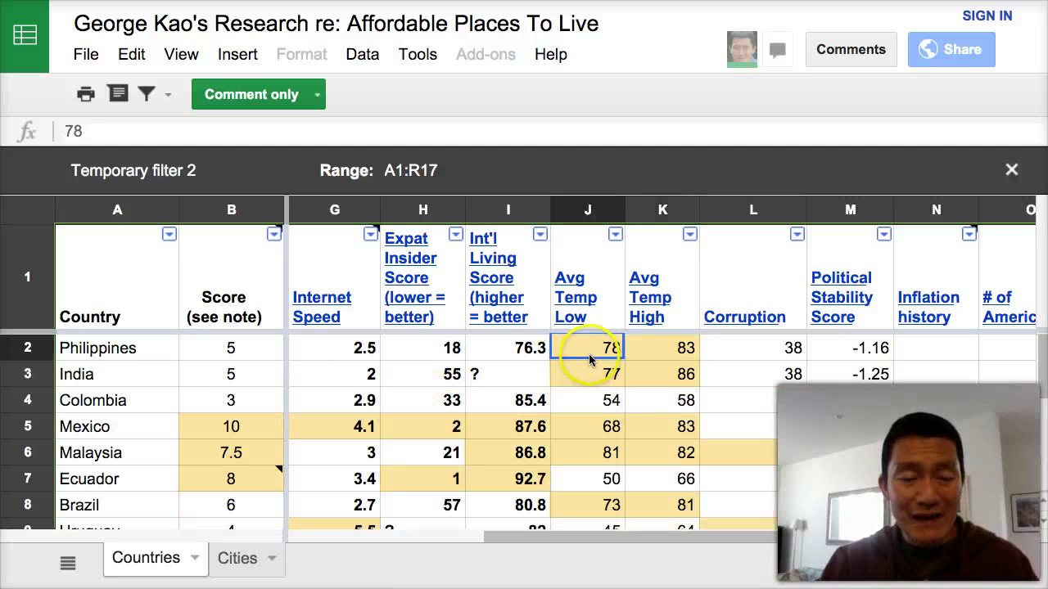
{"action": "left_click", "coordinate": [188, 352]}
{"action": "left_click", "coordinate": [140, 354]}
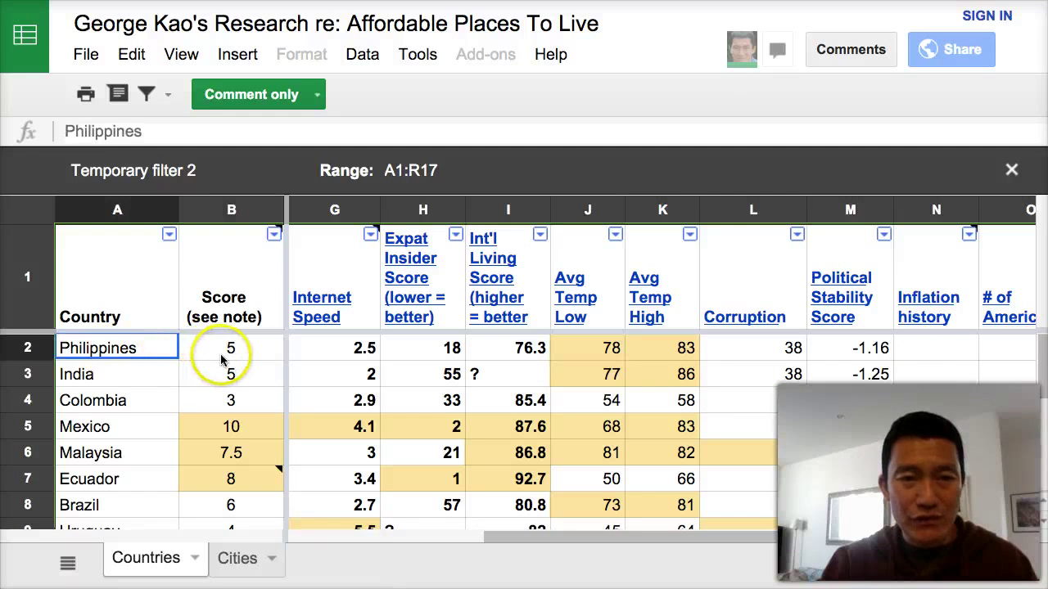
Read the scoring note on the Score column header and inspect the formula behind Mexico's score.
{"action": "mouse_move", "coordinate": [240, 295]}
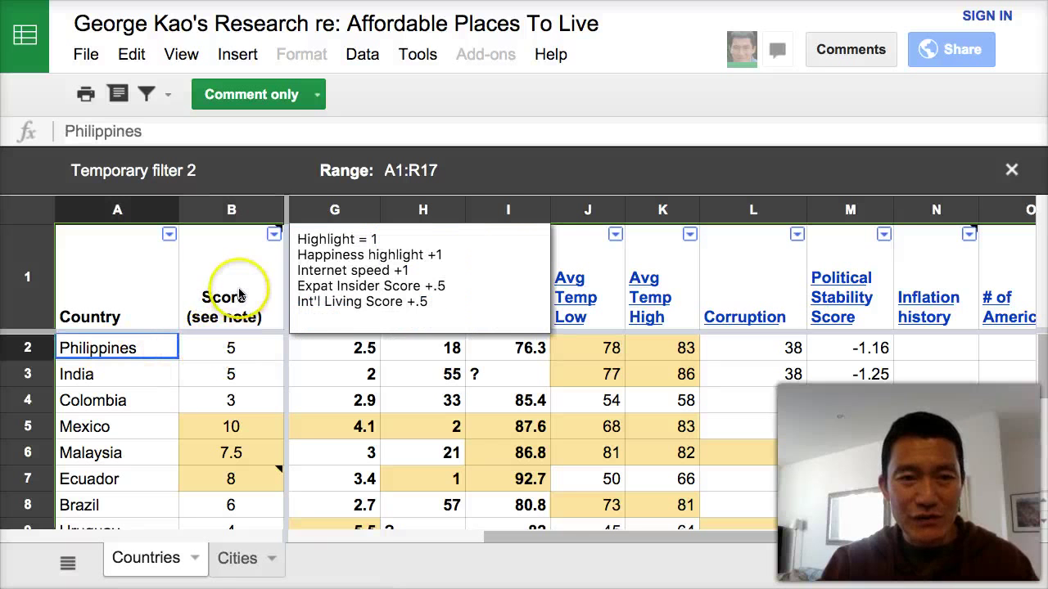
{"action": "left_click", "coordinate": [233, 373]}
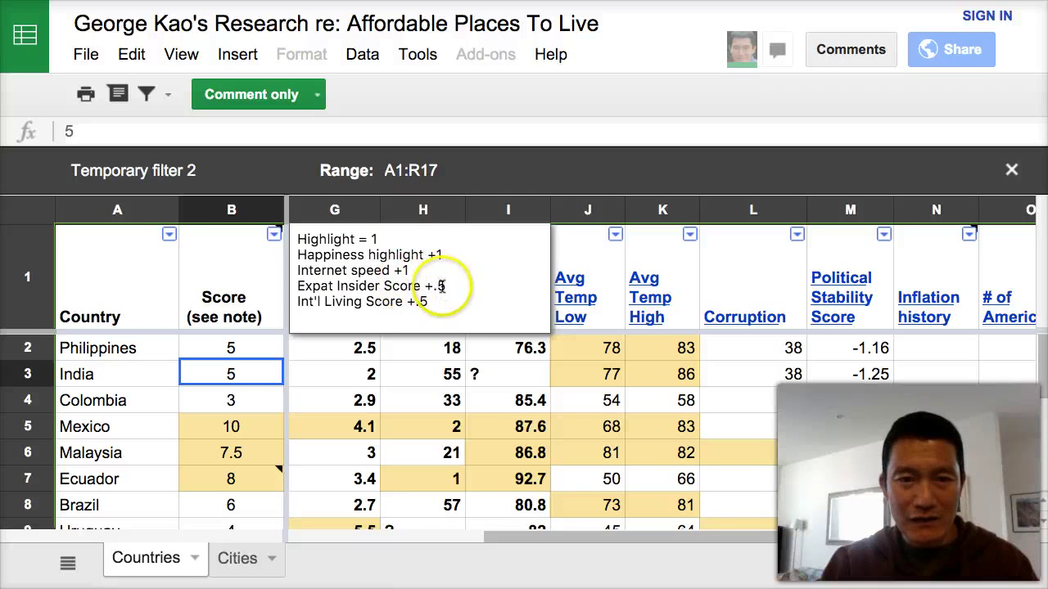
{"action": "left_click", "coordinate": [300, 395]}
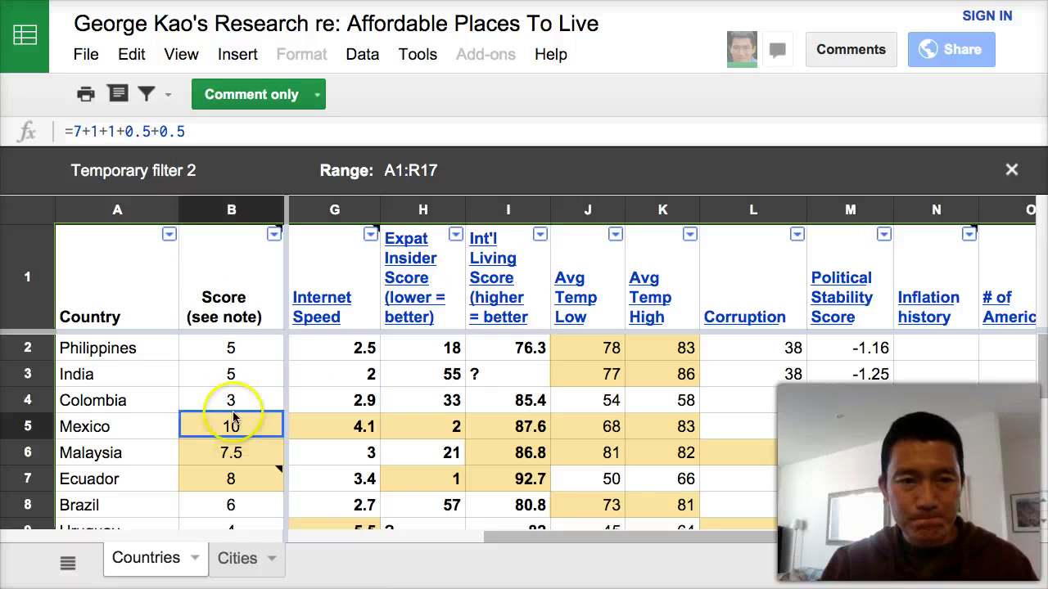
{"action": "mouse_move", "coordinate": [189, 317]}
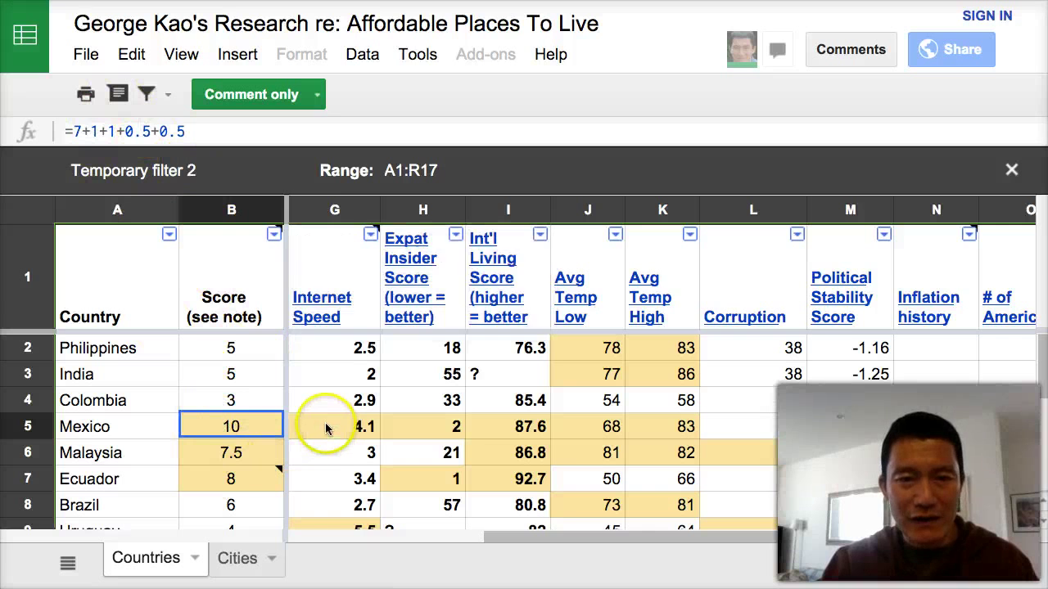
Go through Mexico's criteria values from the rent column across to Political Stability Score.
{"action": "key", "text": "Right"}
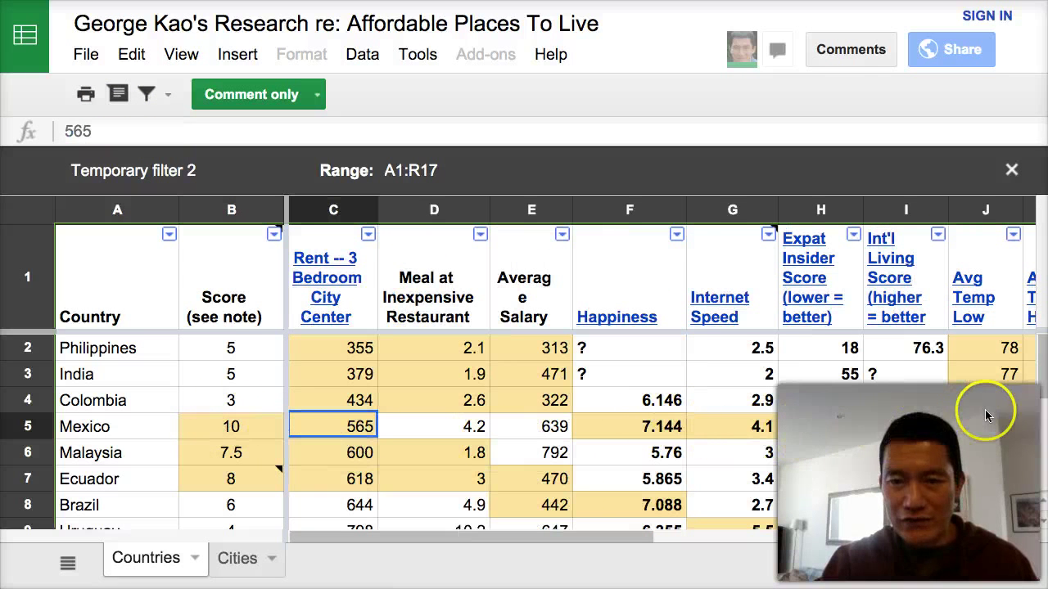
{"action": "left_click", "coordinate": [981, 430]}
{"action": "key", "text": "Right"}
{"action": "key", "text": "Right"}
{"action": "key", "text": "Right"}
{"action": "key", "text": "Right"}
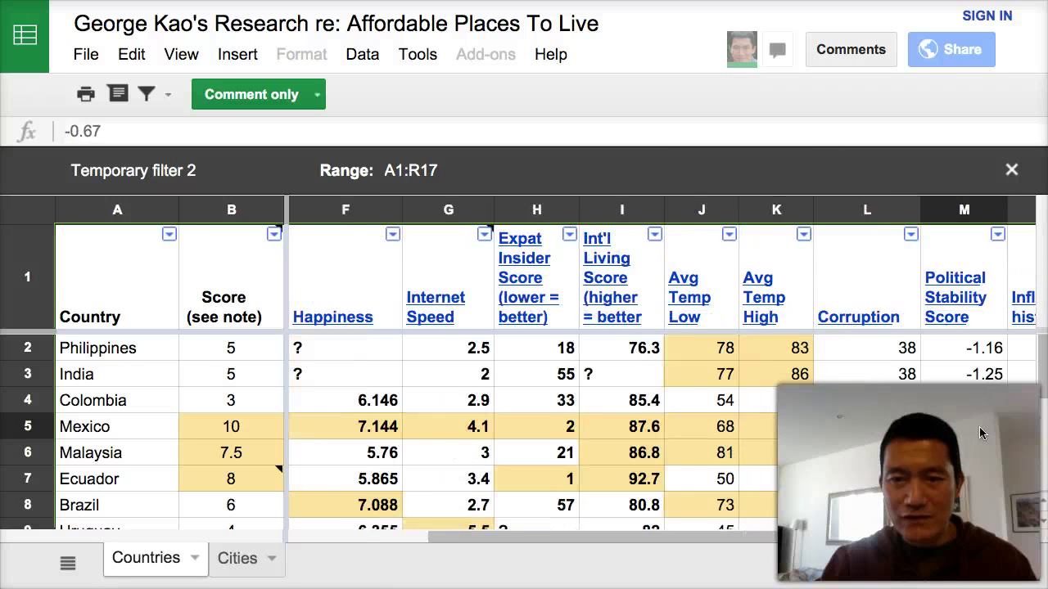
Compare Mexico's score formula with its Rent and Happiness values and check the Happiness column's source link.
{"action": "left_click", "coordinate": [233, 426]}
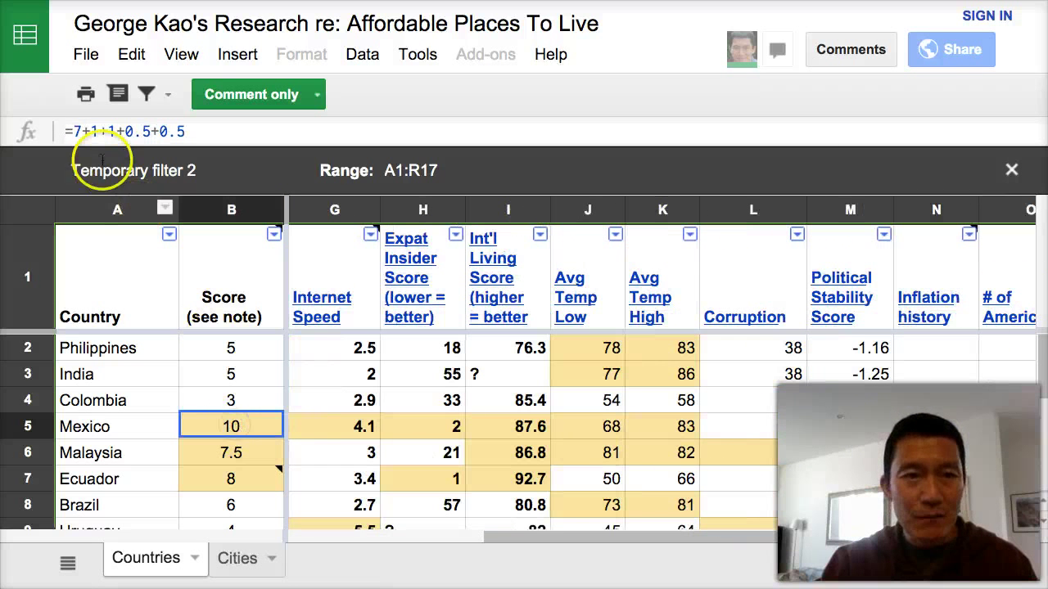
{"action": "key", "text": "Right"}
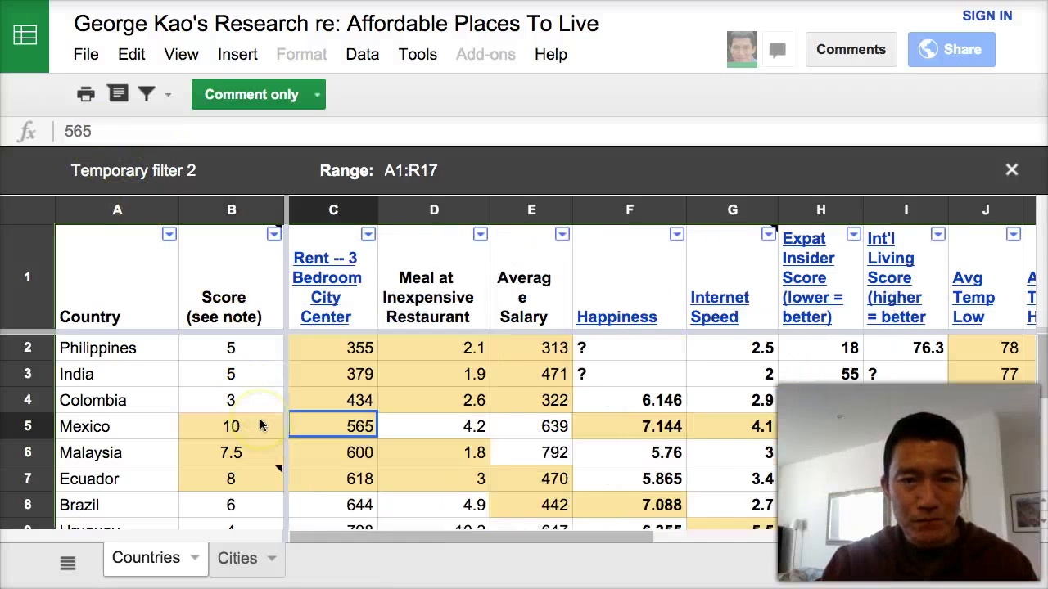
{"action": "key", "text": "Right"}
{"action": "left_click", "coordinate": [638, 425]}
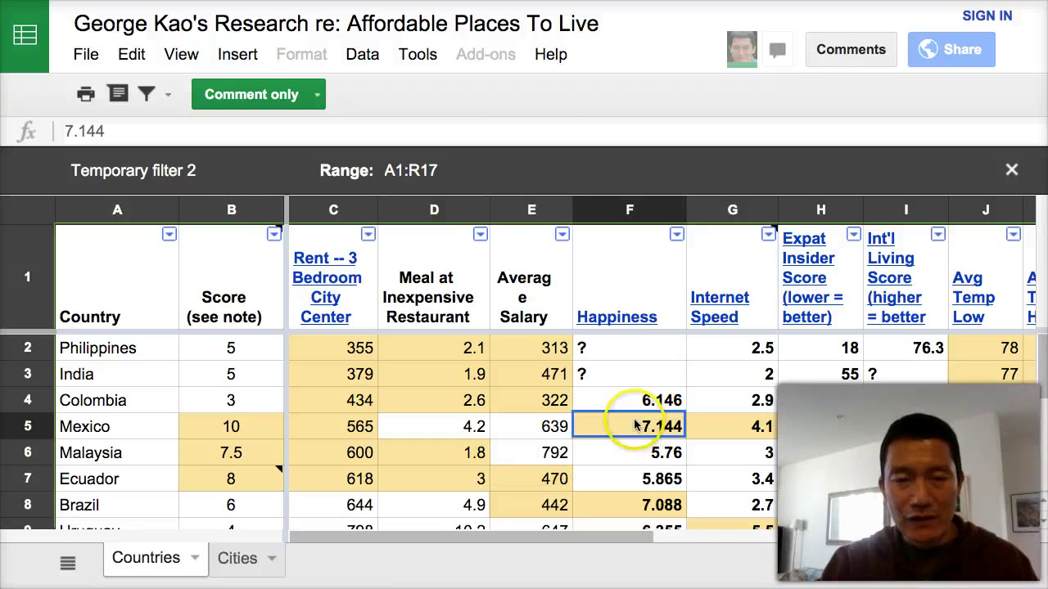
{"action": "mouse_move", "coordinate": [629, 312]}
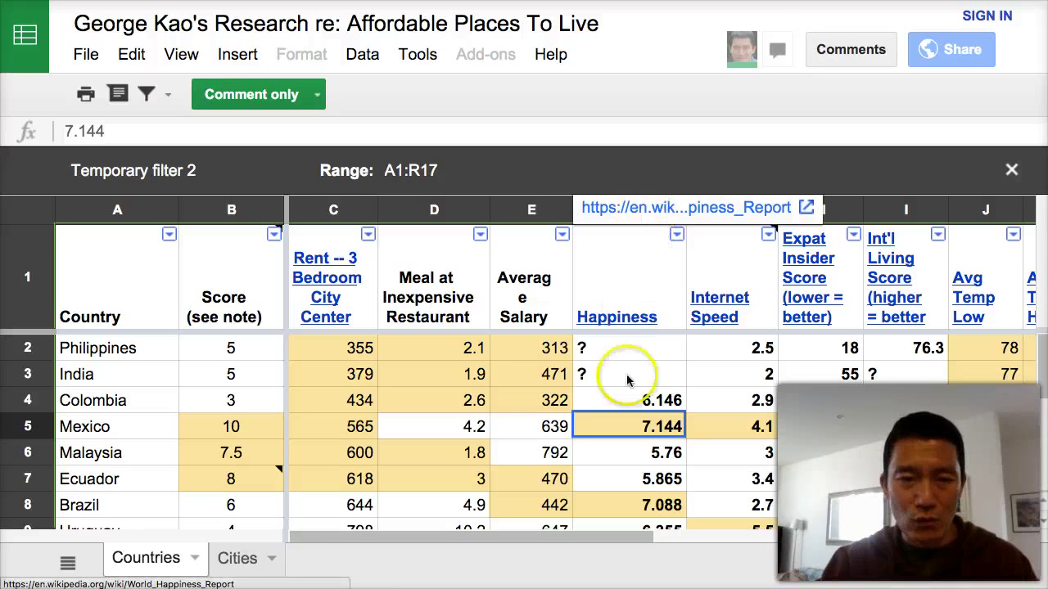
Compare Mexico's score formula with its Internet Speed value.
{"action": "left_click", "coordinate": [252, 422]}
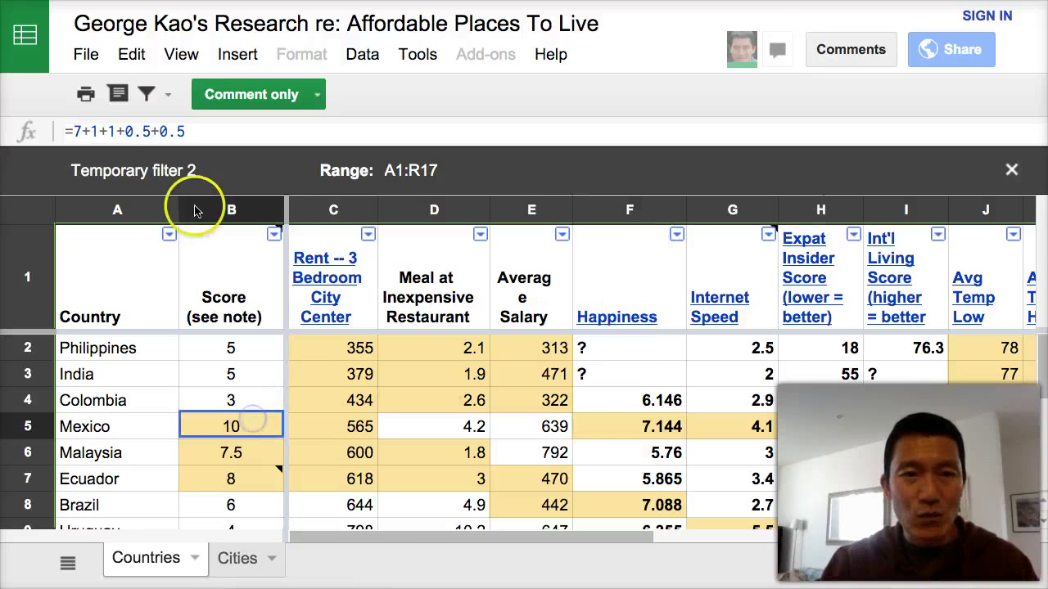
{"action": "left_click", "coordinate": [736, 440]}
{"action": "scroll", "coordinate": [728, 406], "scroll_direction": "down", "scroll_amount": 5}
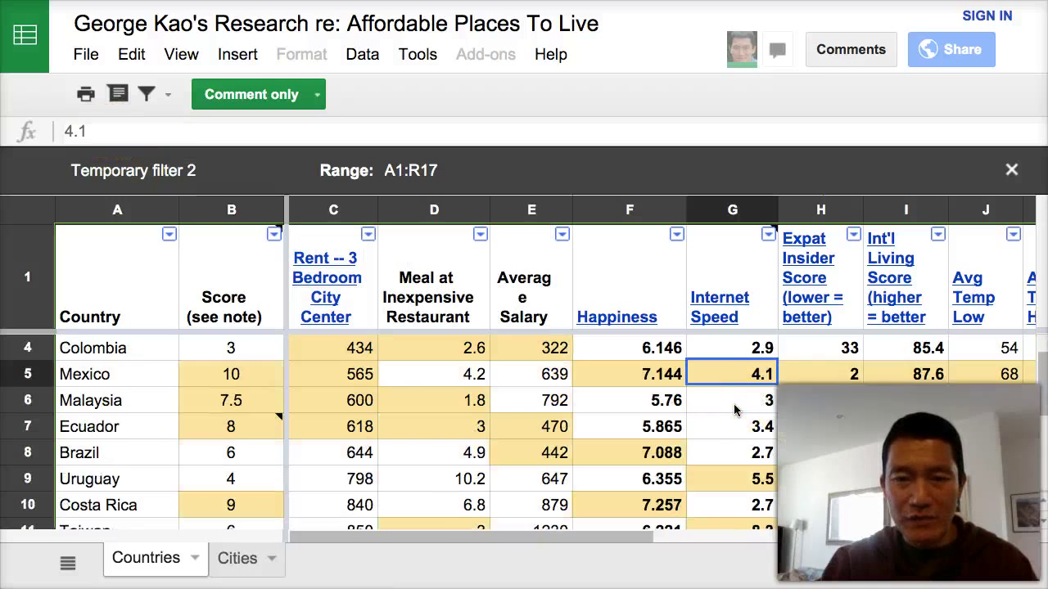
{"action": "scroll", "coordinate": [733, 409], "scroll_direction": "up", "scroll_amount": 5}
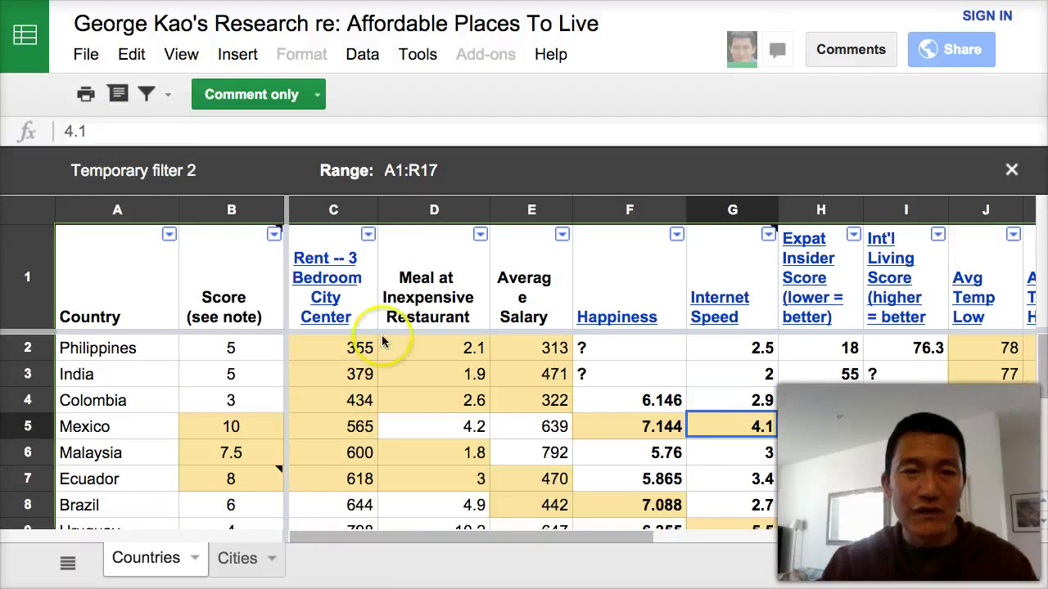
Sort the Countries sheet by the Score column in descending order and select the score in row 2.
{"action": "left_click", "coordinate": [206, 434]}
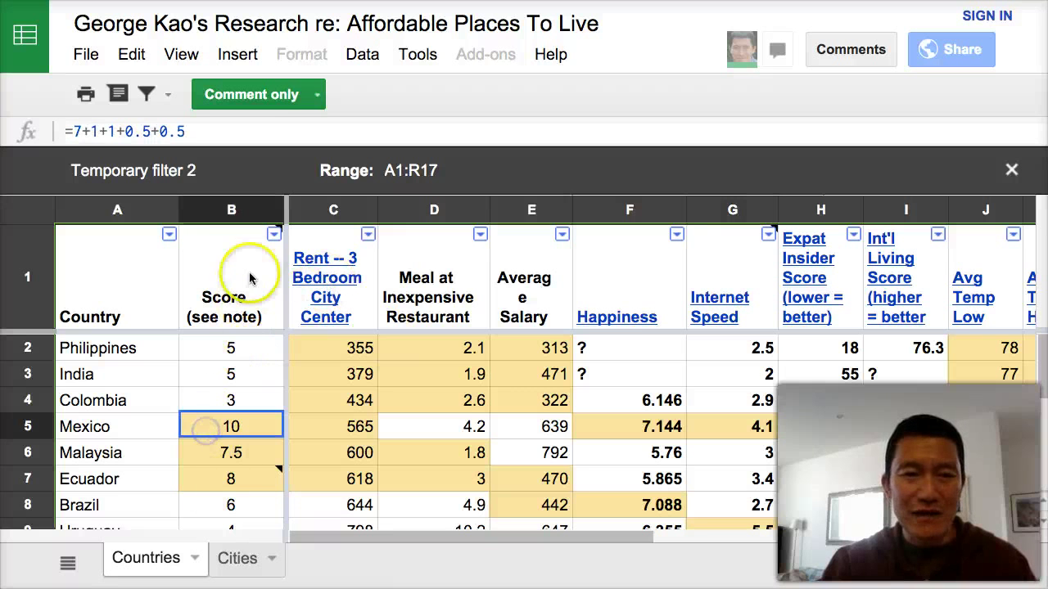
{"action": "left_click", "coordinate": [221, 207]}
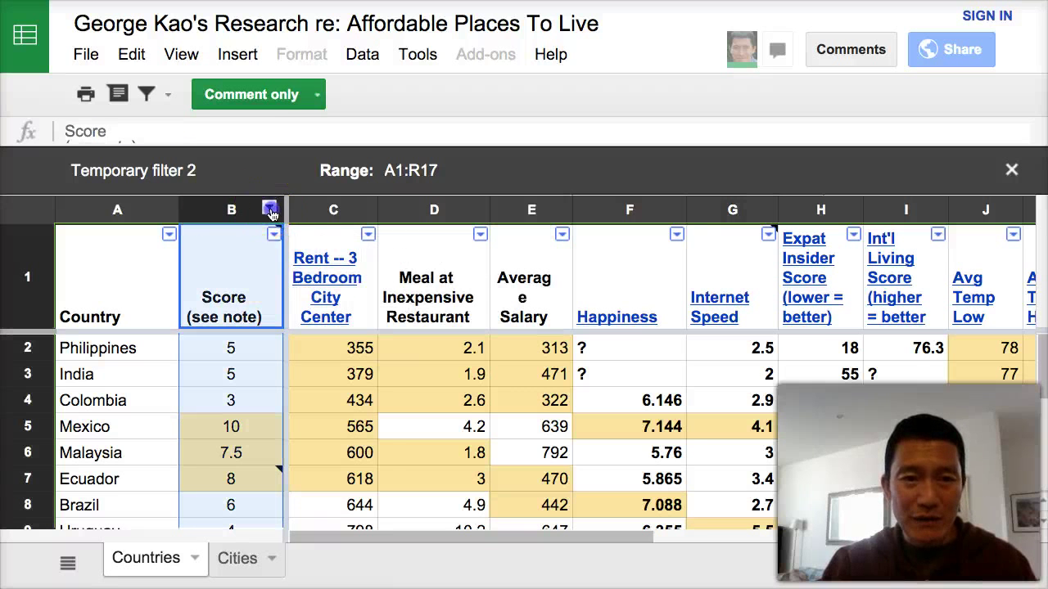
{"action": "left_click", "coordinate": [271, 211]}
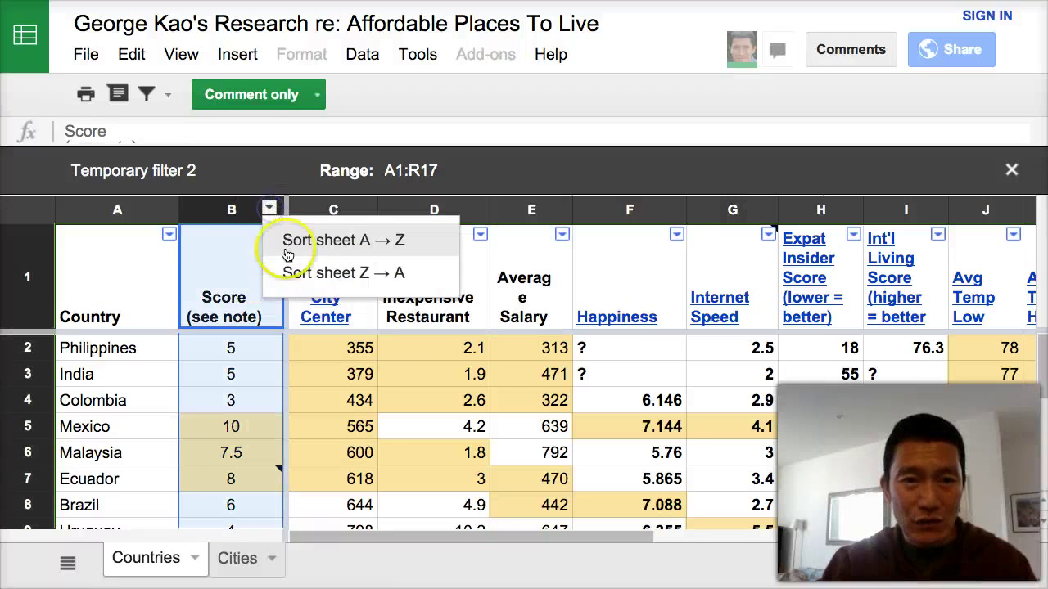
{"action": "left_click", "coordinate": [332, 278]}
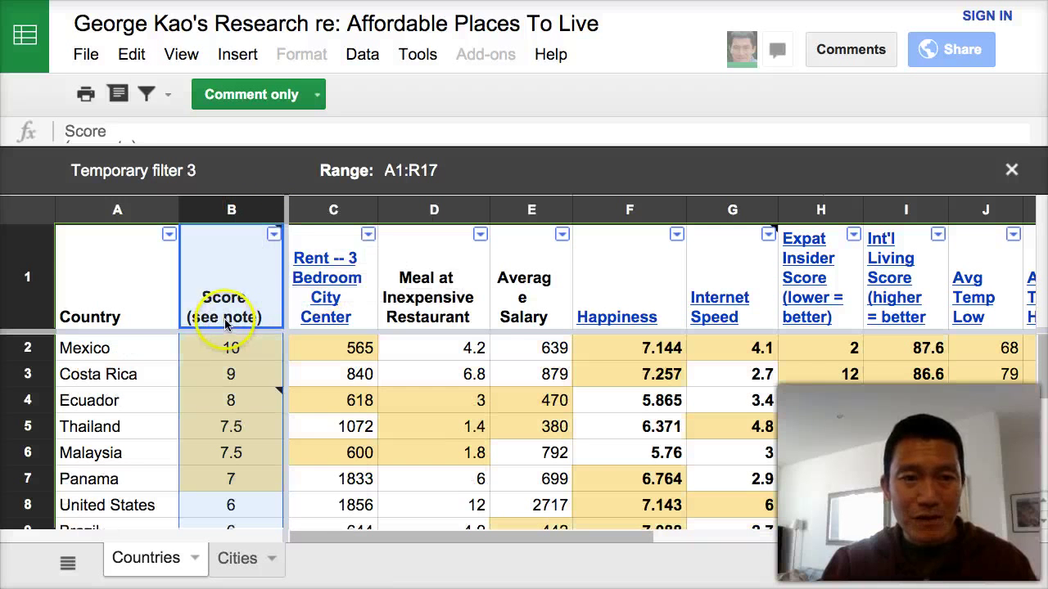
{"action": "key", "text": "Down"}
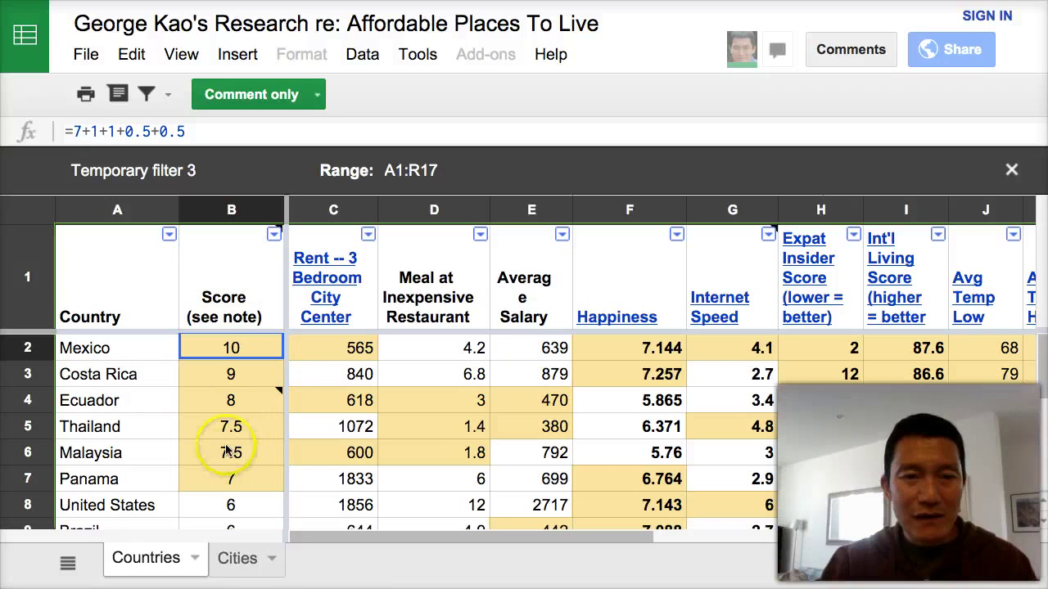
Open the Cities sheet and look over the listed Costa Rica cities.
{"action": "left_click", "coordinate": [239, 563]}
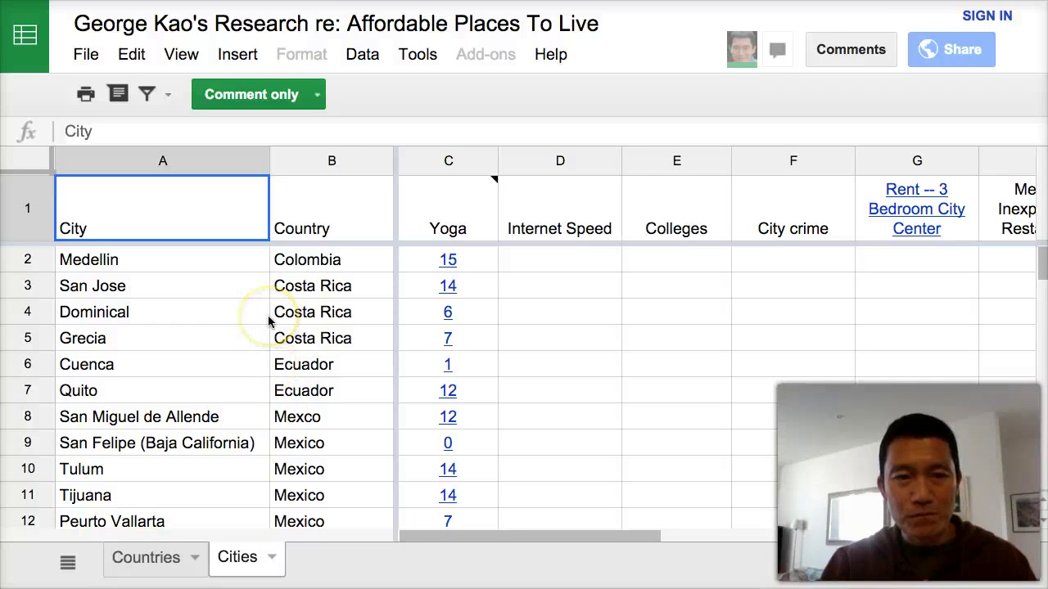
{"action": "left_click", "coordinate": [301, 312]}
{"action": "left_click", "coordinate": [303, 294]}
{"action": "left_click", "coordinate": [303, 303]}
{"action": "key", "text": "Down"}
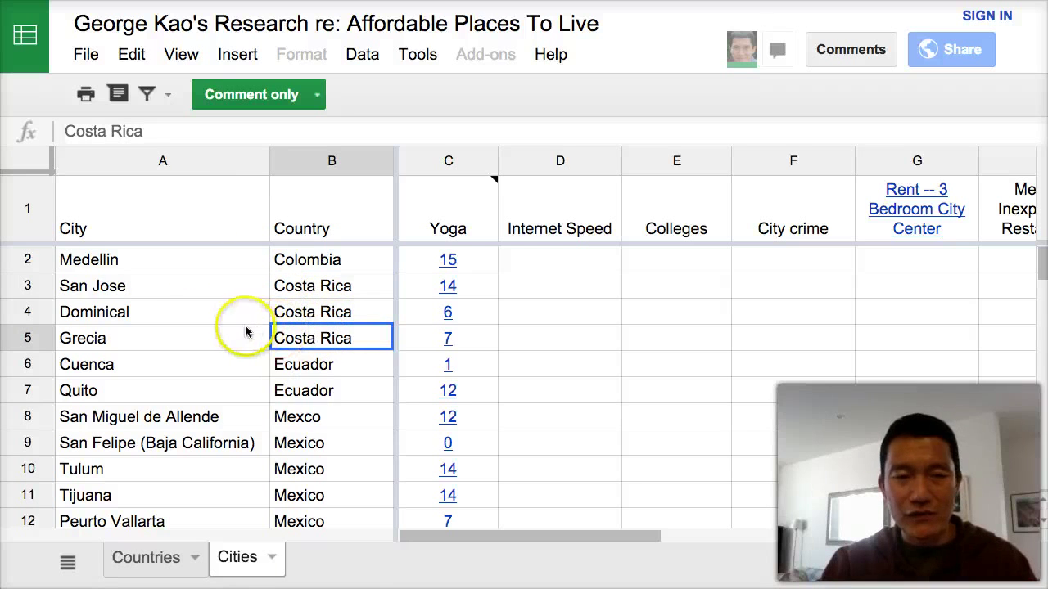
{"action": "scroll", "coordinate": [244, 330], "scroll_direction": "down", "scroll_amount": 1}
{"action": "scroll", "coordinate": [245, 330], "scroll_direction": "up", "scroll_amount": 1}
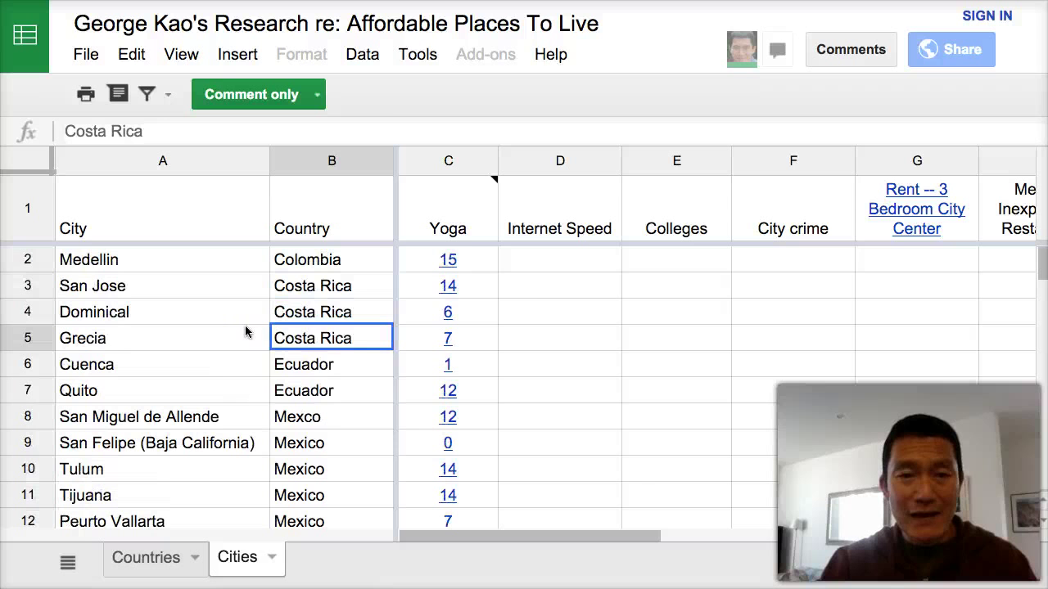
{"action": "left_click", "coordinate": [316, 306]}
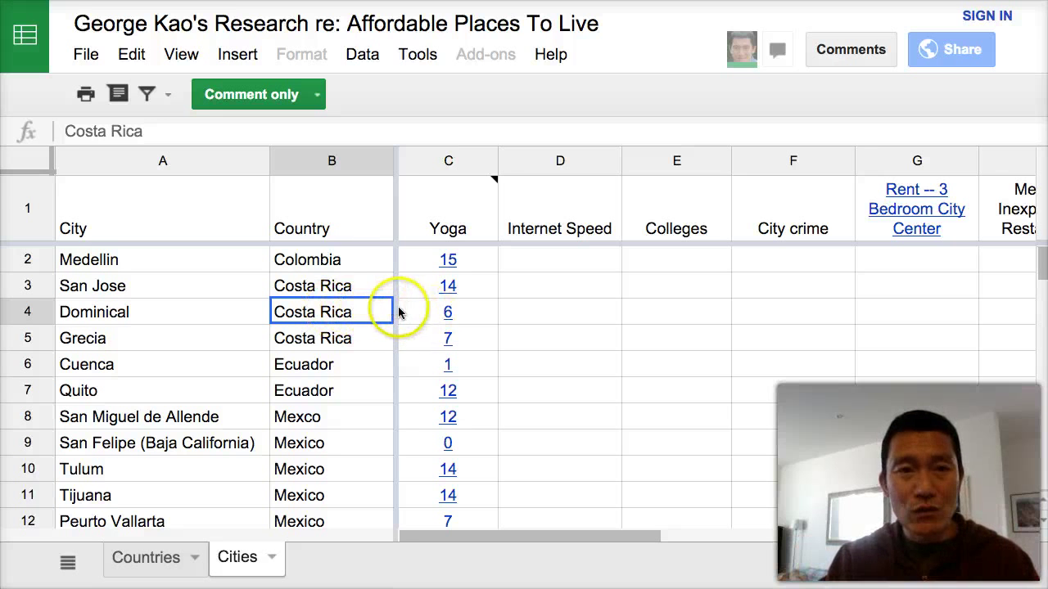
Switch to Google Maps in a separate browser window.
{"action": "key", "text": "super+shift+n"}
{"action": "type", "text": "maps"}
{"action": "key", "text": "Return"}
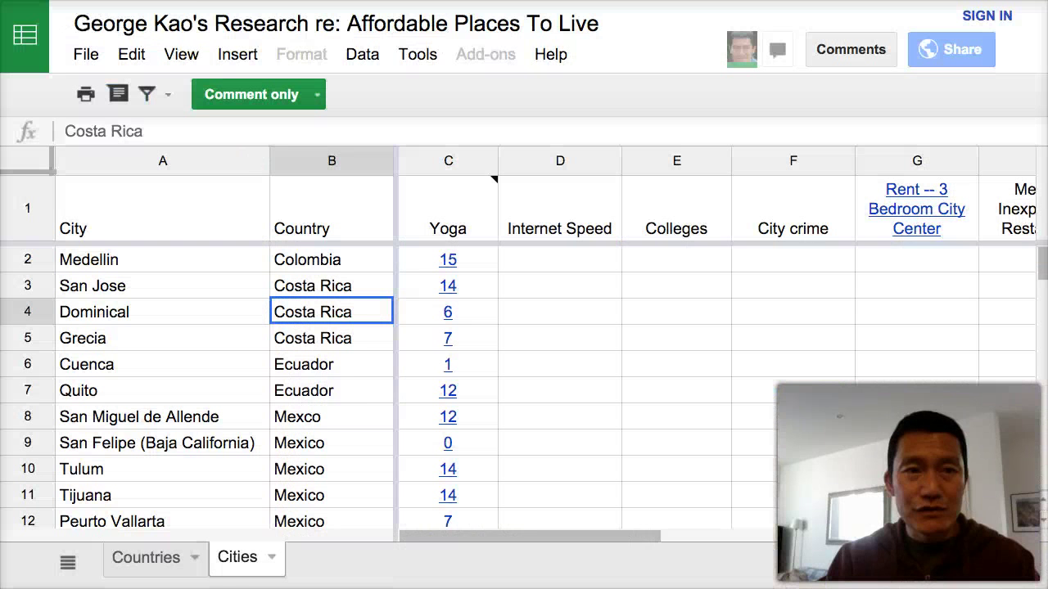
{"action": "key", "text": "ctrl+w"}
{"action": "left_click", "coordinate": [184, 283]}
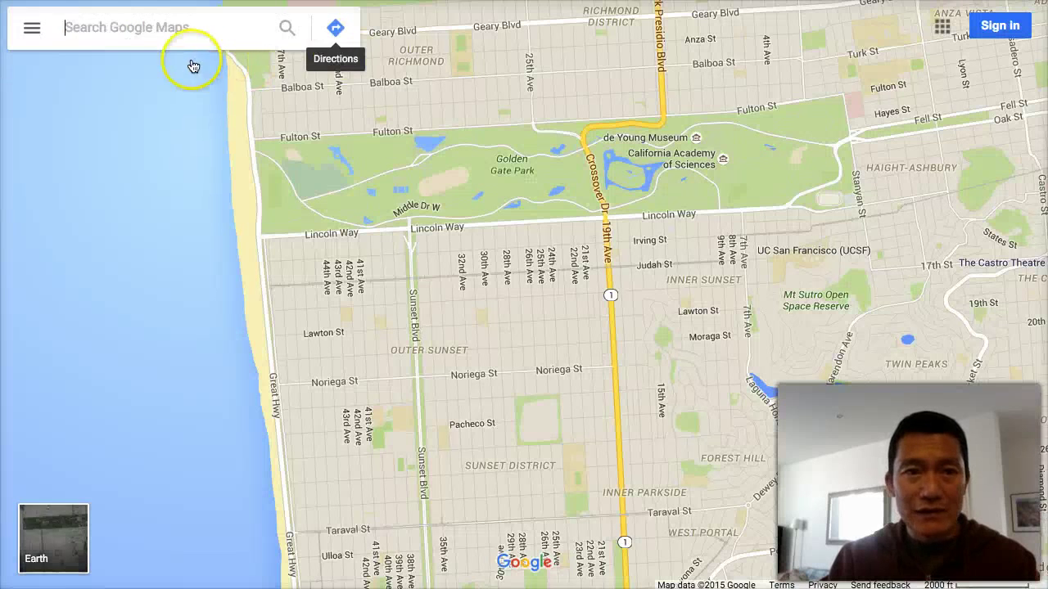
Search the map for San Jose, Costa Rica.
{"action": "left_click", "coordinate": [146, 25]}
{"action": "type", "text": "san jose, costa"}
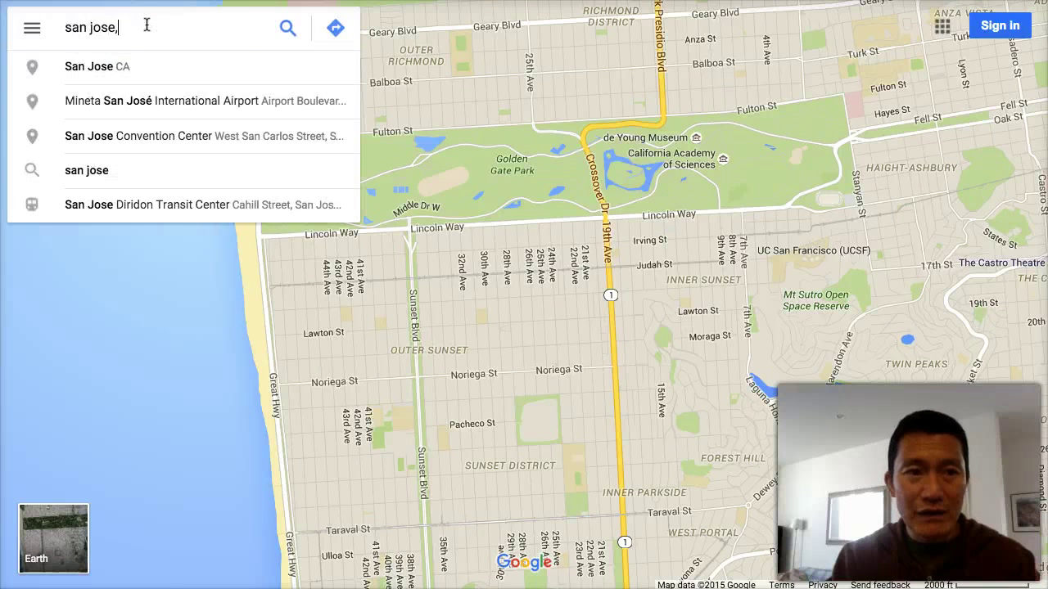
{"action": "type", "text": " rica"}
{"action": "key", "text": "Return"}
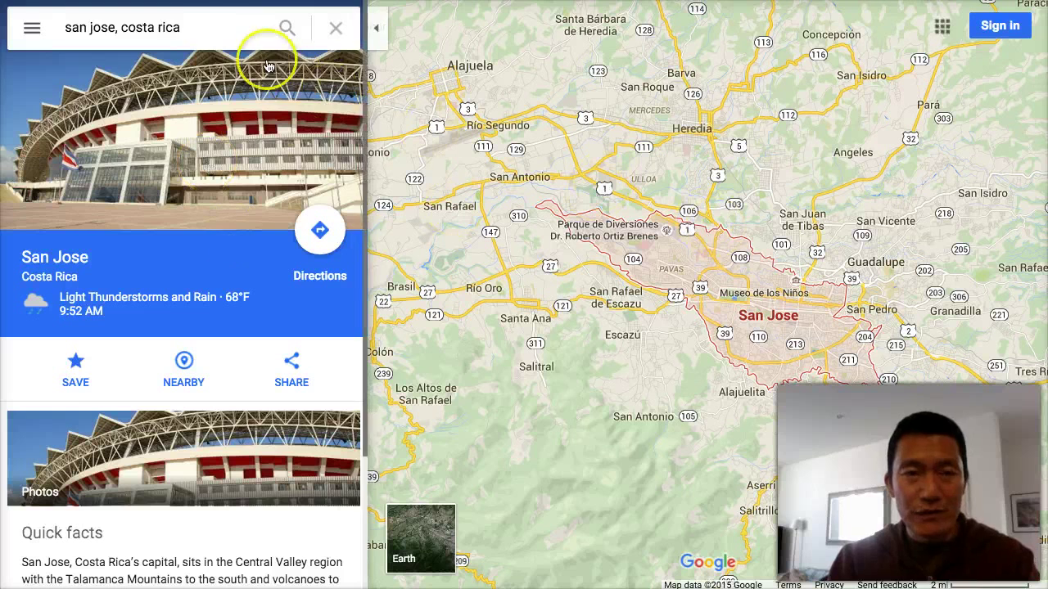
{"action": "left_click", "coordinate": [199, 25]}
{"action": "type", "text": "yoa"}
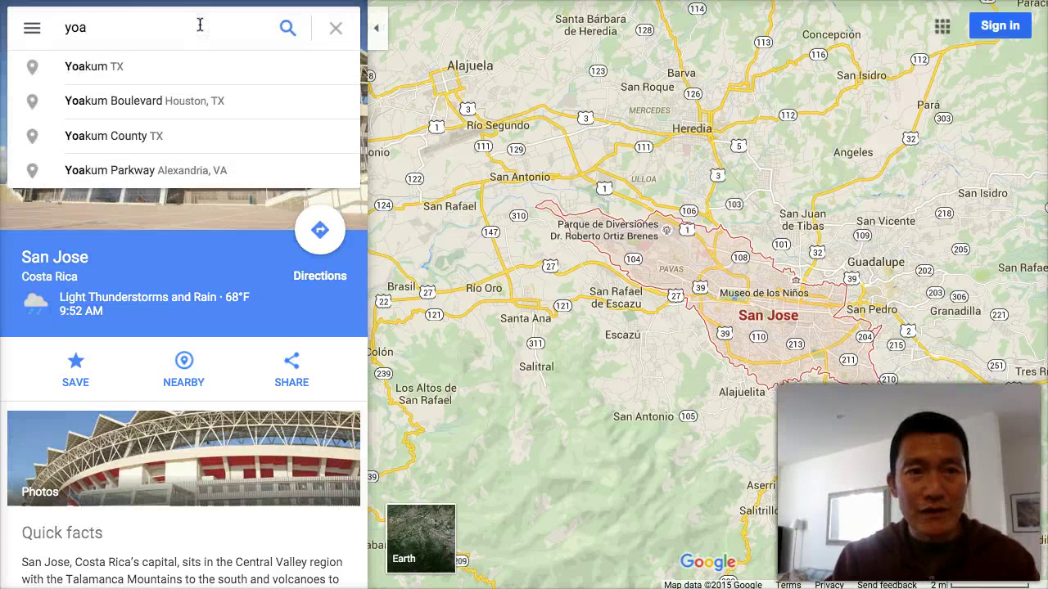
{"action": "key", "text": "Return"}
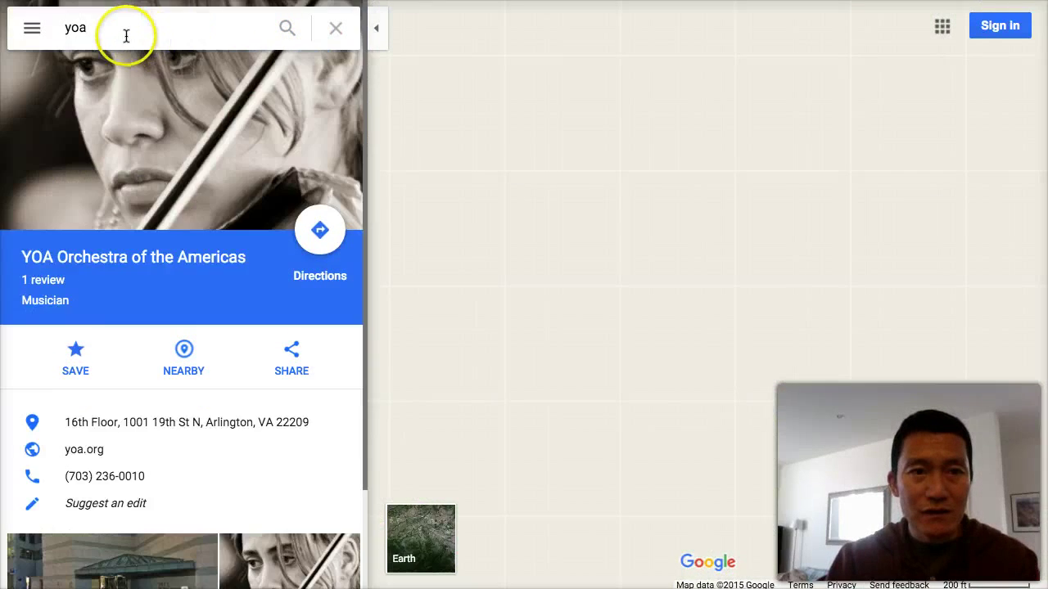
{"action": "key", "text": "alt+Left"}
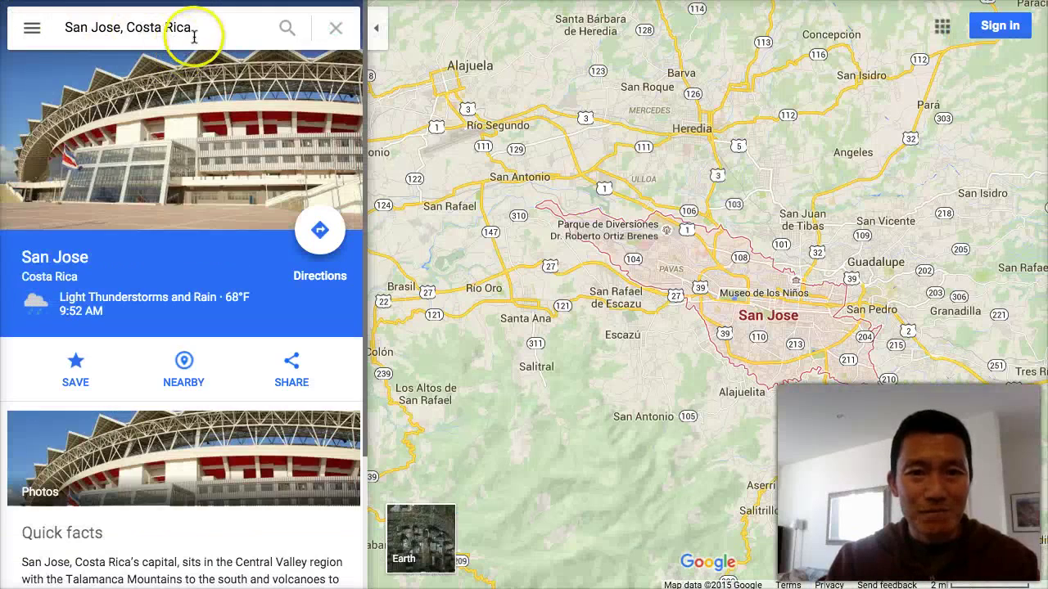
Search for yoga around San Jose and page through the results, then return to the San Jose overview.
{"action": "left_click", "coordinate": [194, 29]}
{"action": "type", "text": "yoga"}
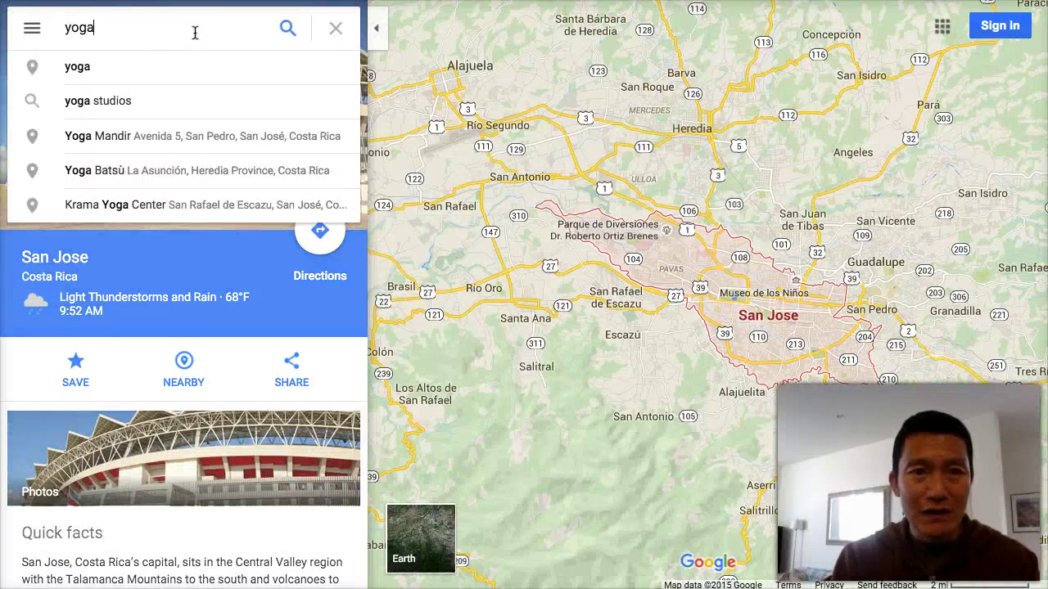
{"action": "key", "text": "Return"}
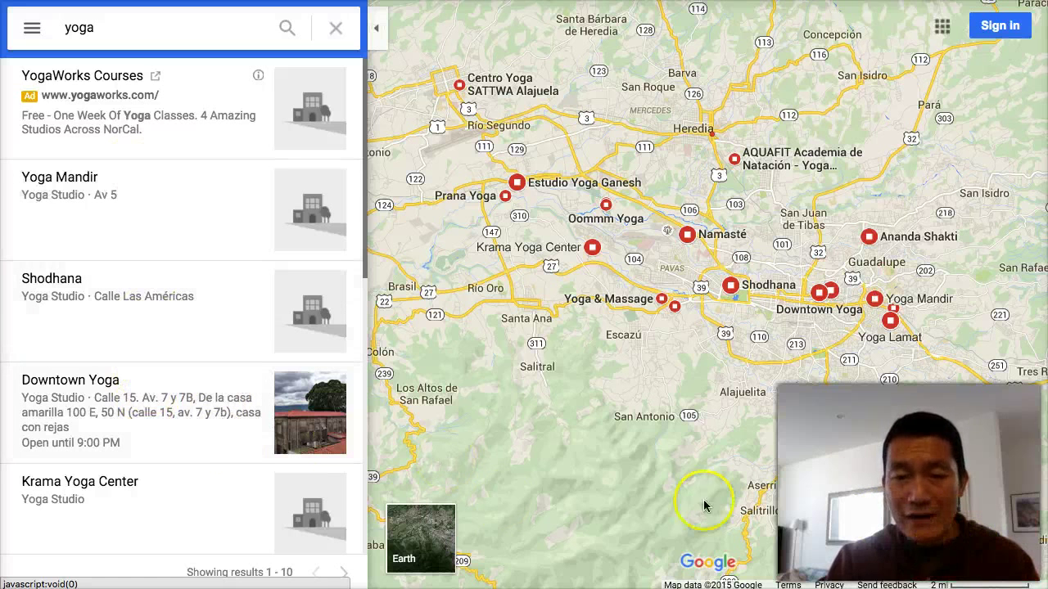
{"action": "left_click", "coordinate": [342, 574]}
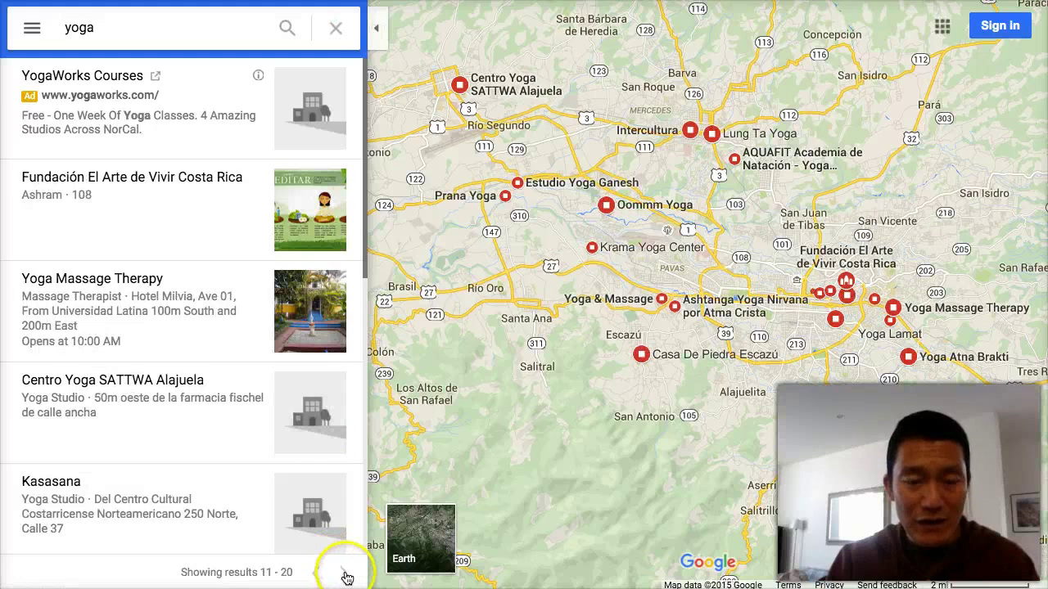
{"action": "left_click", "coordinate": [344, 573]}
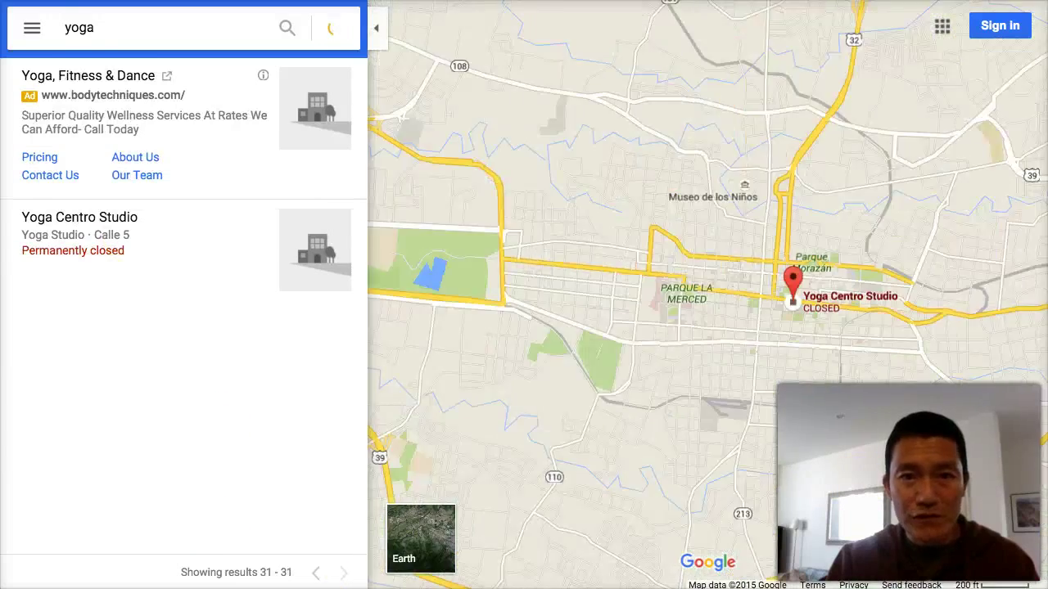
{"action": "left_click", "coordinate": [222, 322]}
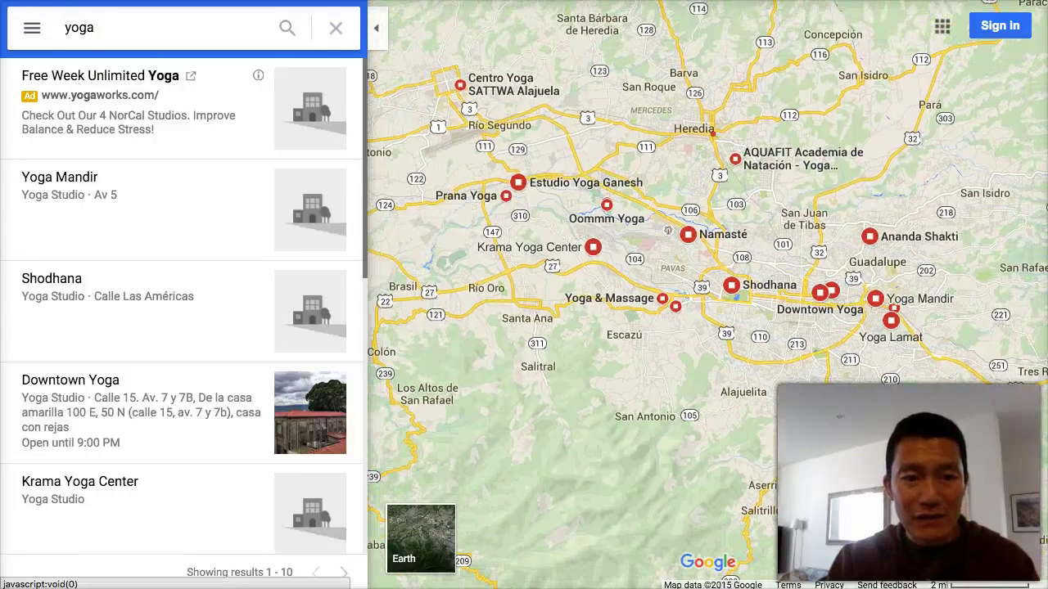
{"action": "key", "text": "alt+Left"}
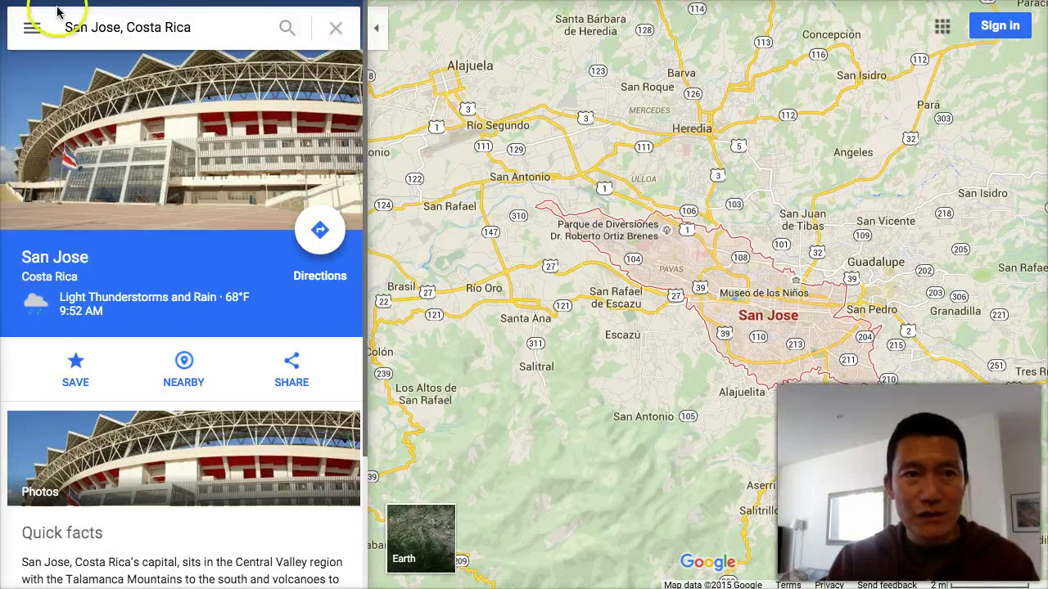
Return to the Cities sheet and inspect the Google Maps link behind San Jose's yoga count.
{"action": "key", "text": "ctrl+Tab"}
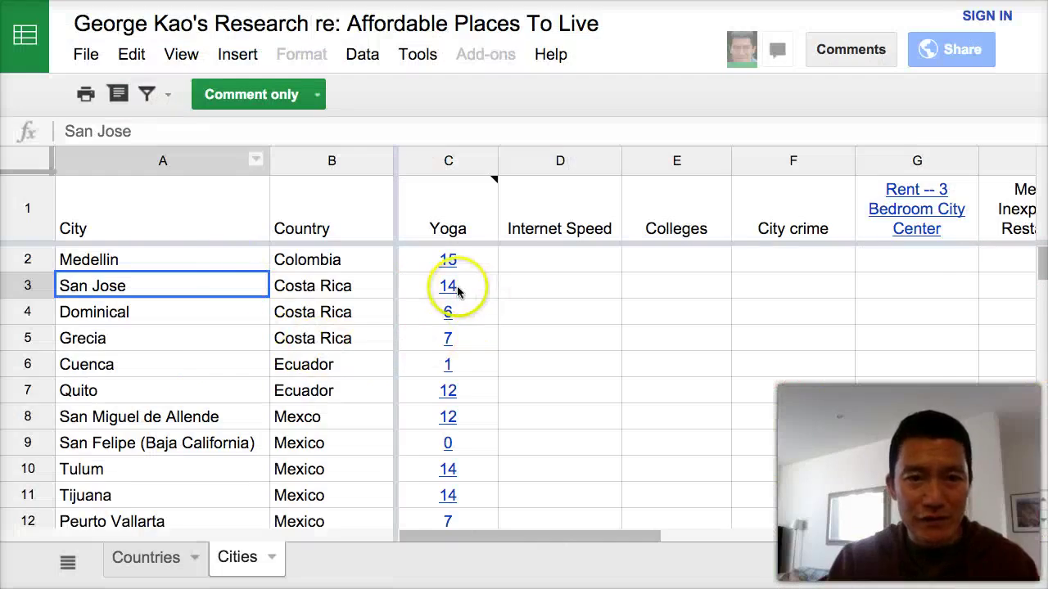
{"action": "left_click", "coordinate": [404, 287]}
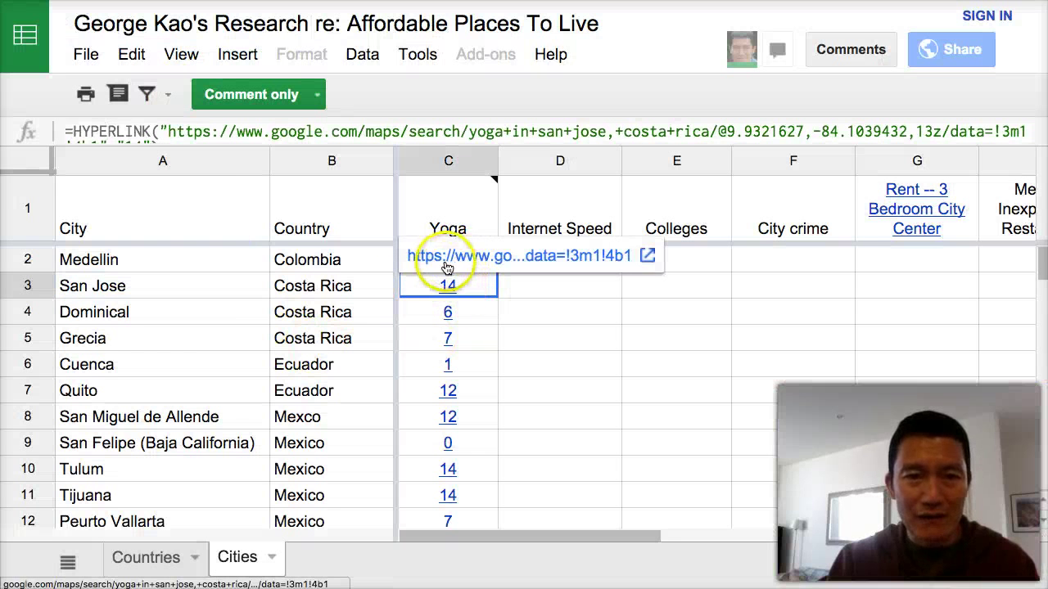
{"action": "left_click", "coordinate": [208, 284]}
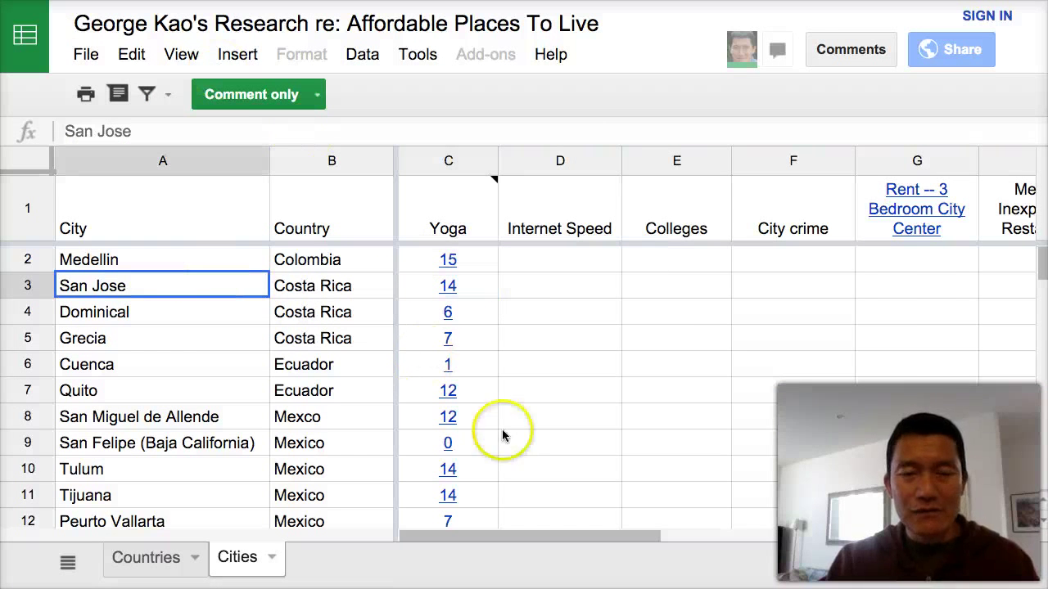
Look across San Jose's row through the Internet Speed, Colleges, City crime, rent and restaurant meal columns.
{"action": "left_click", "coordinate": [667, 284]}
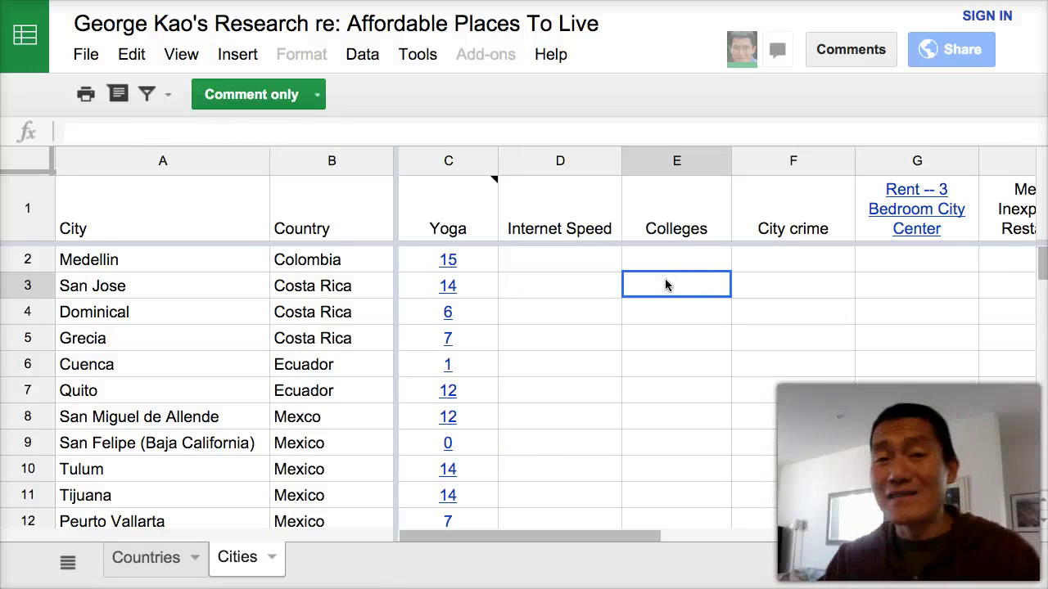
{"action": "left_click", "coordinate": [667, 321]}
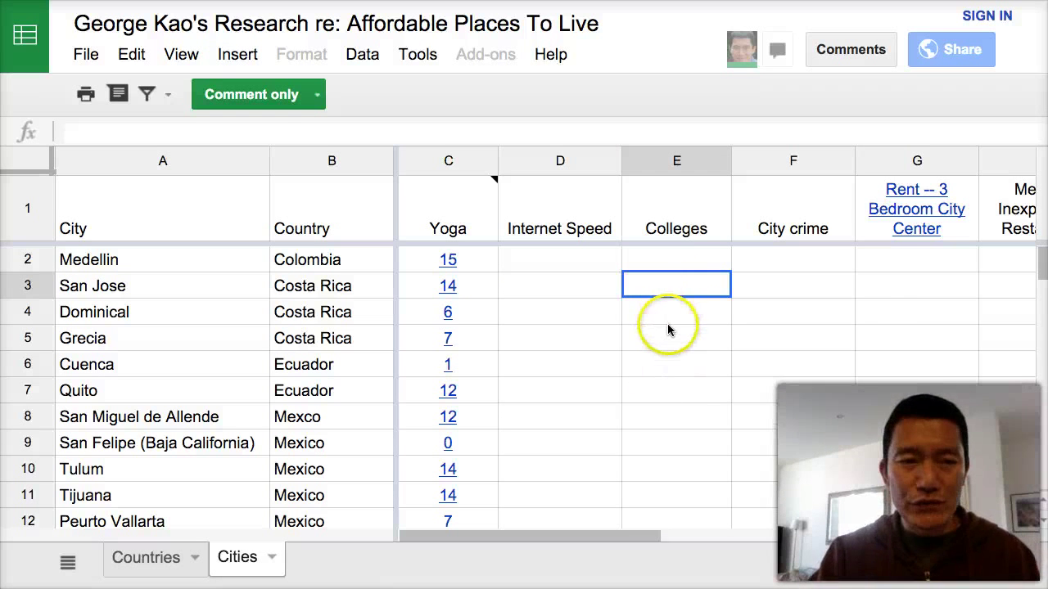
{"action": "left_click", "coordinate": [653, 283]}
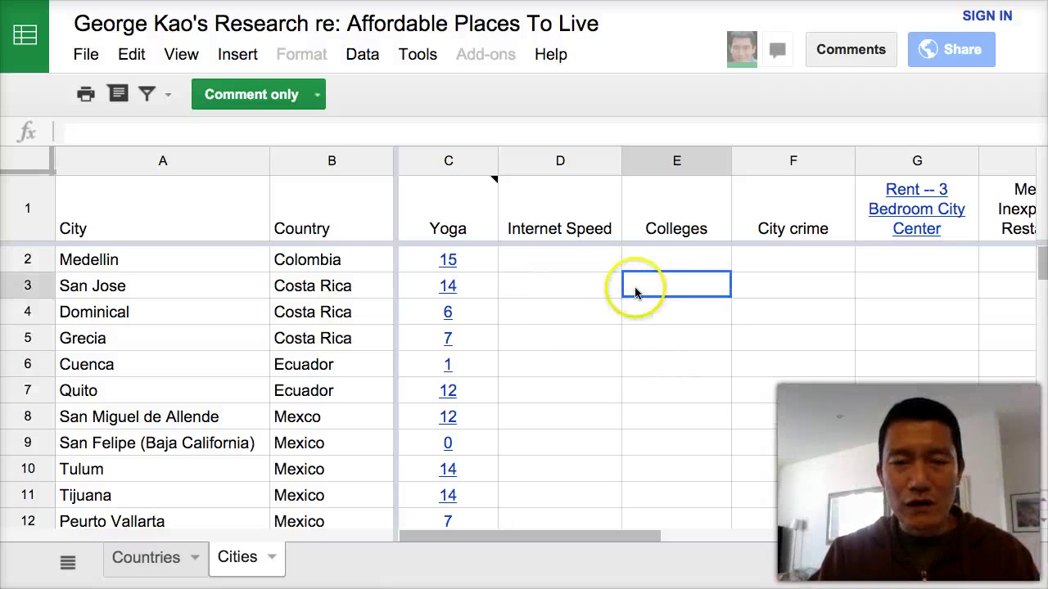
{"action": "left_click", "coordinate": [558, 290]}
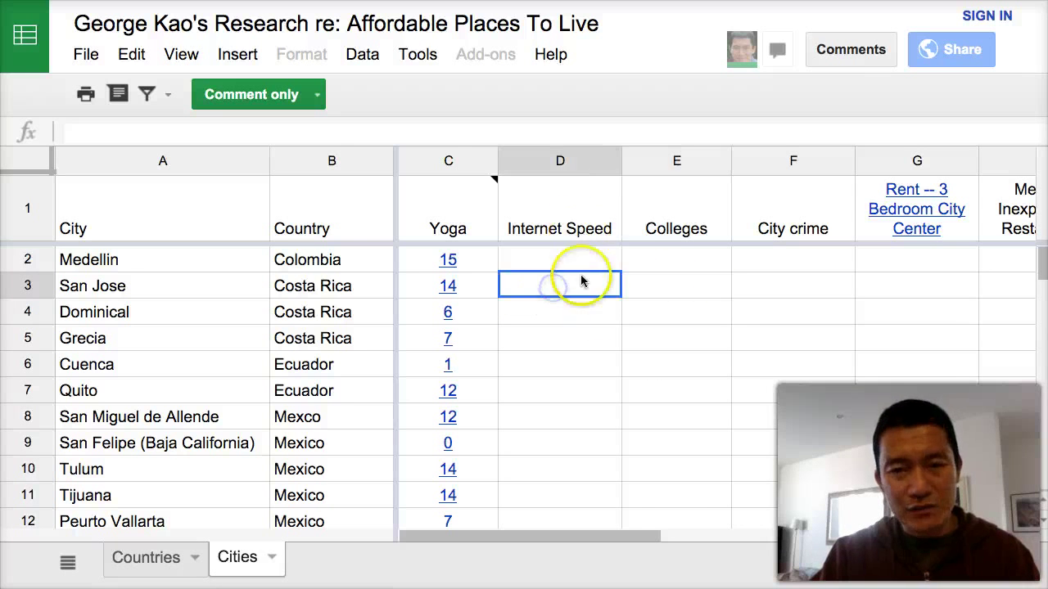
{"action": "left_click", "coordinate": [778, 296]}
{"action": "key", "text": "Right"}
{"action": "key", "text": "Right"}
{"action": "key", "text": "Right"}
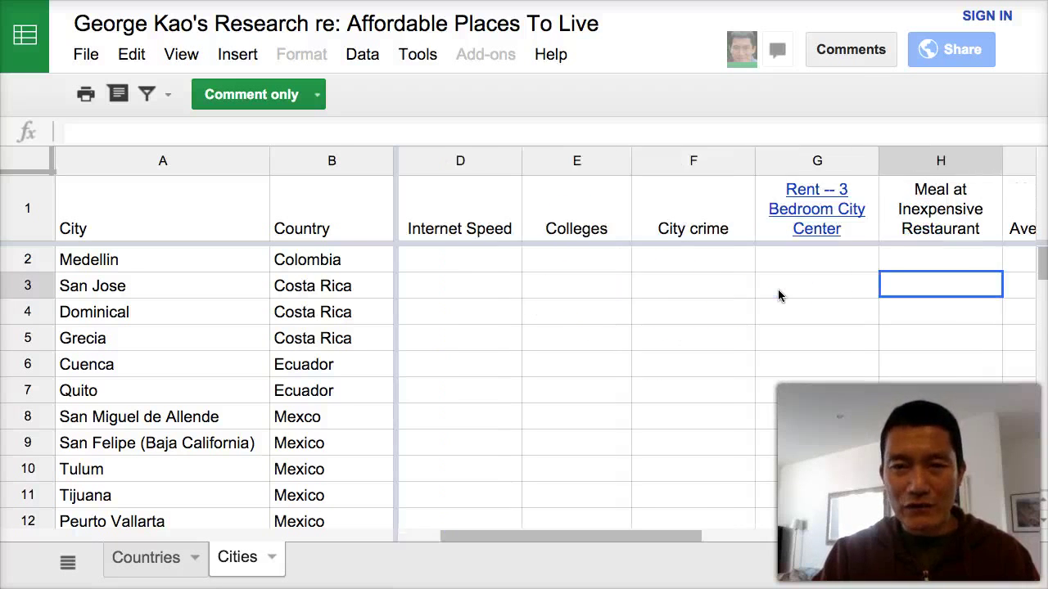
Open the Numbeo cost-of-living page linked in the header of the three-bedroom city center rent column.
{"action": "left_click", "coordinate": [704, 290]}
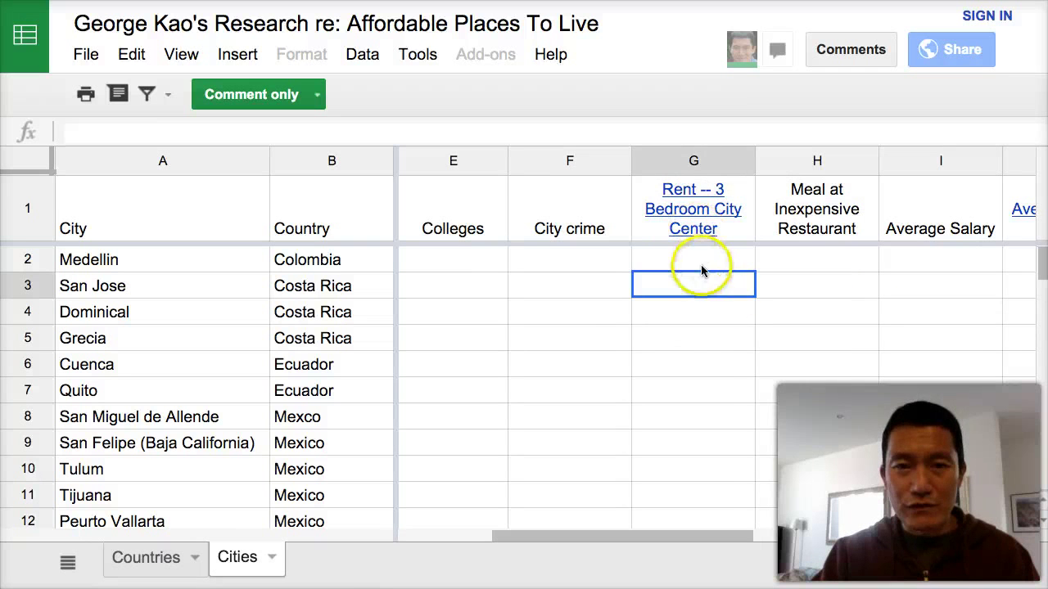
{"action": "mouse_move", "coordinate": [700, 210]}
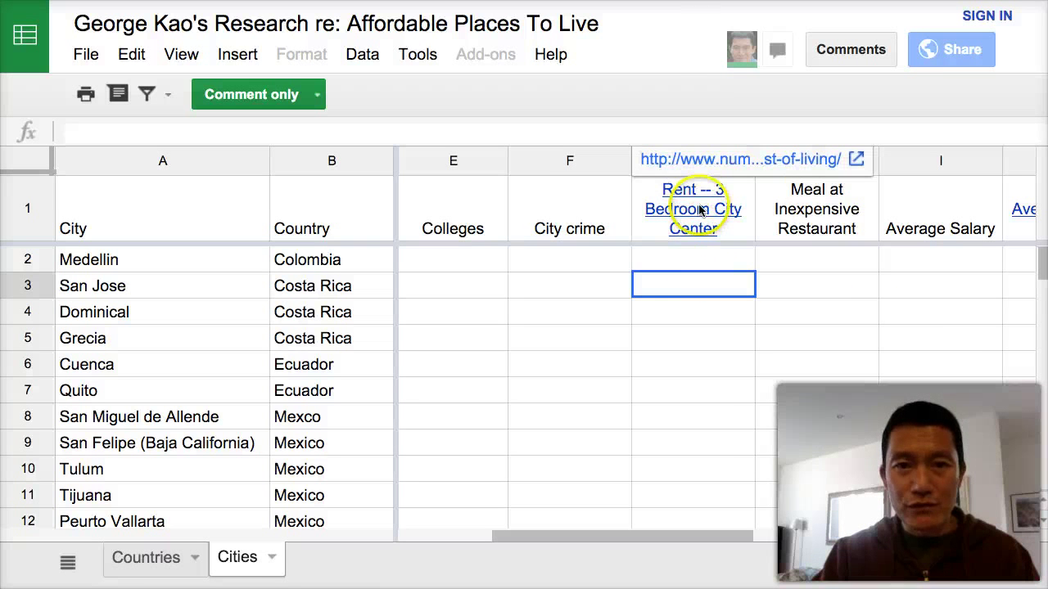
{"action": "left_click", "coordinate": [688, 161]}
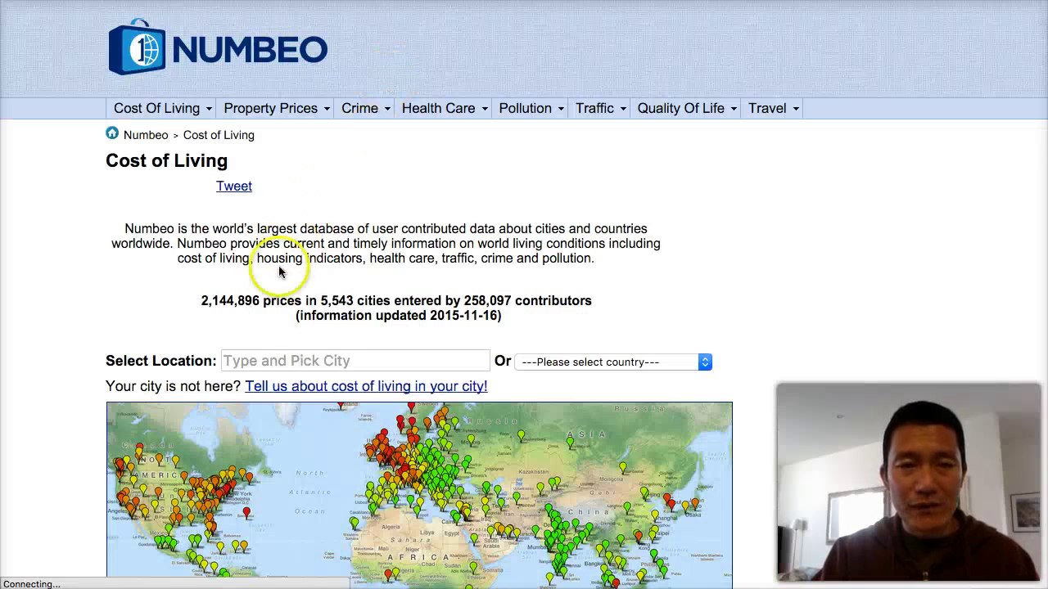
Pick San Jose, Costa Rica as the Numbeo location and find its monthly rent prices.
{"action": "left_click", "coordinate": [312, 363]}
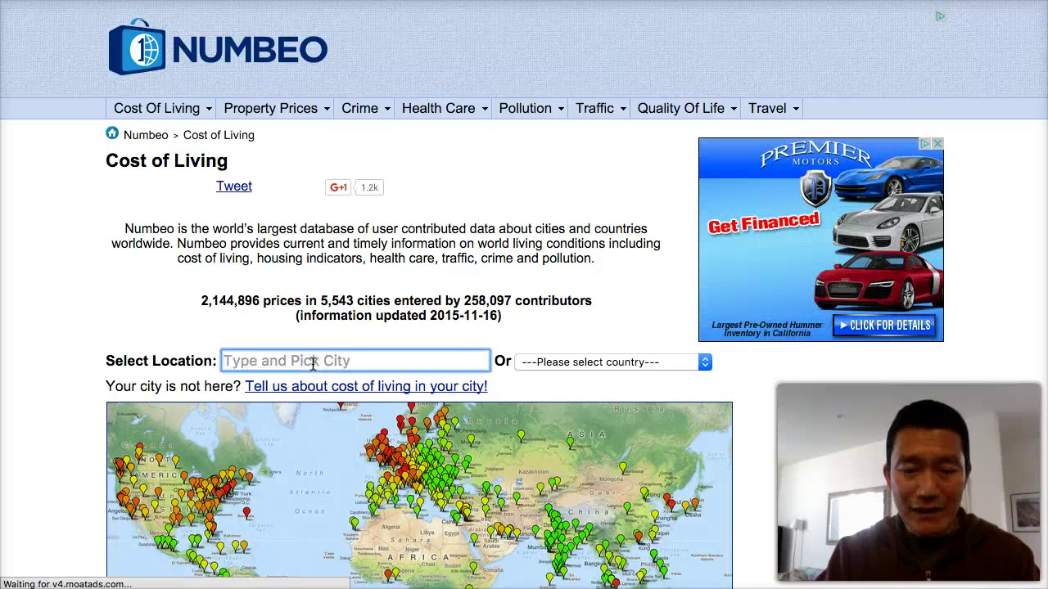
{"action": "type", "text": "san jose"}
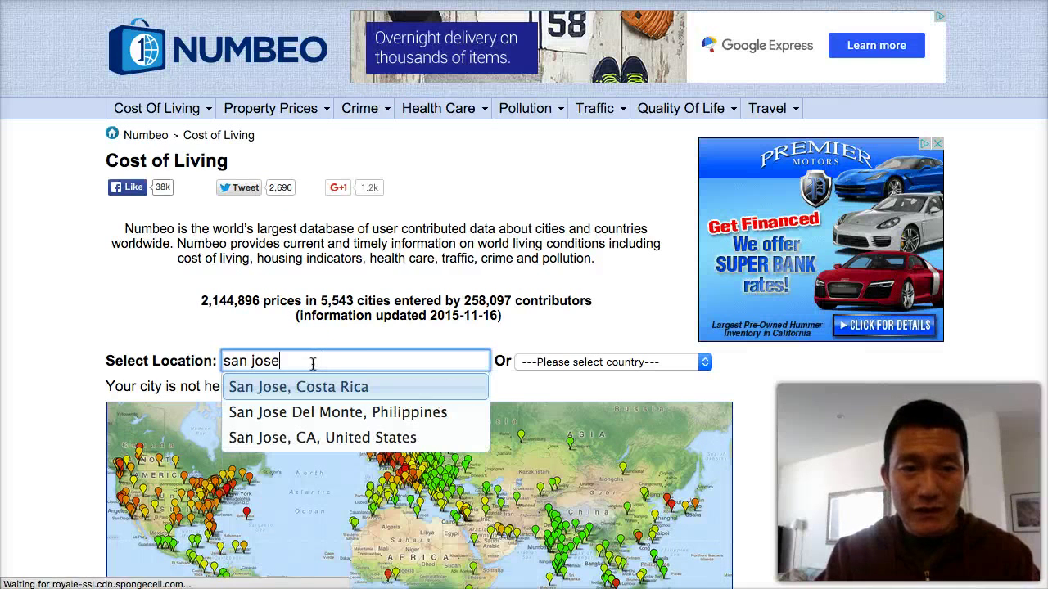
{"action": "left_click", "coordinate": [325, 389]}
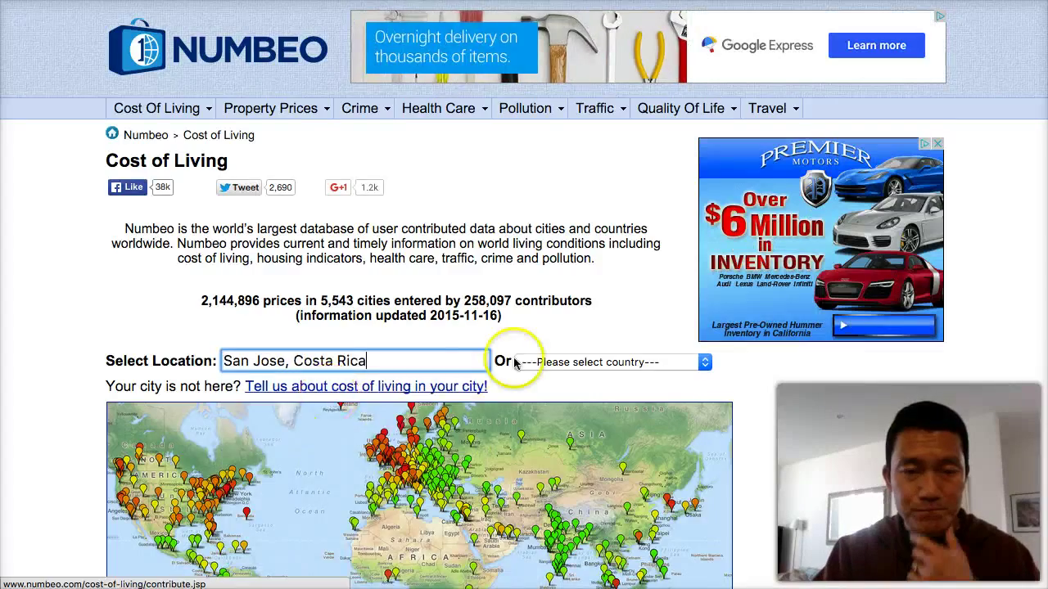
{"action": "scroll", "coordinate": [518, 356], "scroll_direction": "down", "scroll_amount": 5}
{"action": "scroll", "coordinate": [518, 360], "scroll_direction": "down", "scroll_amount": 15}
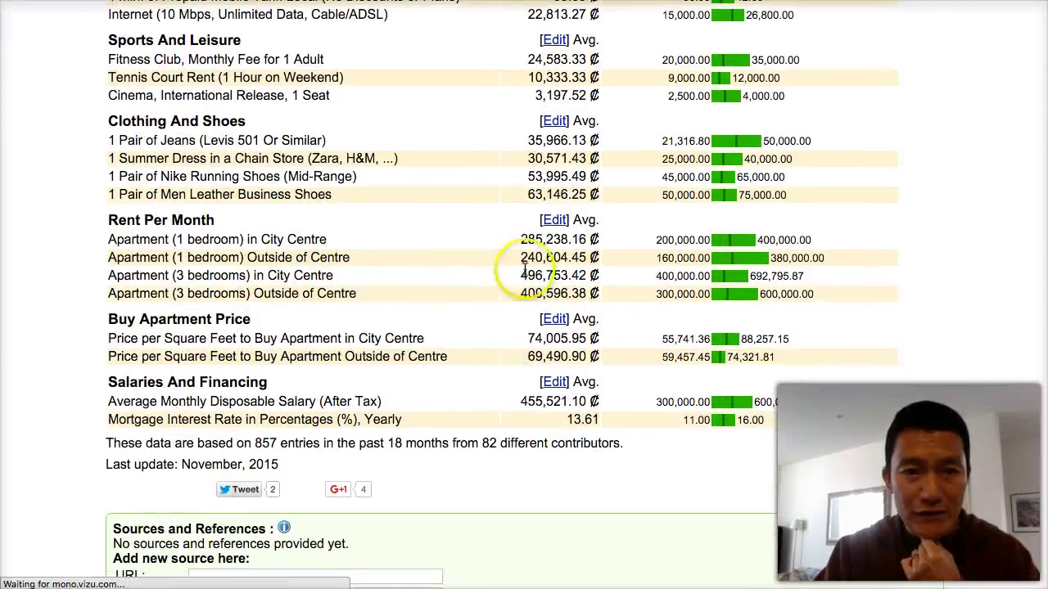
Switch the San Jose prices to USD and highlight the average rent for a three-bedroom apartment in the city centre.
{"action": "scroll", "coordinate": [600, 272], "scroll_direction": "up", "scroll_amount": 5}
{"action": "scroll", "coordinate": [600, 273], "scroll_direction": "up", "scroll_amount": 7}
{"action": "left_click", "coordinate": [200, 151]}
{"action": "scroll", "coordinate": [184, 234], "scroll_direction": "down", "scroll_amount": 15}
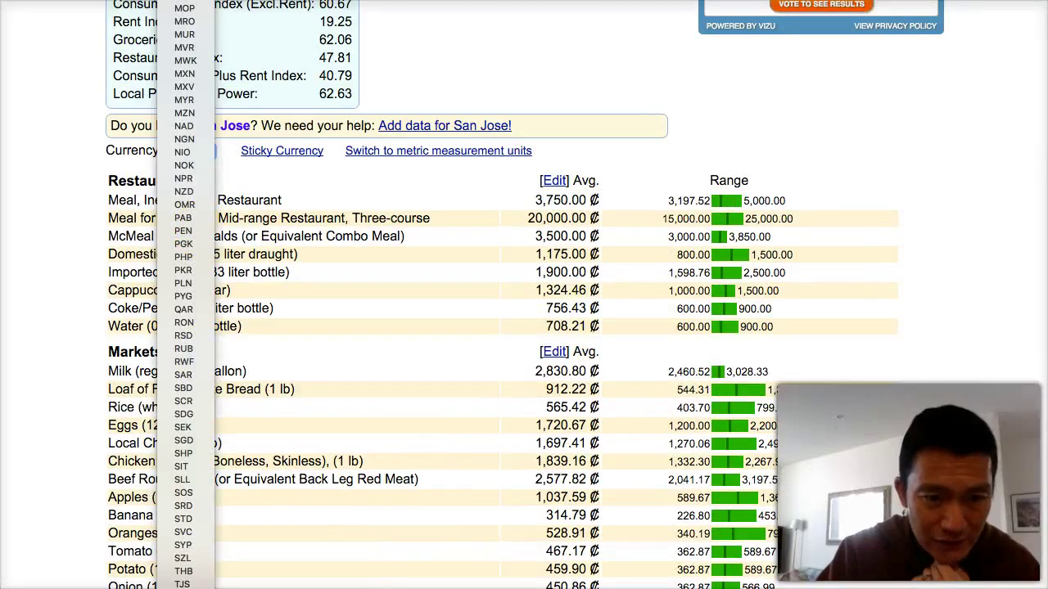
{"action": "key", "text": "Escape"}
{"action": "type", "text": "usd"}
{"action": "scroll", "coordinate": [543, 270], "scroll_direction": "down", "scroll_amount": 10}
{"action": "scroll", "coordinate": [542, 270], "scroll_direction": "down", "scroll_amount": 5}
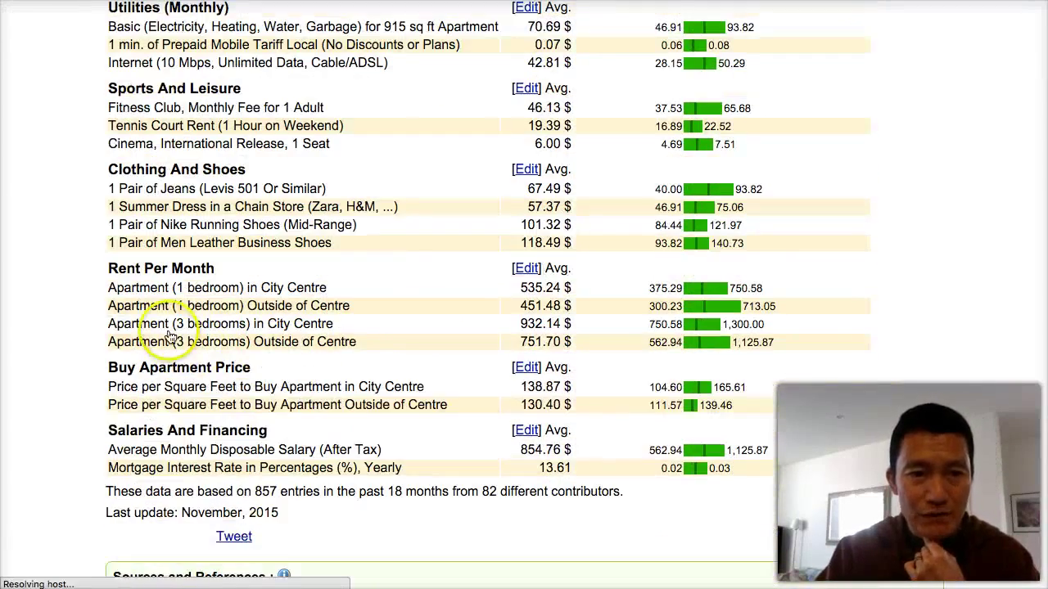
{"action": "left_click_drag", "start_coordinate": [519, 324], "coordinate": [563, 324]}
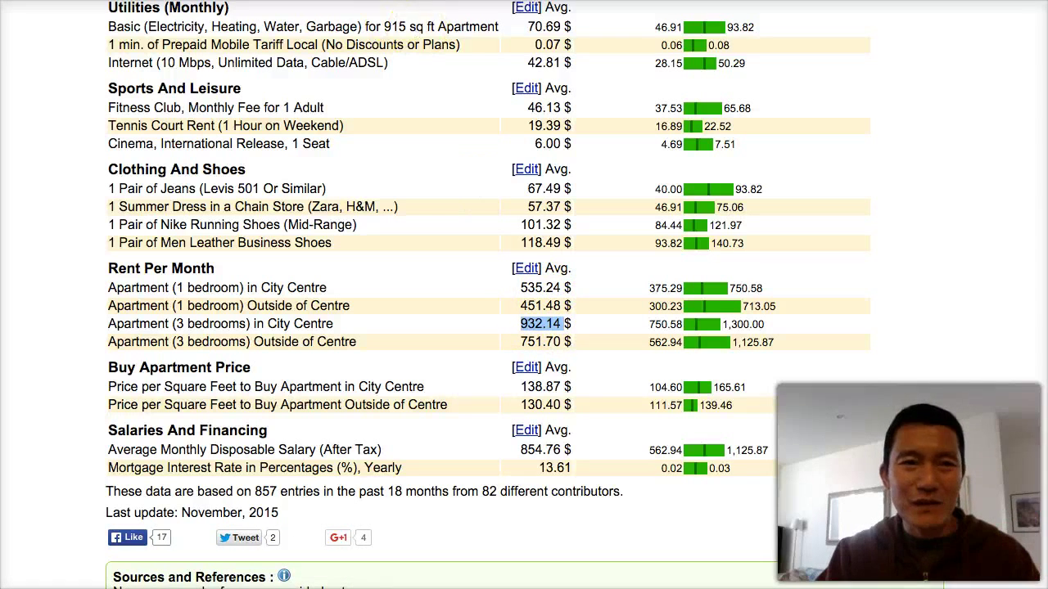
Return to the Cities sheet and look over the temperature, Electricity Stability, Sunny Days and Storms columns.
{"action": "key", "text": "ctrl+Tab"}
{"action": "scroll", "coordinate": [727, 351], "scroll_direction": "right", "scroll_amount": 5}
{"action": "scroll", "coordinate": [729, 354], "scroll_direction": "left", "scroll_amount": 7}
{"action": "scroll", "coordinate": [726, 355], "scroll_direction": "right", "scroll_amount": 7}
{"action": "left_click", "coordinate": [823, 227]}
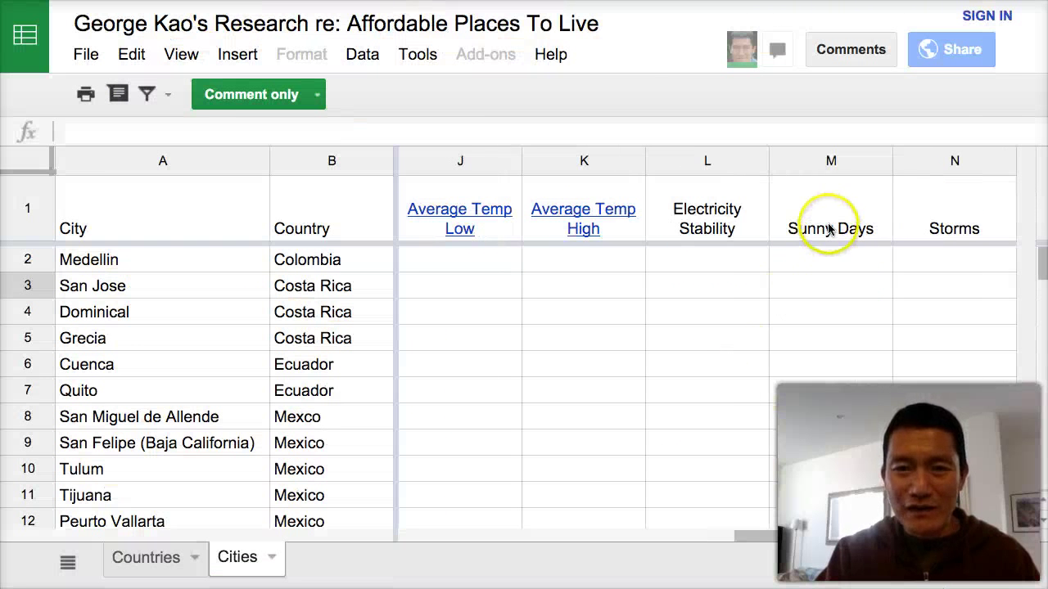
{"action": "left_click", "coordinate": [916, 231]}
{"action": "left_click", "coordinate": [707, 208]}
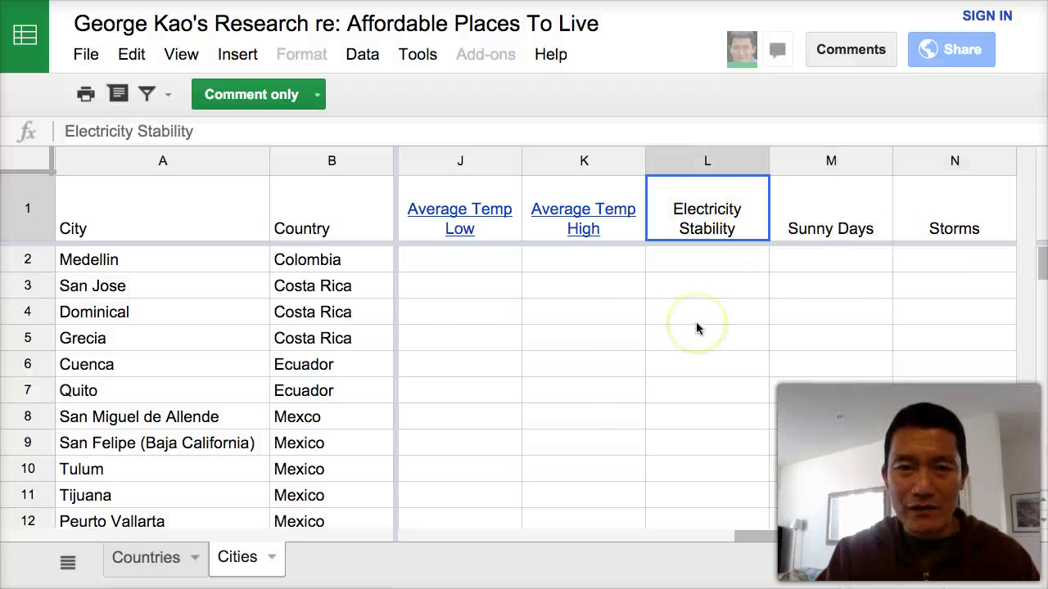
Go back to the Countries sheet and point out the top-scoring countries from Mexico down to Panama.
{"action": "scroll", "coordinate": [696, 325], "scroll_direction": "left", "scroll_amount": 7}
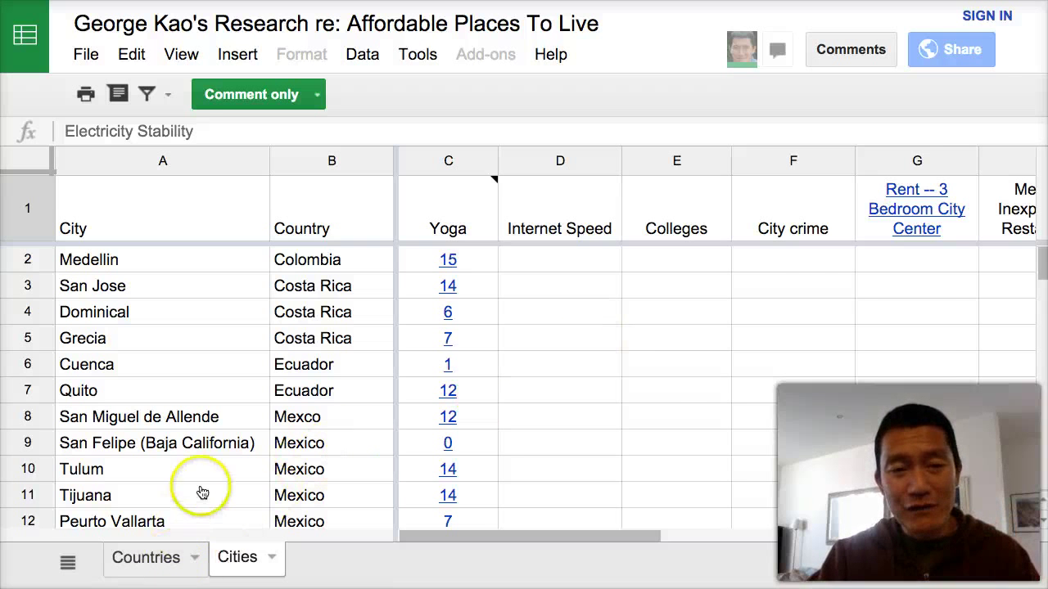
{"action": "left_click", "coordinate": [172, 559]}
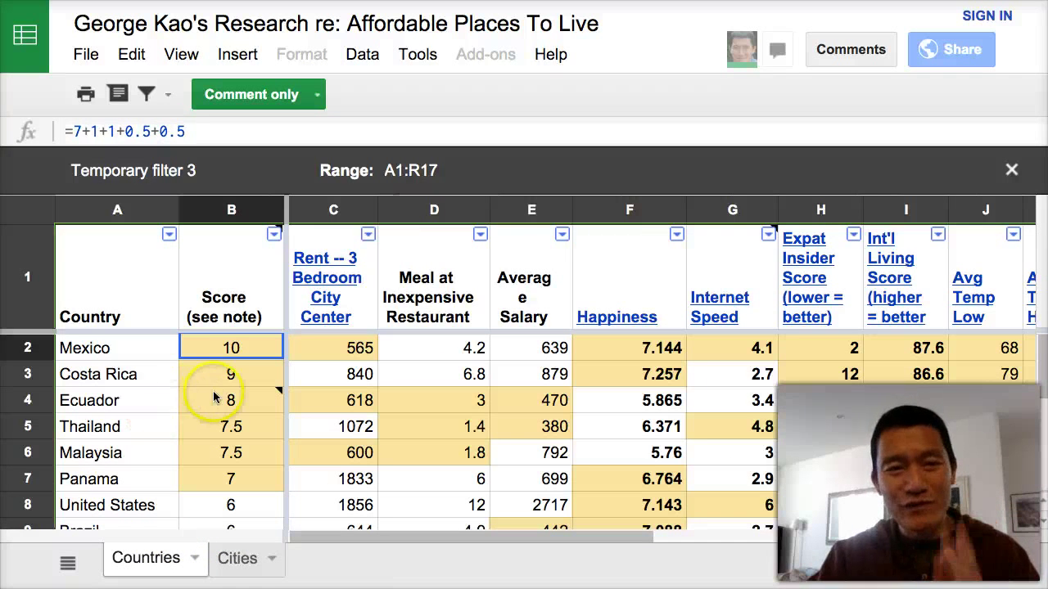
{"action": "mouse_move", "coordinate": [214, 398]}
{"action": "left_click_drag", "start_coordinate": [122, 349], "coordinate": [110, 485]}
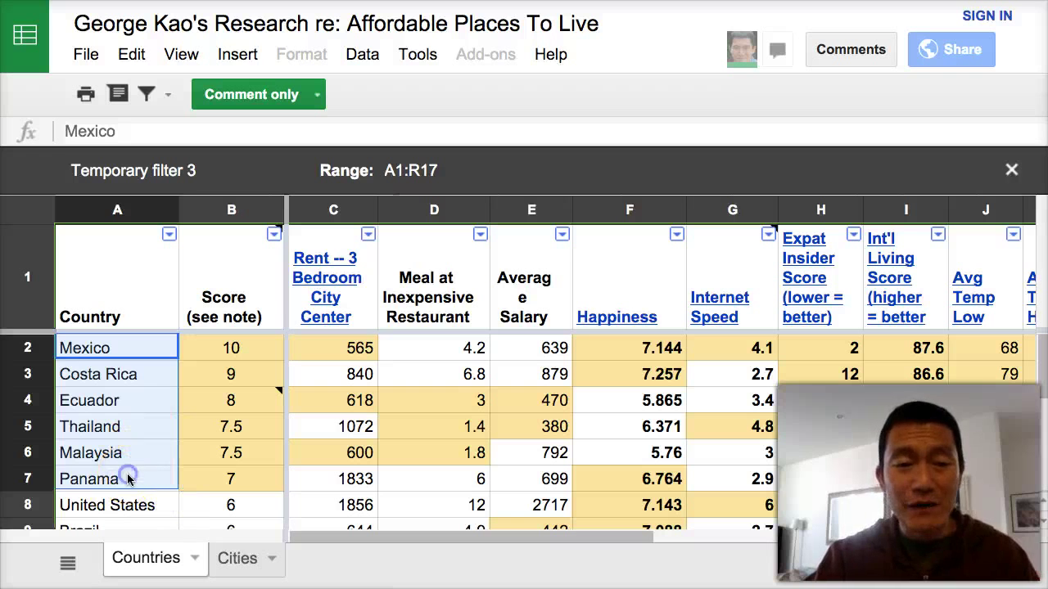
{"action": "left_click", "coordinate": [127, 479]}
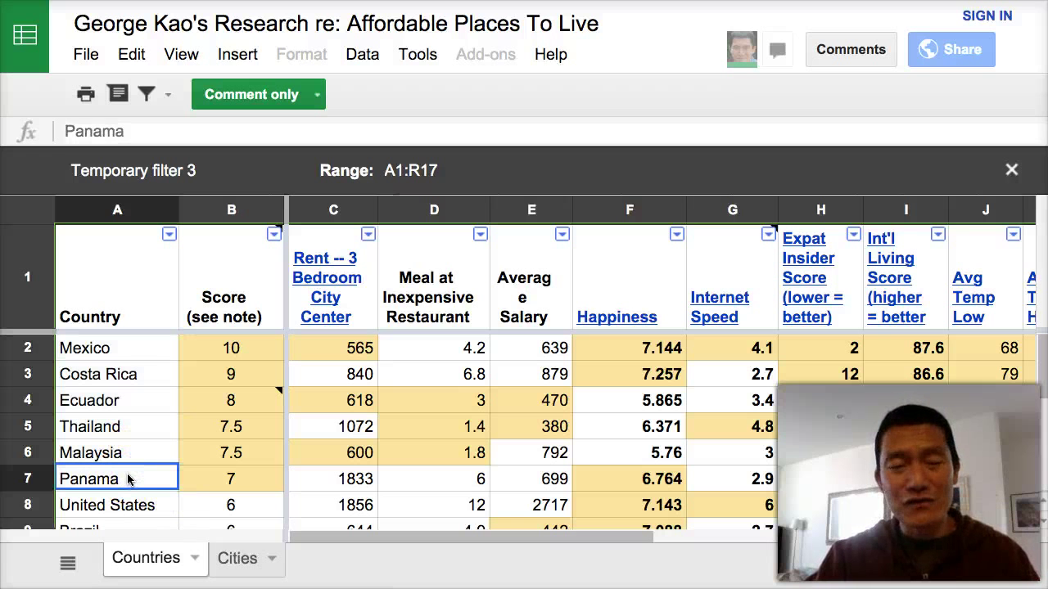